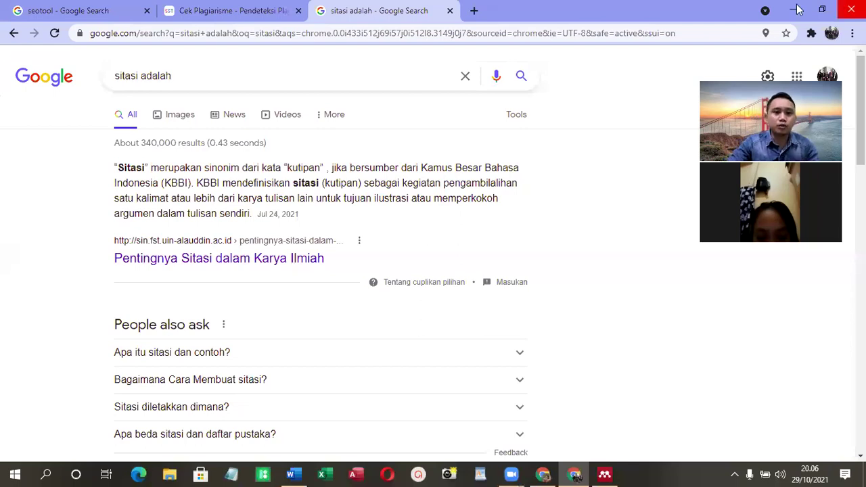
Search Google for 'google scholar' in a new tab and open the Google Scholar home page.
{"action": "left_click", "coordinate": [474, 10]}
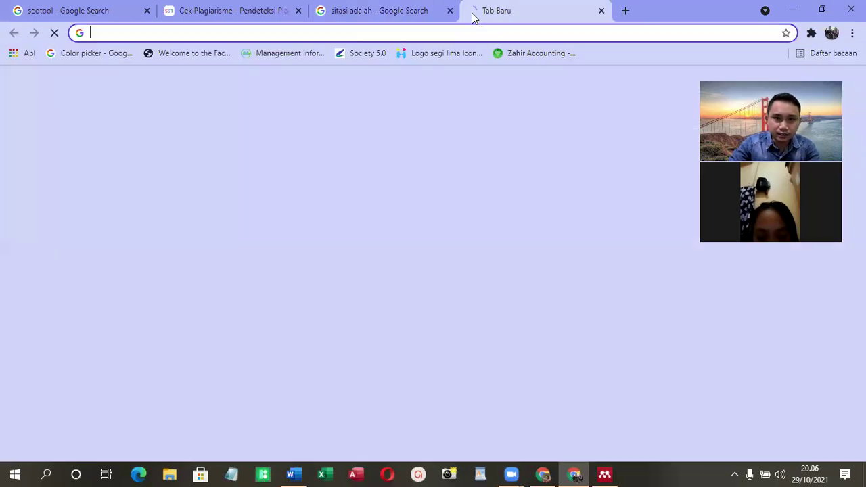
{"action": "type", "text": "google c"}
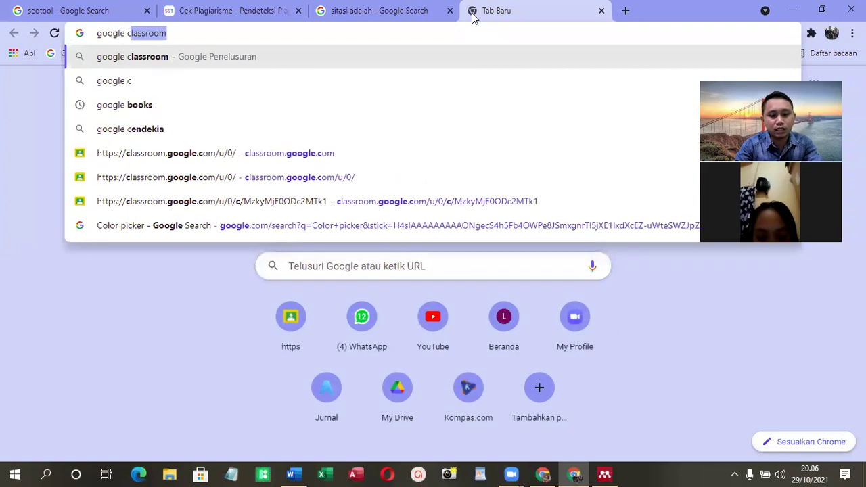
{"action": "key", "text": "BackSpace"}
{"action": "type", "text": "sc"}
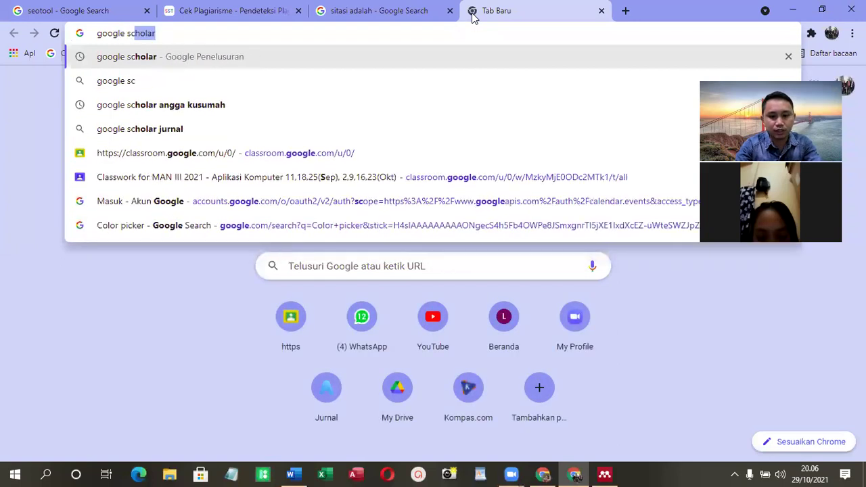
{"action": "key", "text": "Return"}
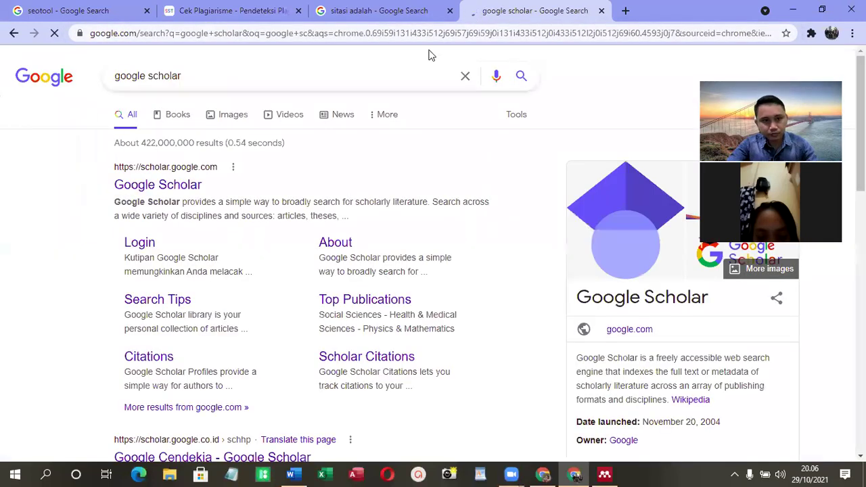
{"action": "left_click", "coordinate": [175, 187]}
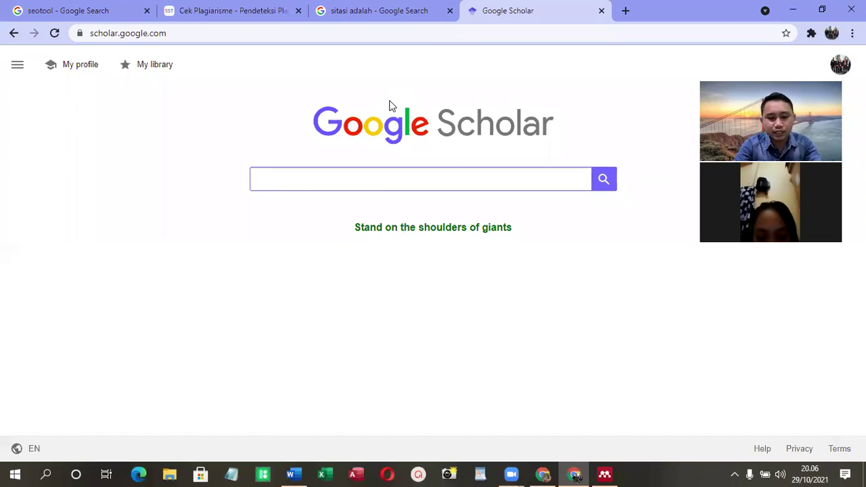
Search Google Scholar for the author's name and scan the results.
{"action": "type", "text": "muhammad kh"}
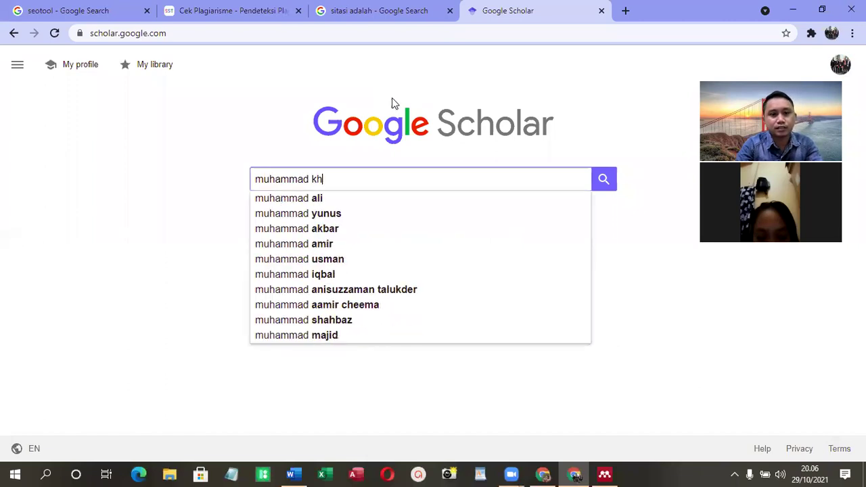
{"action": "type", "text": "ada"}
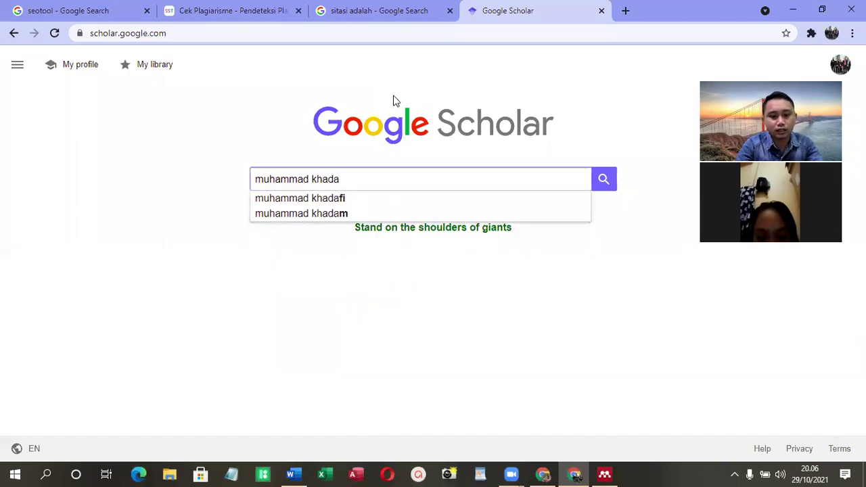
{"action": "type", "text": "fi"}
{"action": "key", "text": "Return"}
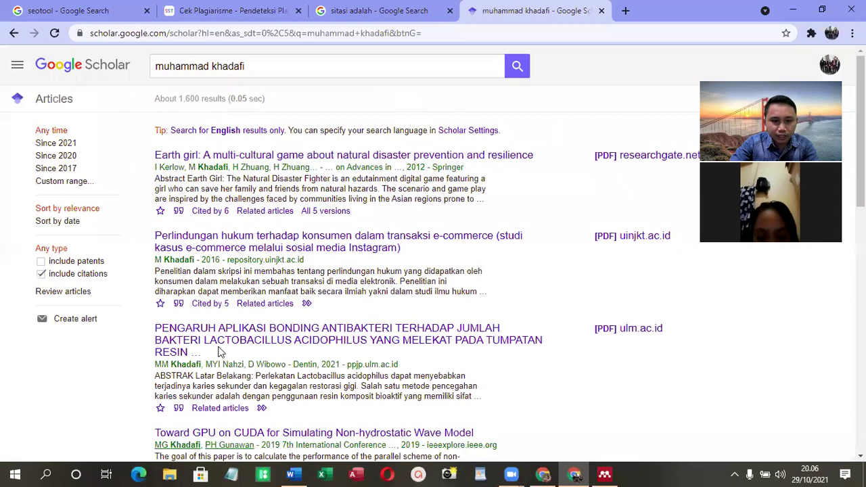
{"action": "scroll", "coordinate": [223, 348], "scroll_direction": "down", "scroll_amount": 2}
{"action": "scroll", "coordinate": [274, 316], "scroll_direction": "down", "scroll_amount": 2}
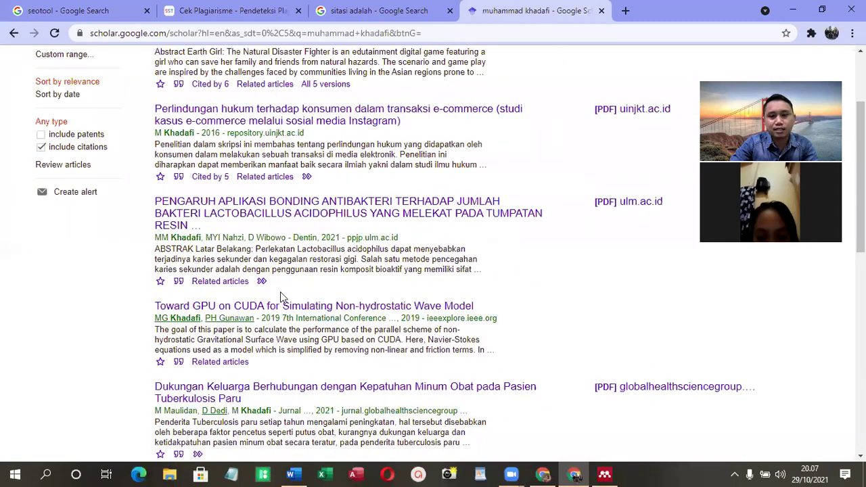
{"action": "scroll", "coordinate": [283, 298], "scroll_direction": "down", "scroll_amount": 2}
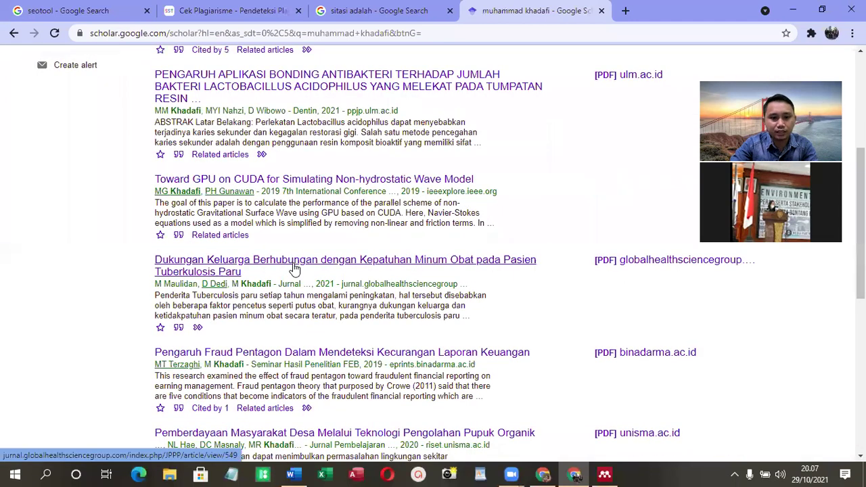
{"action": "scroll", "coordinate": [294, 268], "scroll_direction": "up", "scroll_amount": 4}
Narrow the search by adding 'akuntansi' and open the top result on audit independence.
{"action": "left_click", "coordinate": [349, 60]}
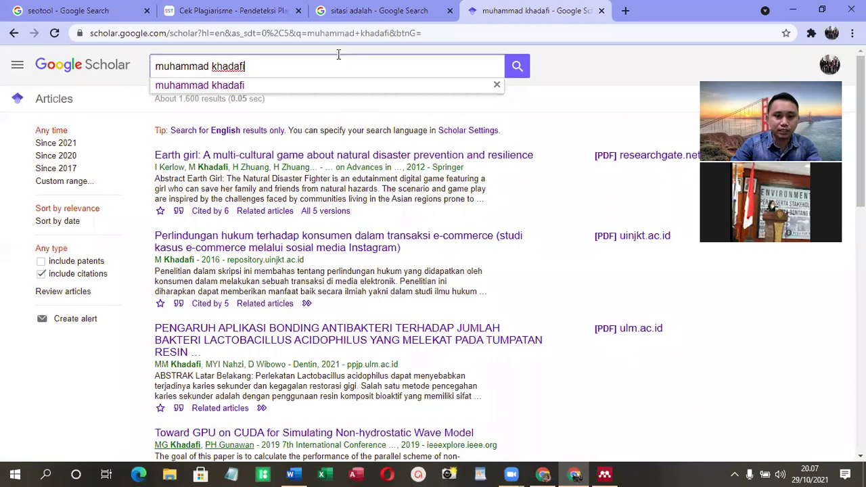
{"action": "type", "text": "akuntansi"}
{"action": "key", "text": "Return"}
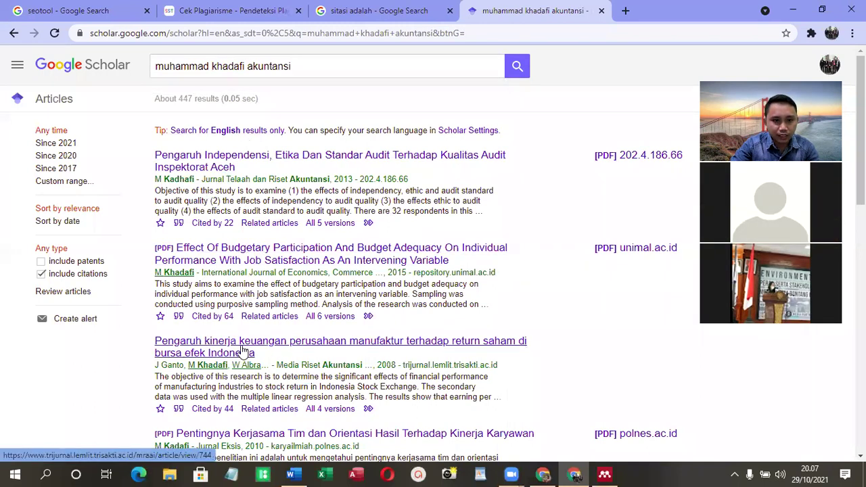
{"action": "left_click", "coordinate": [266, 158]}
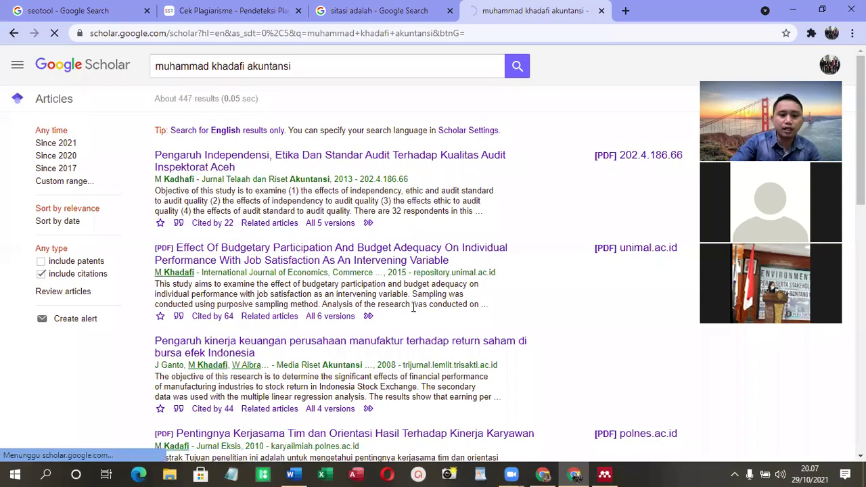
{"action": "scroll", "coordinate": [412, 307], "scroll_direction": "down", "scroll_amount": 3}
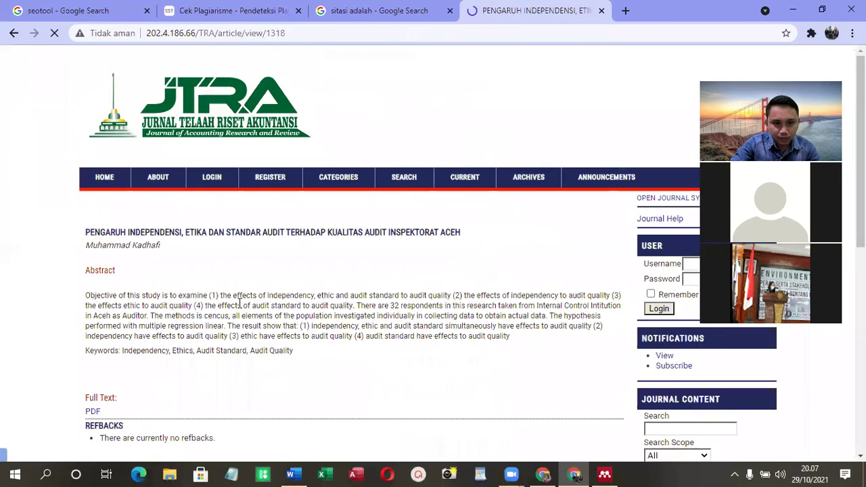
Read the audit independence article's abstract, glance at the 'sitasi adalah' tab, then return to Scholar results.
{"action": "scroll", "coordinate": [245, 297], "scroll_direction": "down", "scroll_amount": 3}
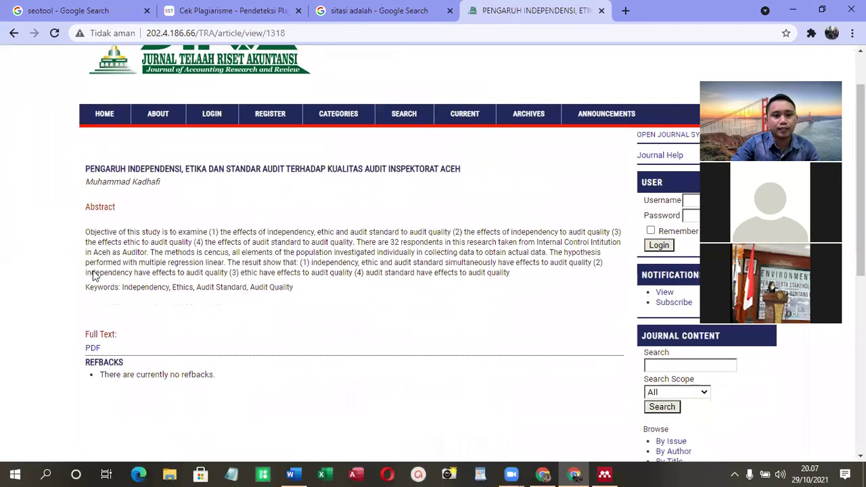
{"action": "scroll", "coordinate": [163, 248], "scroll_direction": "up", "scroll_amount": 3}
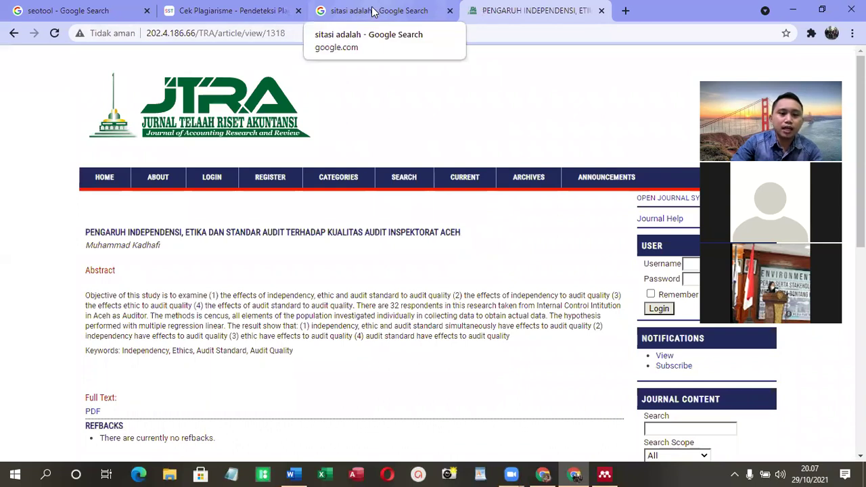
{"action": "scroll", "coordinate": [358, 242], "scroll_direction": "down", "scroll_amount": 4}
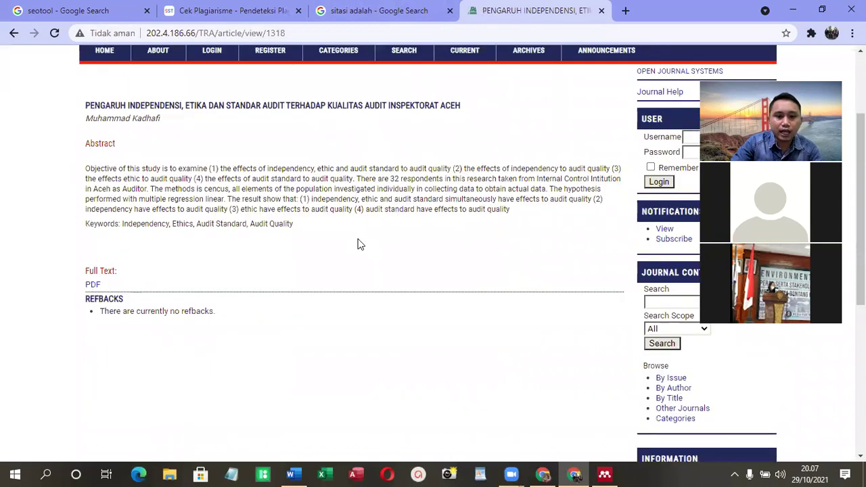
{"action": "left_click", "coordinate": [328, 19]}
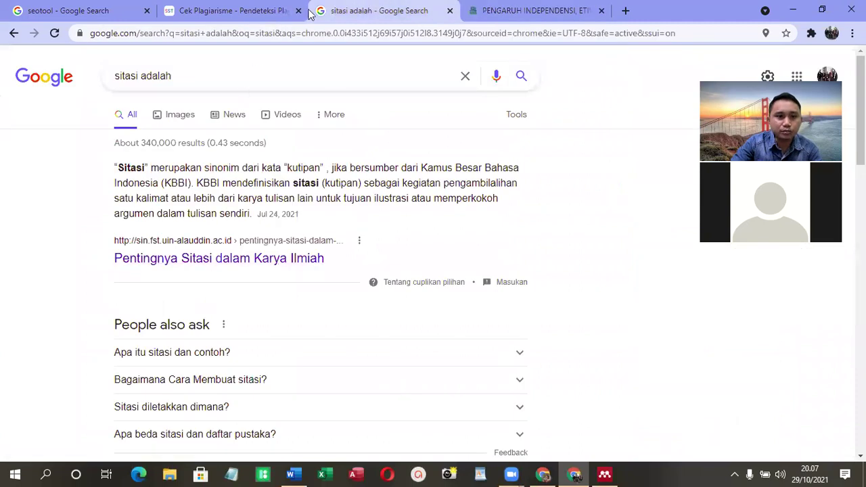
{"action": "left_click", "coordinate": [578, 15]}
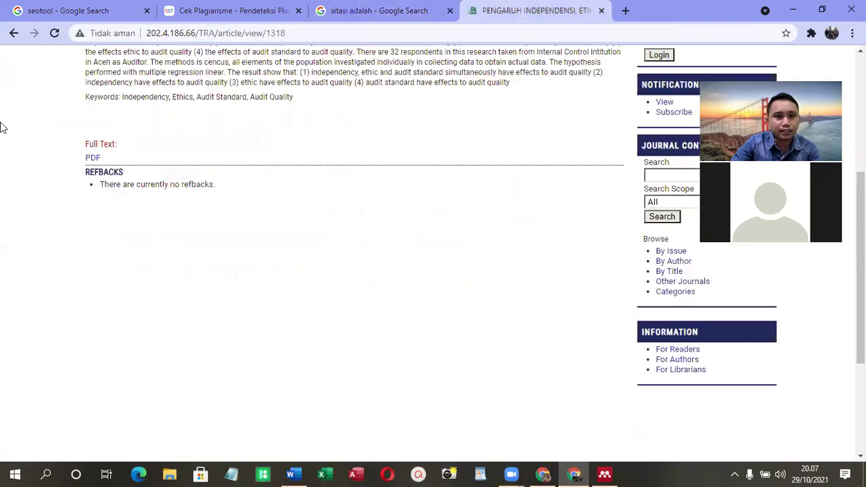
{"action": "left_click", "coordinate": [13, 32]}
{"action": "scroll", "coordinate": [214, 210], "scroll_direction": "up", "scroll_amount": 2}
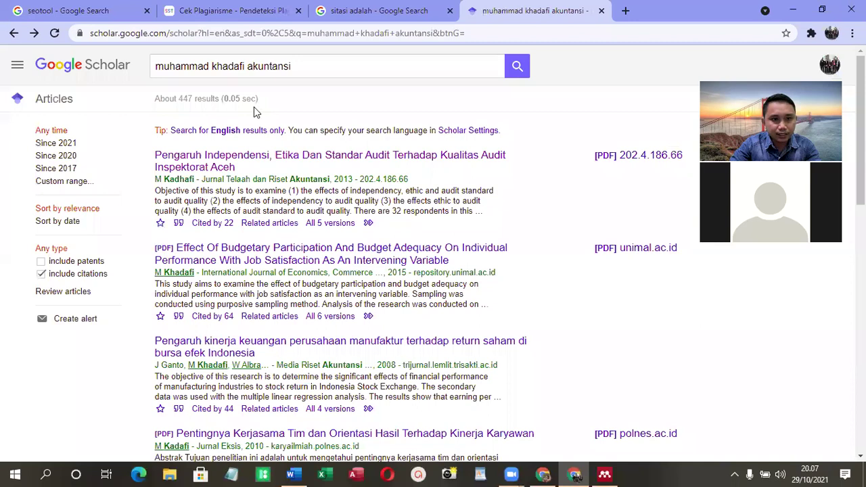
Scroll through the author's Scholar profile publication list and back to the top.
{"action": "scroll", "coordinate": [186, 266], "scroll_direction": "down", "scroll_amount": 3}
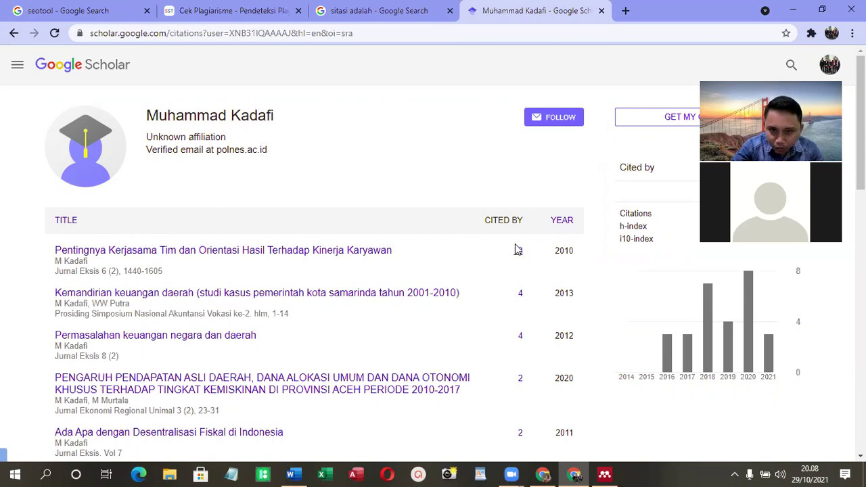
{"action": "scroll", "coordinate": [512, 341], "scroll_direction": "down", "scroll_amount": 1}
{"action": "scroll", "coordinate": [512, 342], "scroll_direction": "down", "scroll_amount": 3}
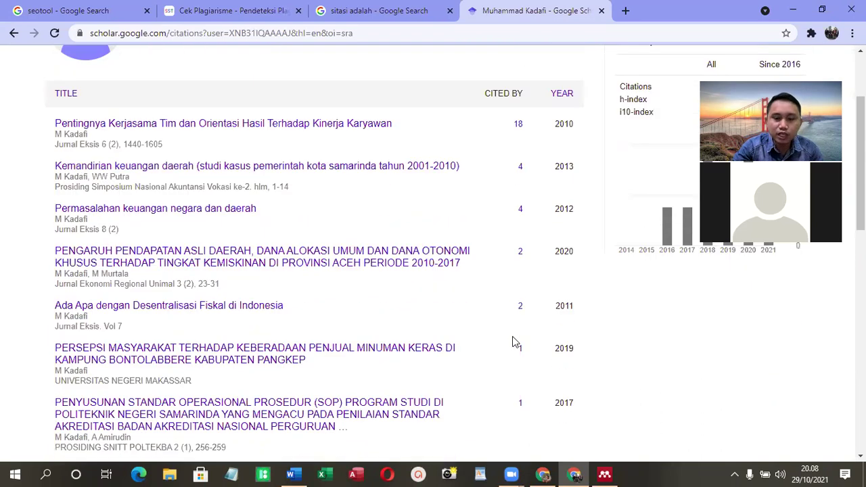
{"action": "scroll", "coordinate": [512, 342], "scroll_direction": "down", "scroll_amount": 2}
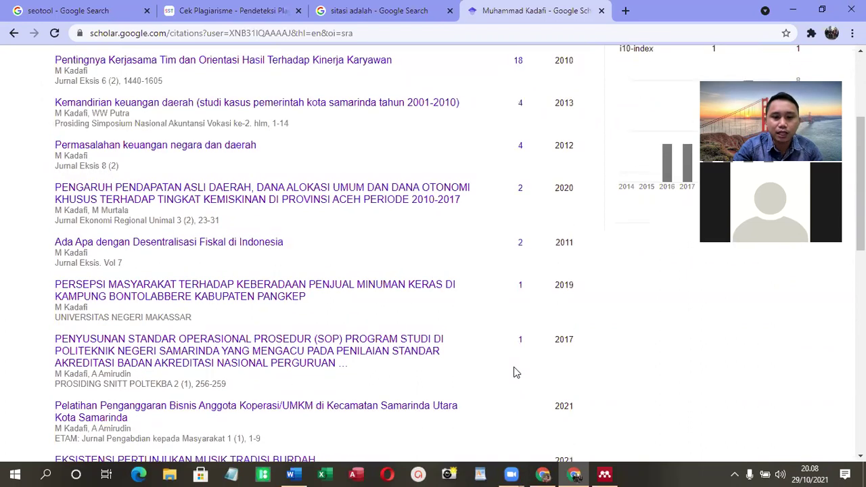
{"action": "scroll", "coordinate": [514, 370], "scroll_direction": "down", "scroll_amount": 2}
{"action": "scroll", "coordinate": [513, 370], "scroll_direction": "down", "scroll_amount": 15}
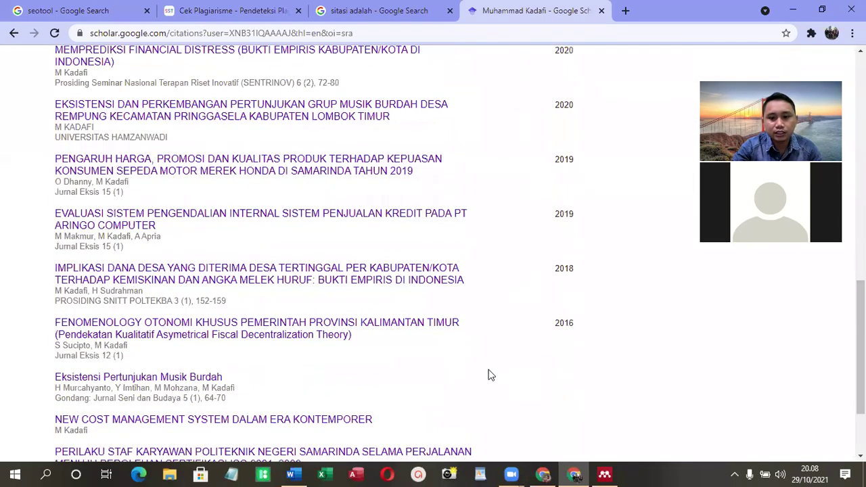
{"action": "scroll", "coordinate": [313, 396], "scroll_direction": "up", "scroll_amount": 12}
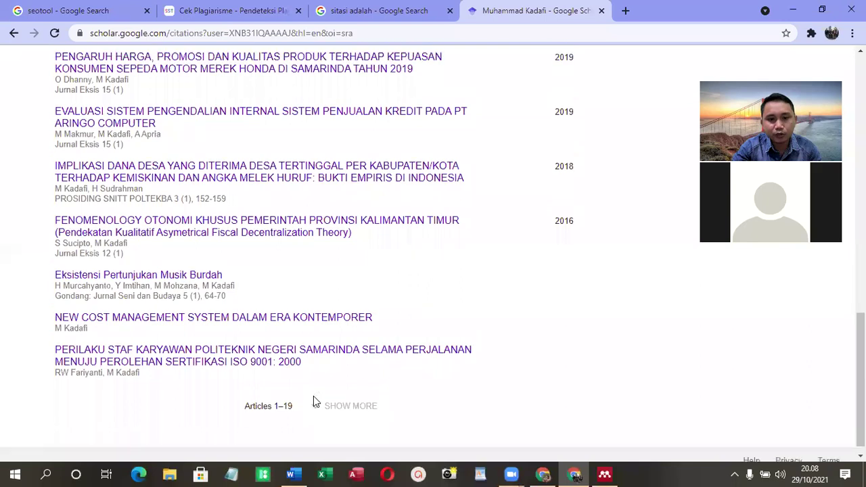
{"action": "scroll", "coordinate": [414, 337], "scroll_direction": "up", "scroll_amount": 5}
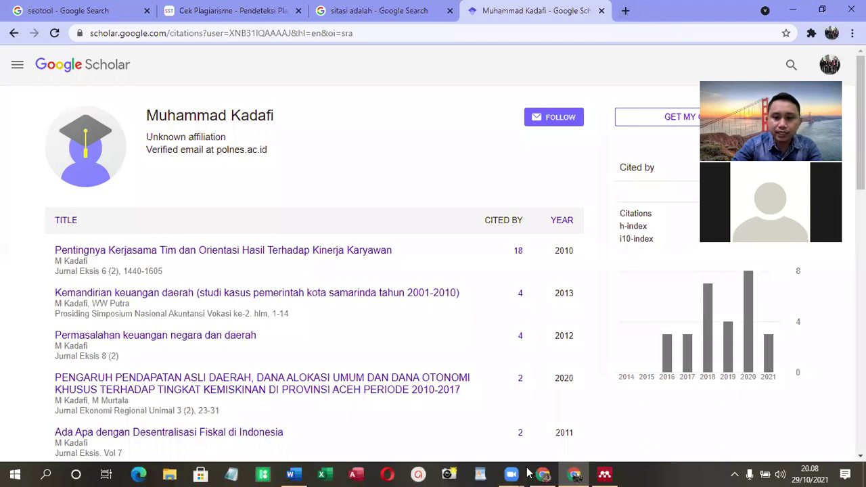
Bring up Mendeley Desktop's All Documents library, reposition its window over the browser, then start Word.
{"action": "left_click", "coordinate": [609, 474]}
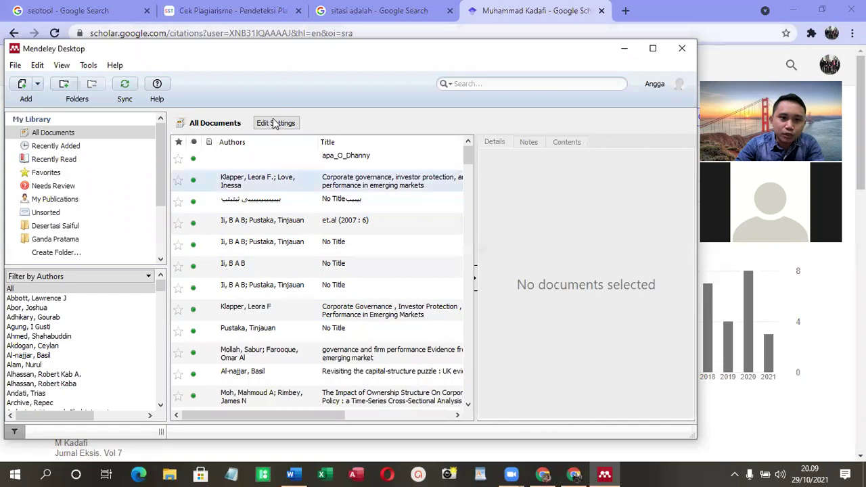
{"action": "left_click_drag", "start_coordinate": [315, 57], "coordinate": [373, 49]}
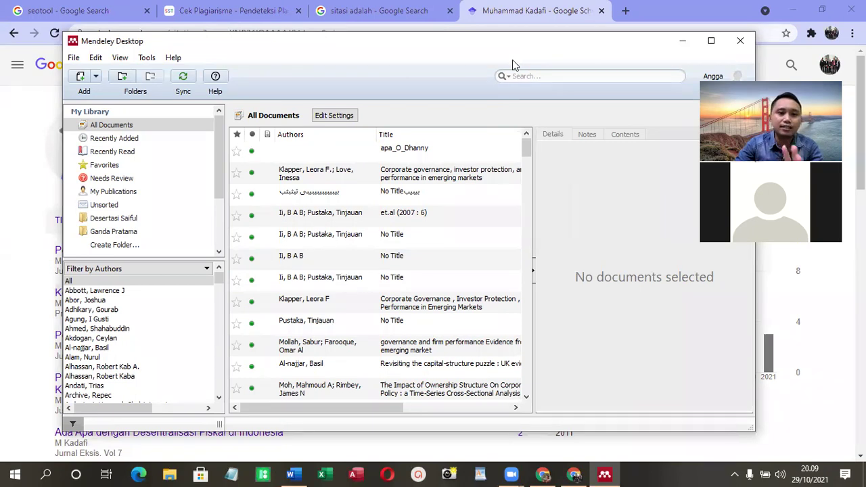
{"action": "left_click_drag", "start_coordinate": [512, 60], "coordinate": [505, 77]}
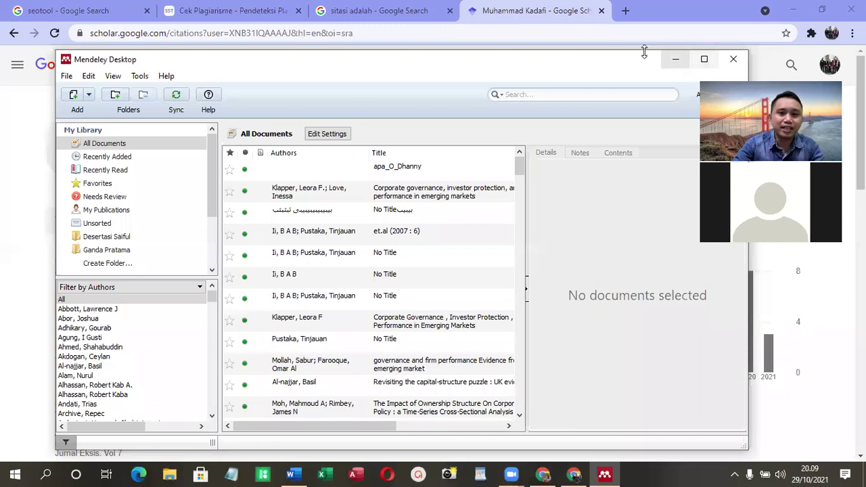
{"action": "left_click_drag", "start_coordinate": [593, 66], "coordinate": [592, 62]}
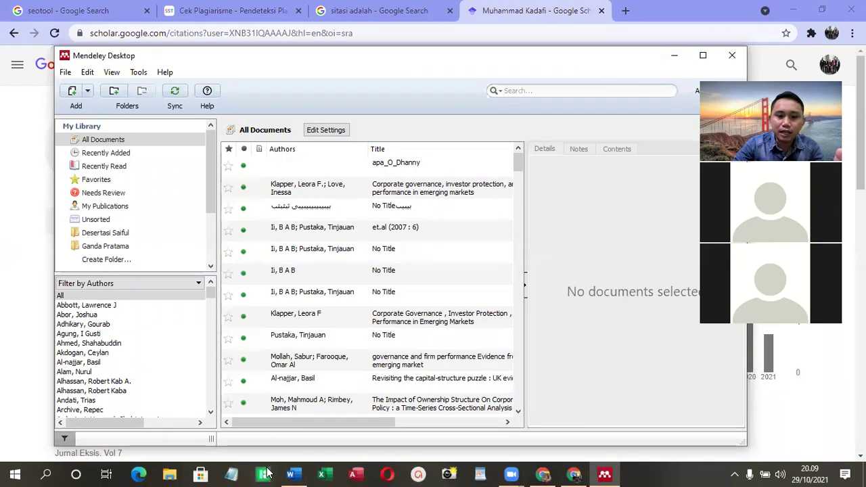
{"action": "left_click", "coordinate": [295, 472]}
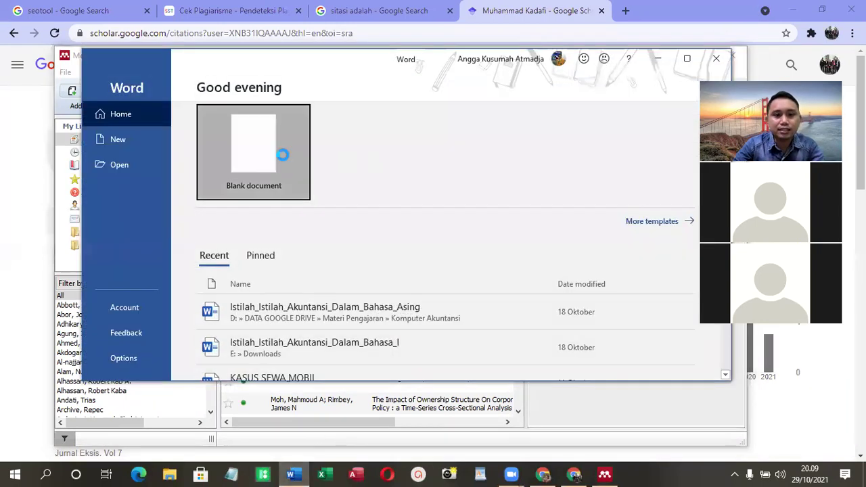
Create a maximized blank Word document with the References tools showing.
{"action": "left_click", "coordinate": [284, 161]}
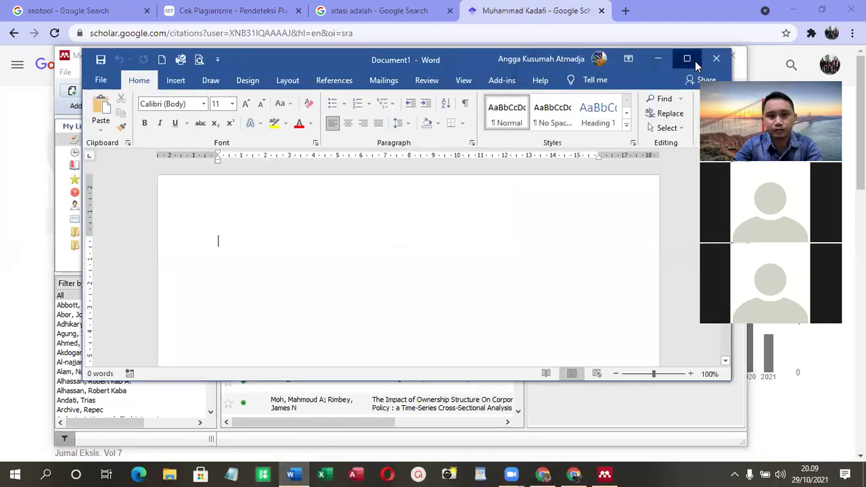
{"action": "left_click", "coordinate": [694, 60]}
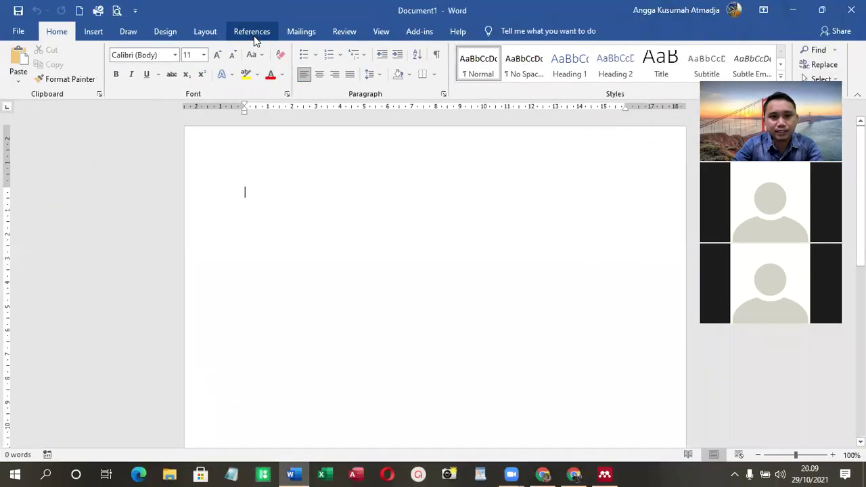
{"action": "left_click", "coordinate": [254, 34]}
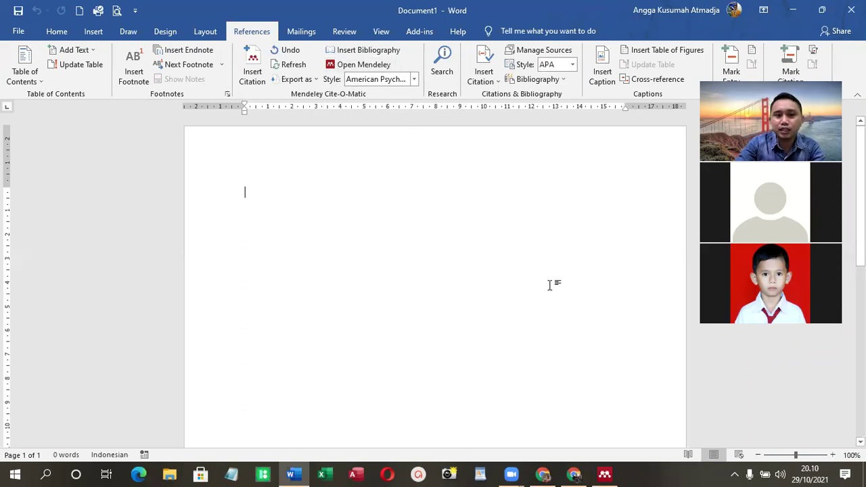
Check the Google Scholar profile in the browser, then return to the Word document.
{"action": "left_click", "coordinate": [794, 10]}
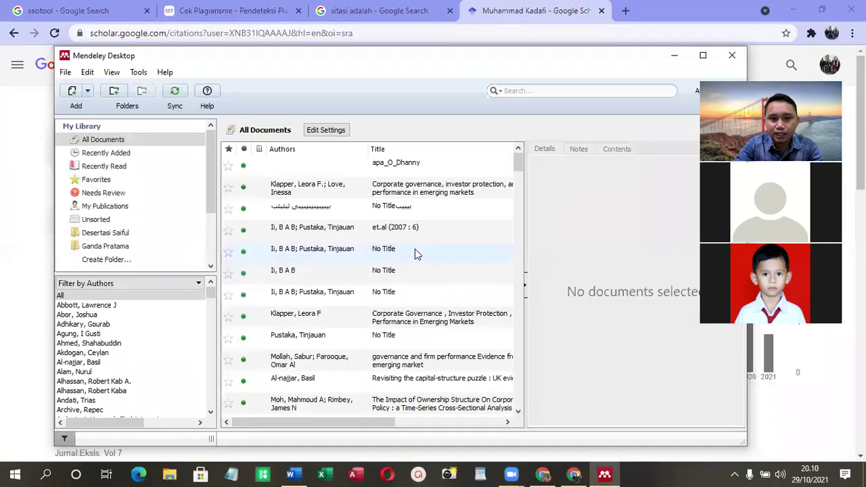
{"action": "left_click", "coordinate": [653, 8]}
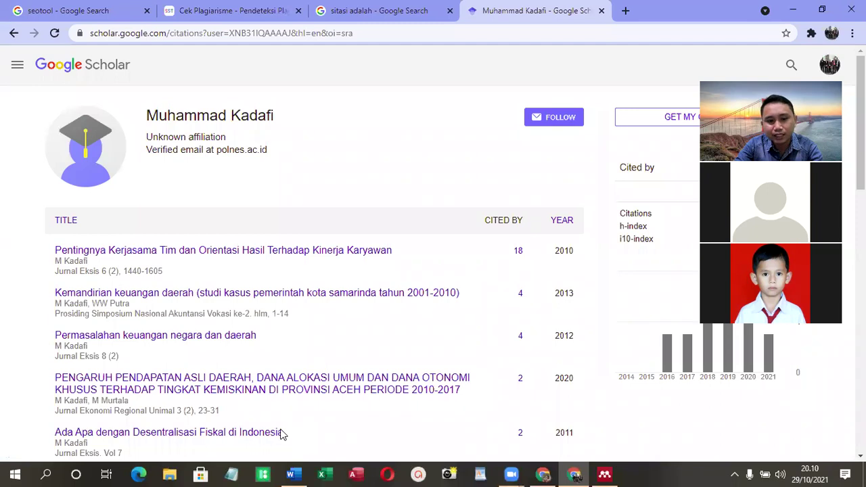
{"action": "left_click", "coordinate": [292, 474]}
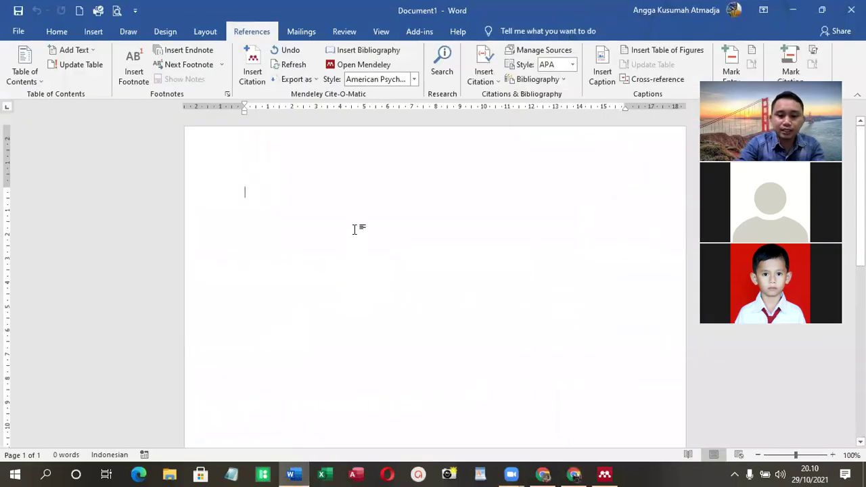
Type 'Kinerja menurut <author> (2021) adalah' and select the author-and-year citation.
{"action": "type", "text": "Kinerj"}
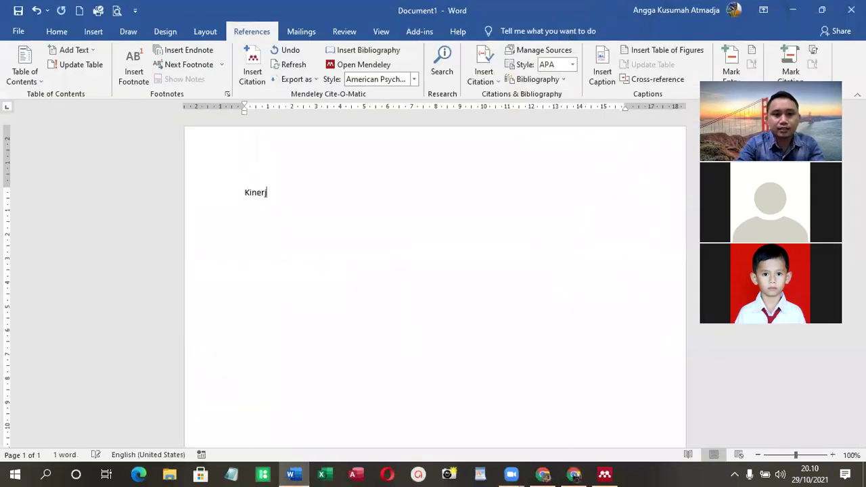
{"action": "type", "text": "a menurut "}
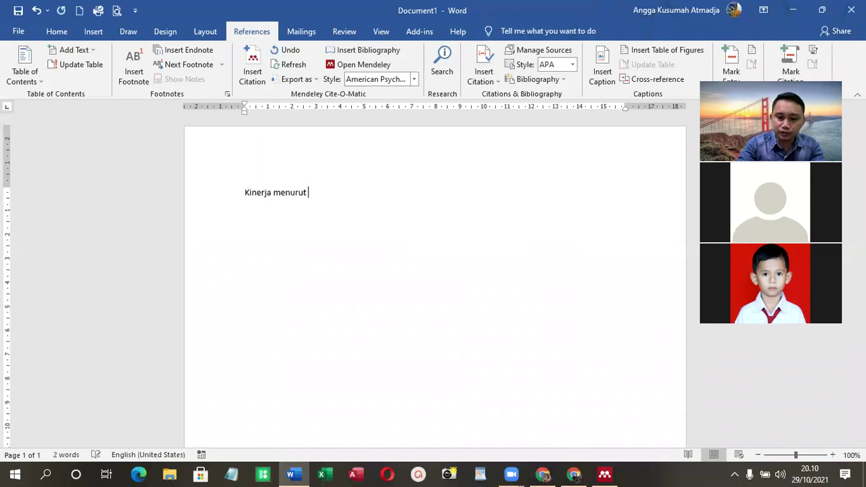
{"action": "type", "text": "Khadafi (20"}
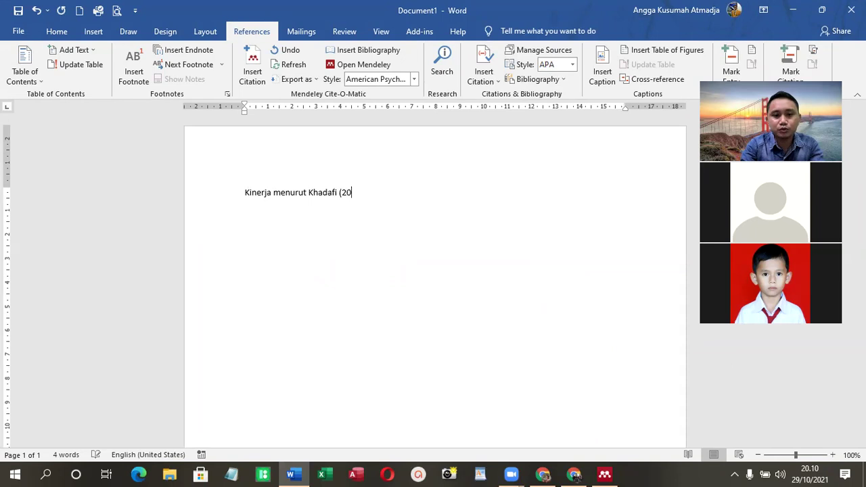
{"action": "type", "text": "2"}
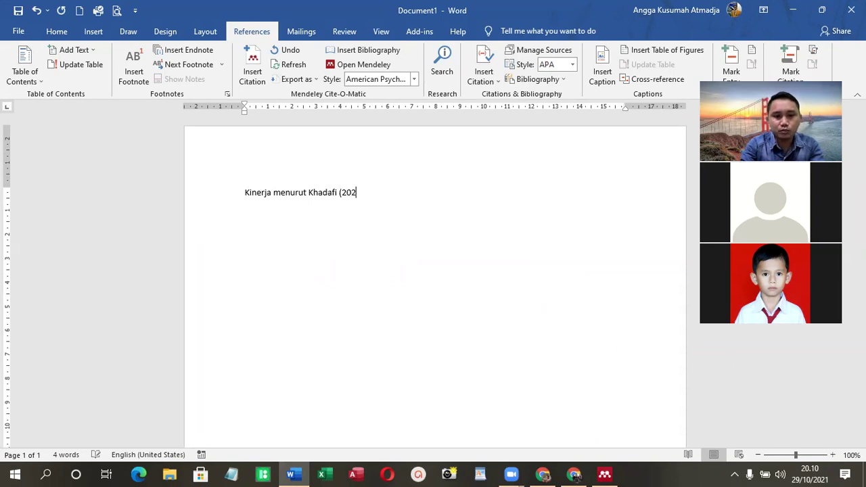
{"action": "type", "text": "1) adalah"}
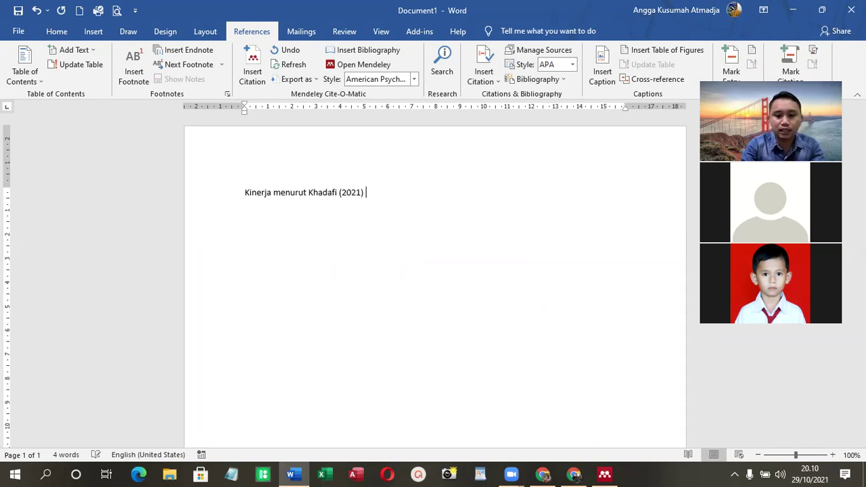
{"action": "double_click", "coordinate": [330, 192]}
{"action": "left_click", "coordinate": [365, 195], "text": "shift"}
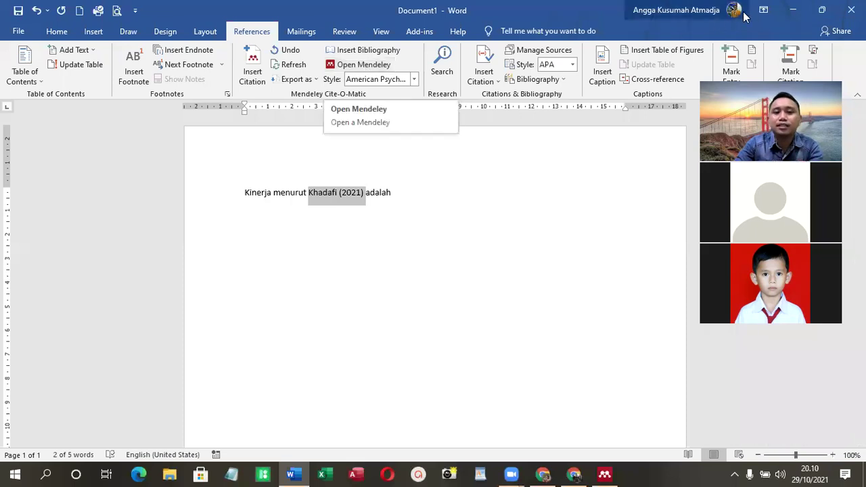
Minimize the browser and Mendeley, then reopen Mendeley Desktop and close it.
{"action": "key", "text": "alt+Tab"}
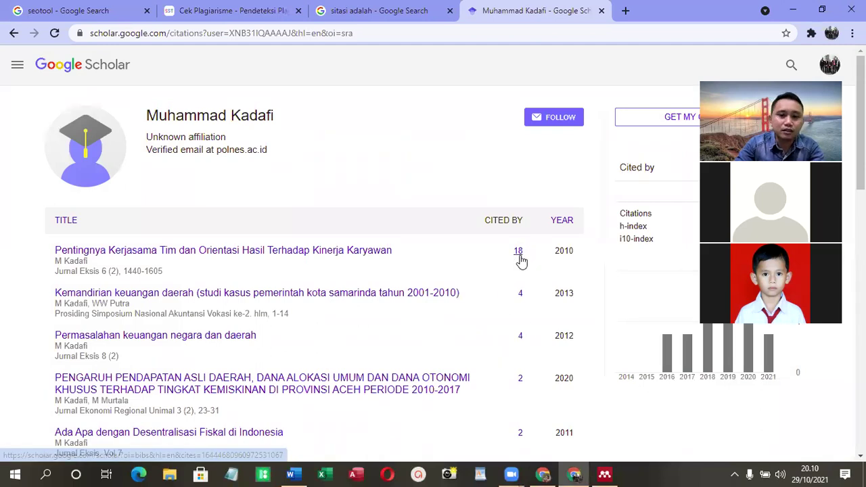
{"action": "left_click", "coordinate": [793, 11]}
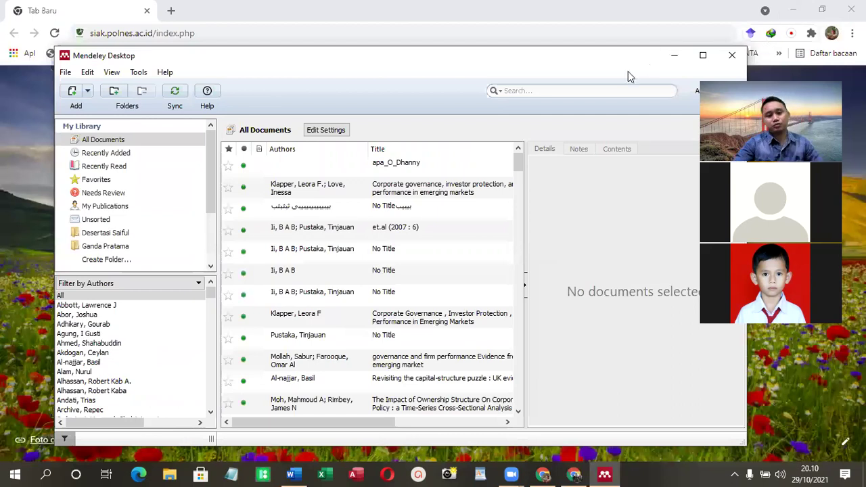
{"action": "left_click", "coordinate": [666, 56]}
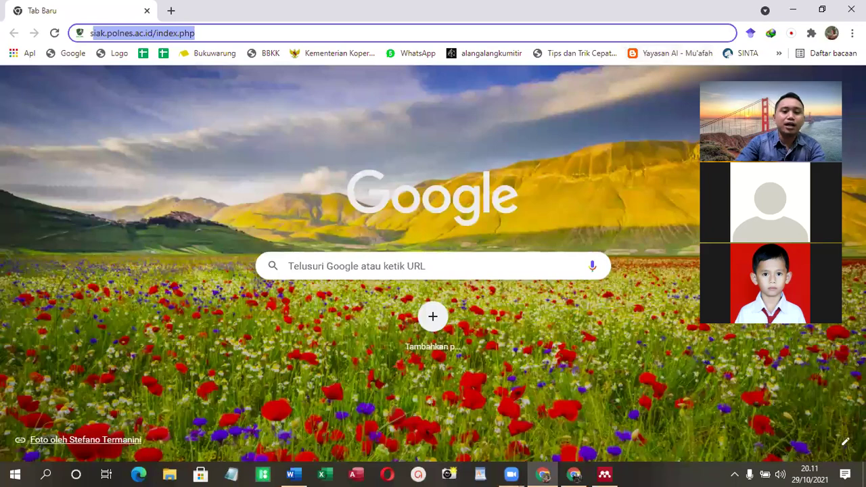
{"action": "left_click", "coordinate": [604, 475]}
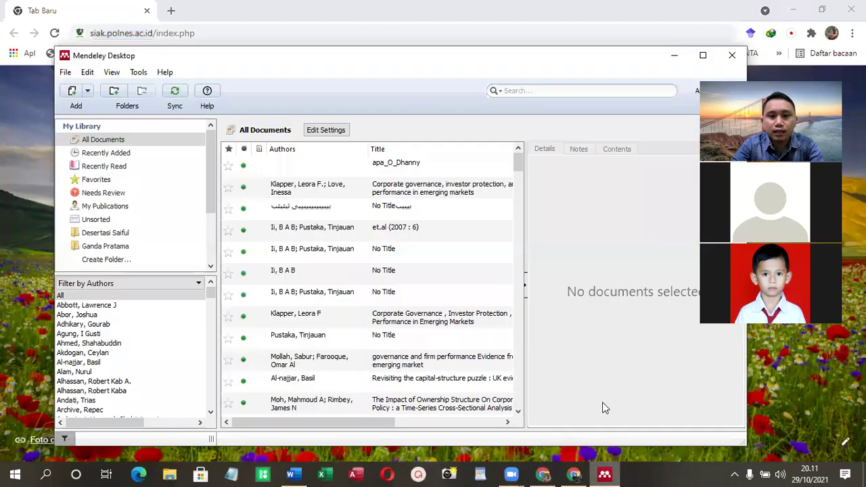
{"action": "left_click", "coordinate": [733, 56]}
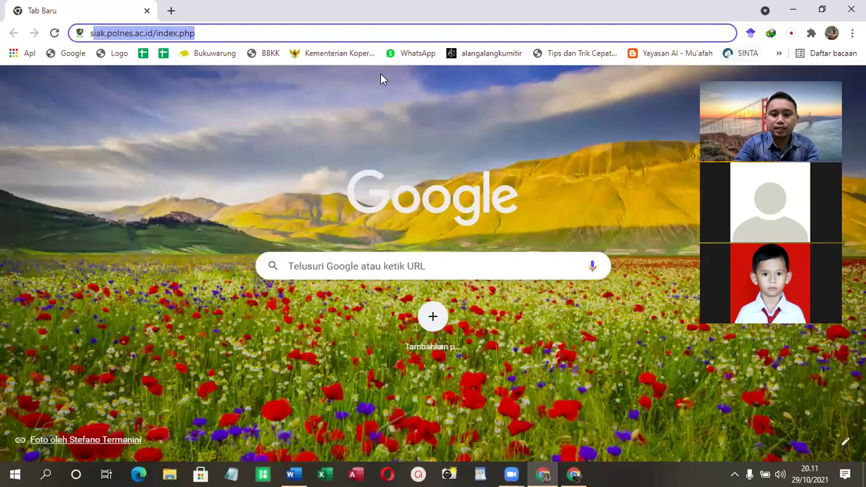
Search Google for 'mendeley desktop' in a new tab and scan the results.
{"action": "left_click", "coordinate": [171, 10]}
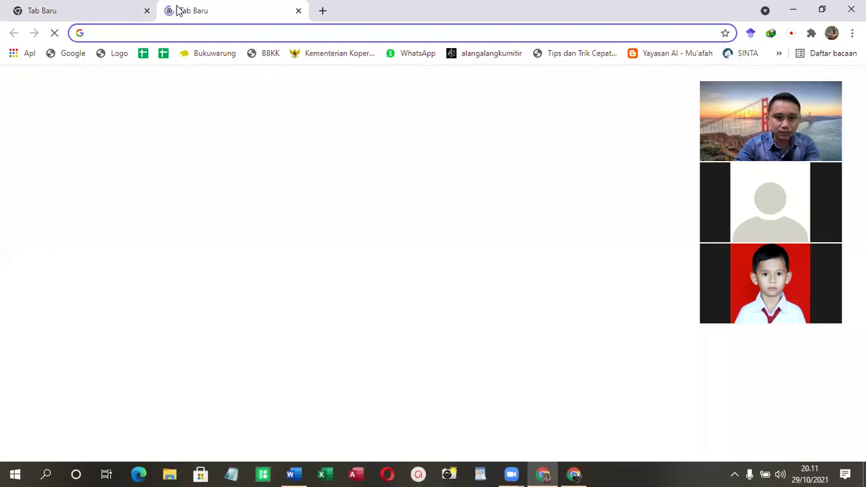
{"action": "type", "text": "mendel"}
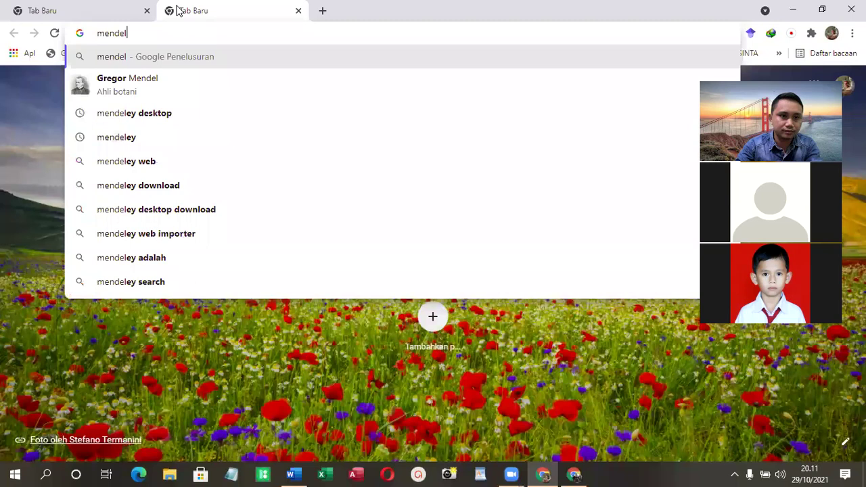
{"action": "left_click", "coordinate": [110, 113]}
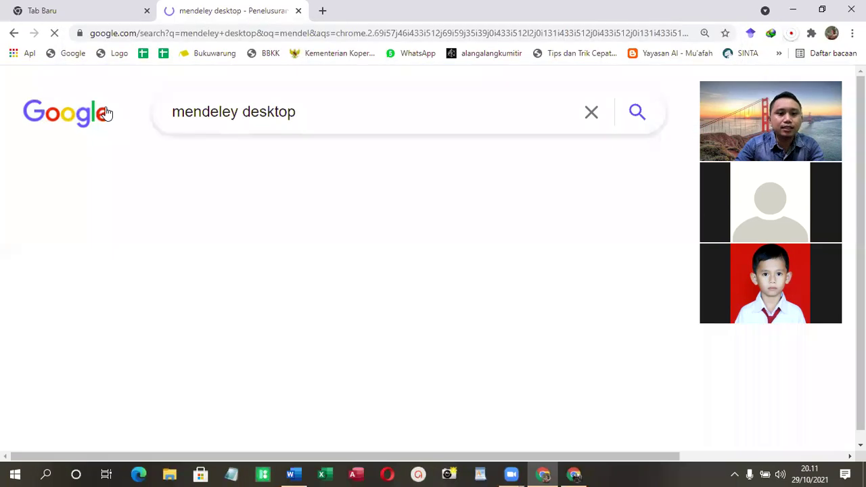
{"action": "scroll", "coordinate": [299, 197], "scroll_direction": "down", "scroll_amount": 1}
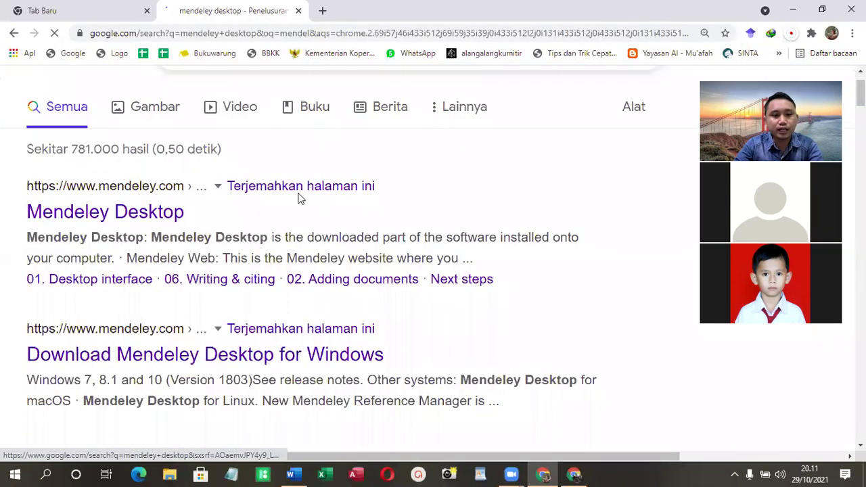
{"action": "scroll", "coordinate": [300, 197], "scroll_direction": "down", "scroll_amount": 2}
{"action": "scroll", "coordinate": [300, 196], "scroll_direction": "up", "scroll_amount": 2}
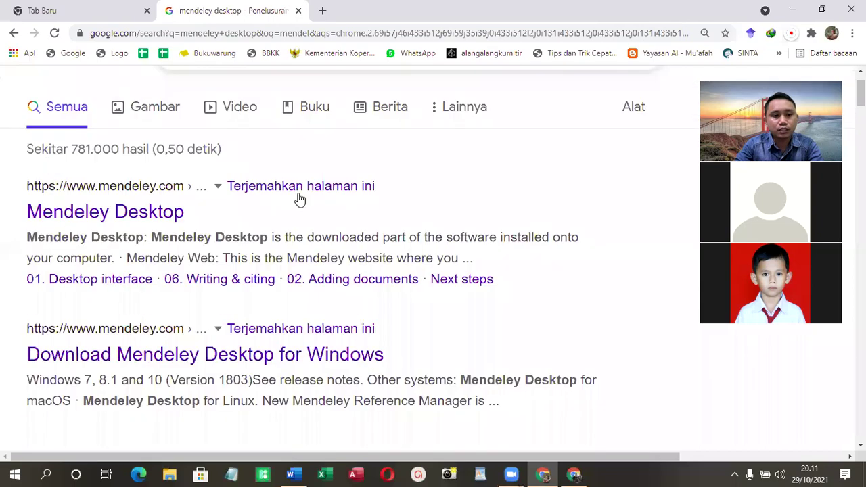
{"action": "scroll", "coordinate": [300, 197], "scroll_direction": "down", "scroll_amount": 2}
{"action": "scroll", "coordinate": [300, 197], "scroll_direction": "up", "scroll_amount": 1}
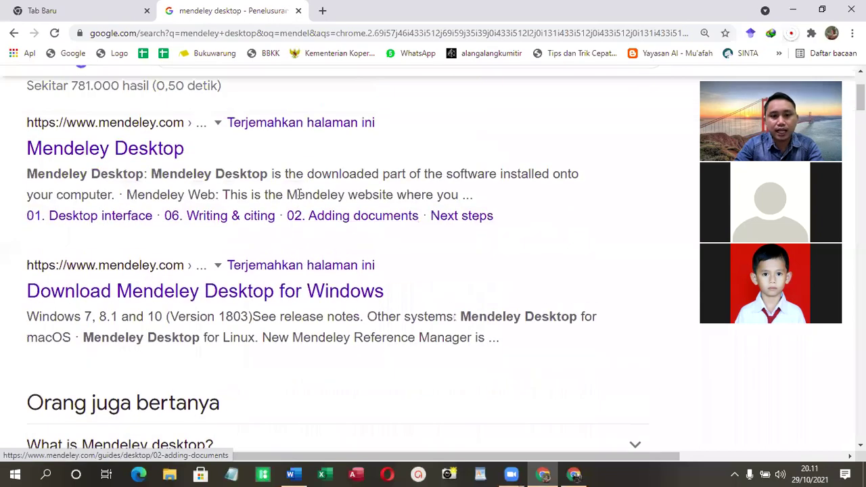
Load youtube.com in another new tab.
{"action": "left_click", "coordinate": [322, 11]}
{"action": "type", "text": "y"}
{"action": "key", "text": "Return"}
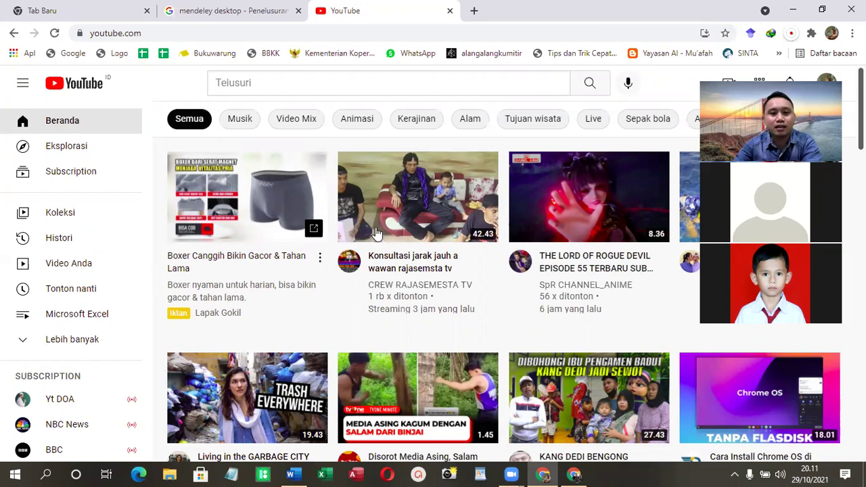
Search YouTube for 'mendeley', browse the tutorial videos, then return to the Google mendeley desktop results.
{"action": "scroll", "coordinate": [406, 82], "scroll_direction": "down", "scroll_amount": 1}
{"action": "left_click", "coordinate": [406, 82]}
{"action": "type", "text": "mendeley"}
{"action": "key", "text": "Return"}
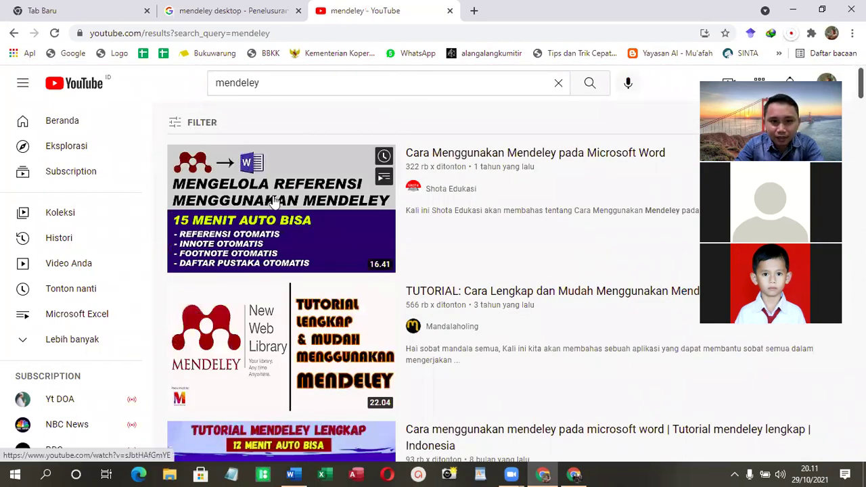
{"action": "scroll", "coordinate": [533, 241], "scroll_direction": "down", "scroll_amount": 1}
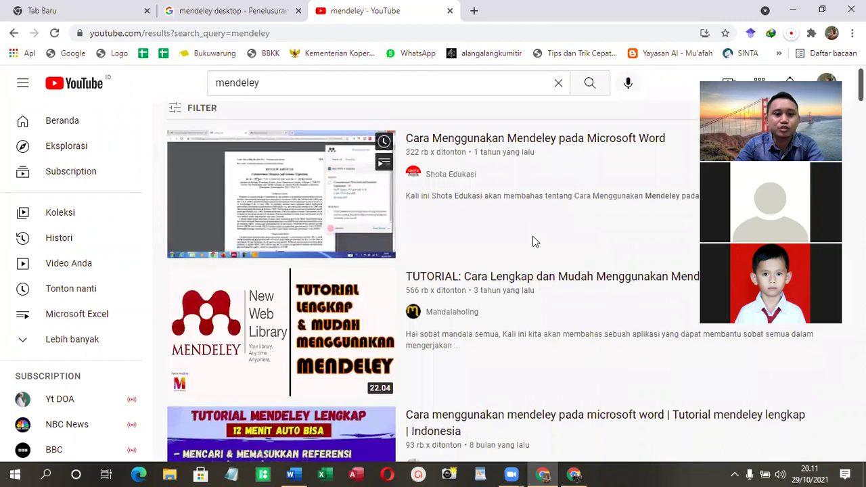
{"action": "scroll", "coordinate": [213, 319], "scroll_direction": "down", "scroll_amount": 3}
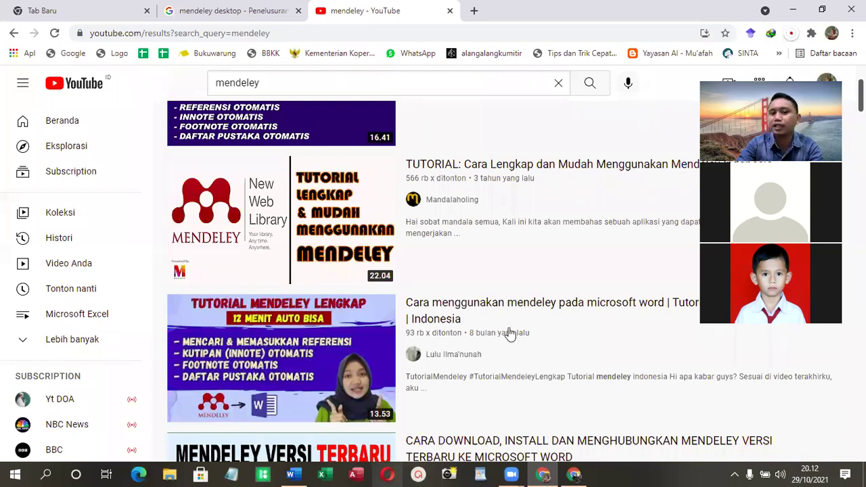
{"action": "scroll", "coordinate": [481, 271], "scroll_direction": "down", "scroll_amount": 2}
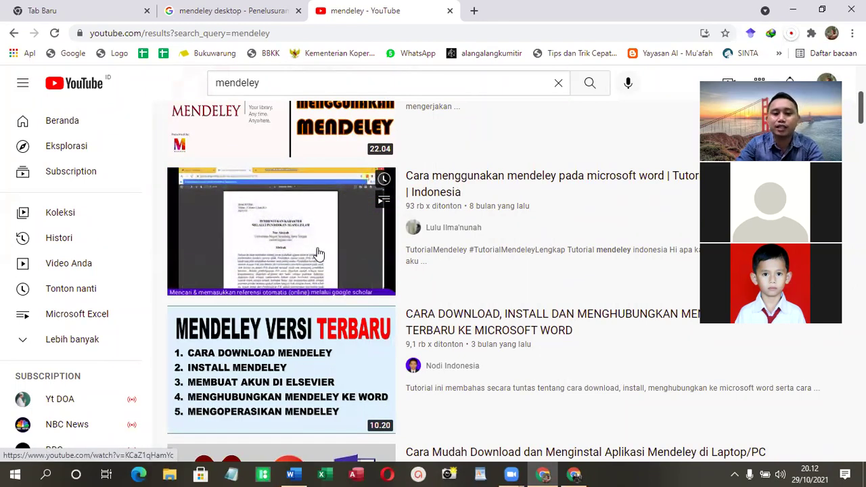
{"action": "scroll", "coordinate": [318, 254], "scroll_direction": "down", "scroll_amount": 2}
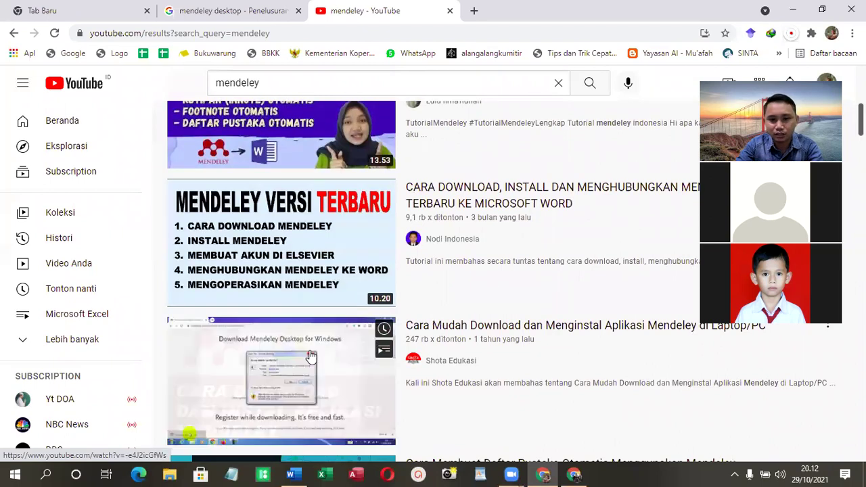
{"action": "scroll", "coordinate": [310, 356], "scroll_direction": "down", "scroll_amount": 2}
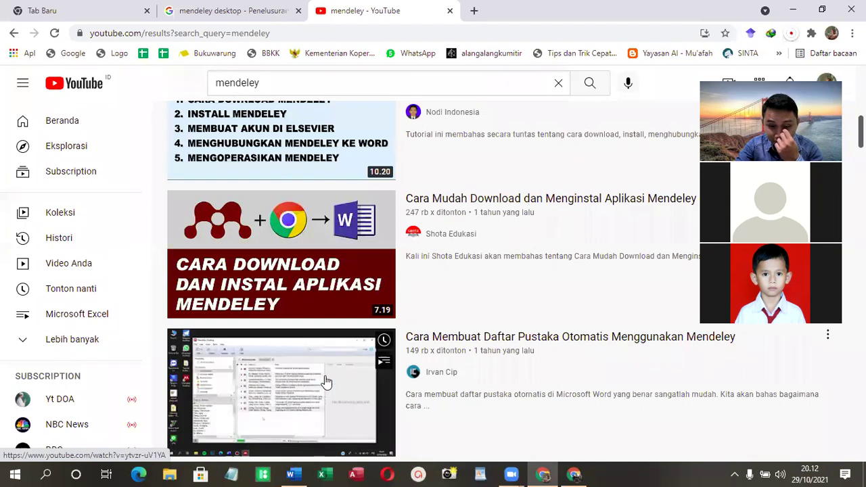
{"action": "scroll", "coordinate": [346, 371], "scroll_direction": "up", "scroll_amount": 4}
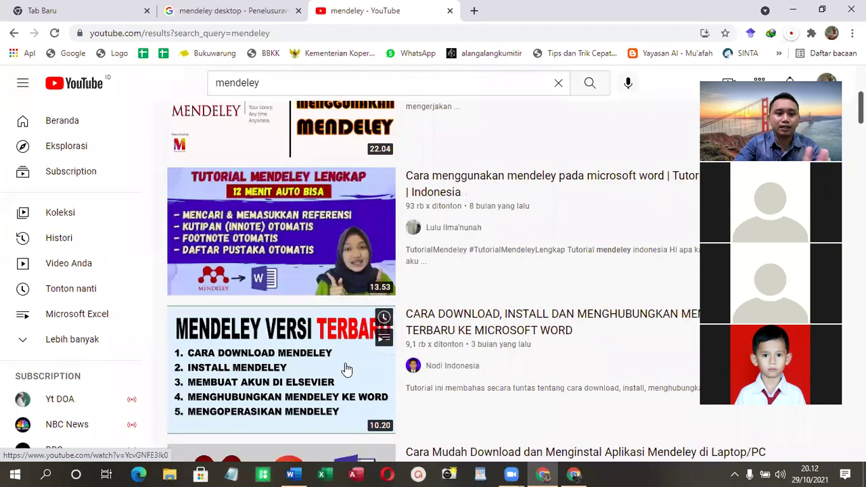
{"action": "scroll", "coordinate": [345, 370], "scroll_direction": "up", "scroll_amount": 3}
{"action": "left_click", "coordinate": [235, 8]}
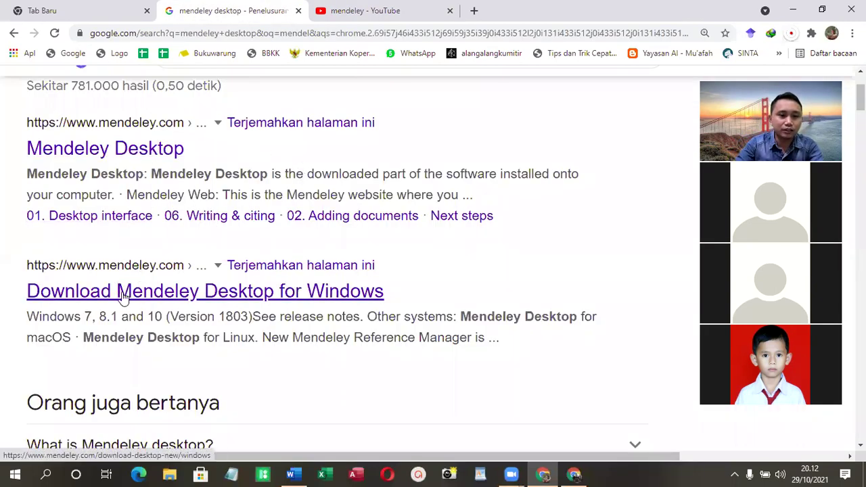
Open the Mendeley Desktop for Windows download page, accept cookies, and start the installer download.
{"action": "left_click", "coordinate": [153, 284]}
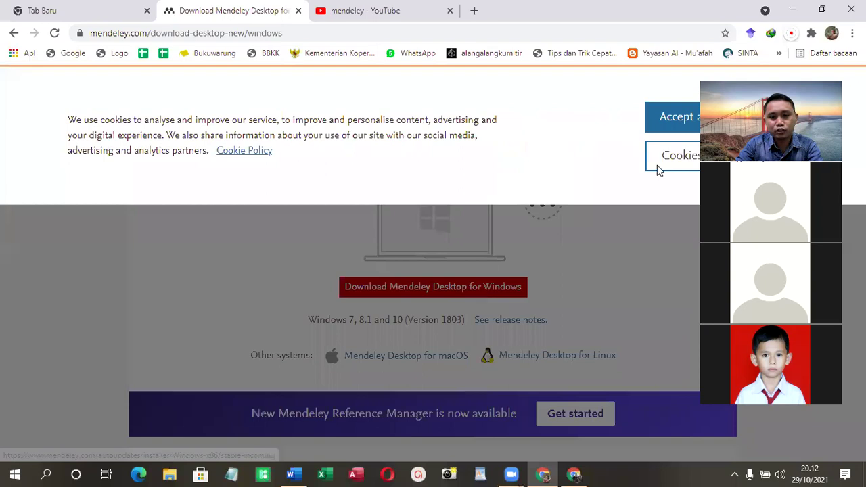
{"action": "left_click", "coordinate": [409, 319]}
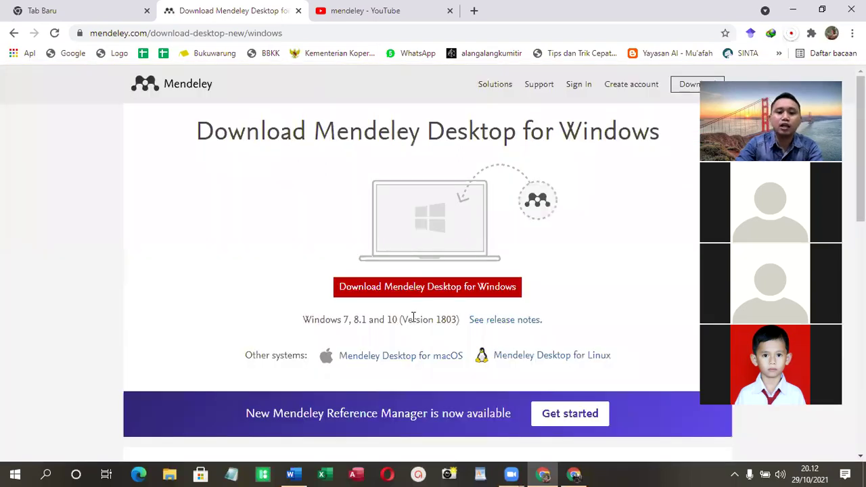
{"action": "scroll", "coordinate": [413, 318], "scroll_direction": "down", "scroll_amount": 2}
{"action": "scroll", "coordinate": [417, 325], "scroll_direction": "up", "scroll_amount": 2}
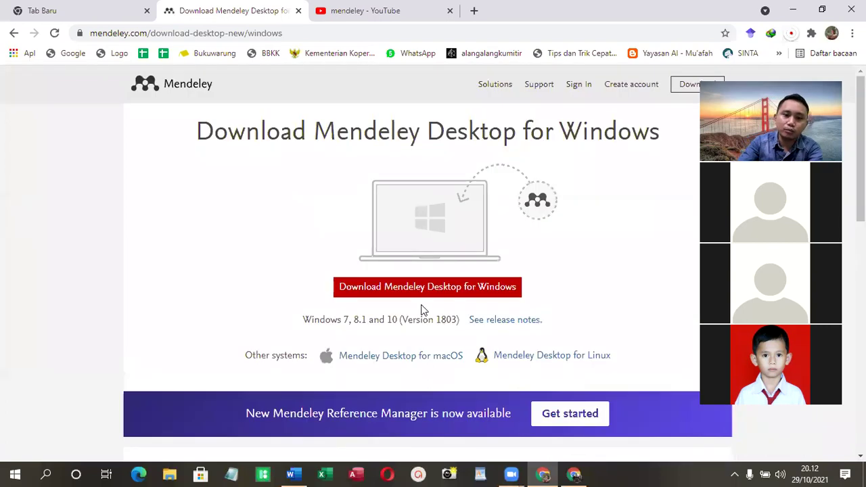
{"action": "left_click", "coordinate": [446, 224]}
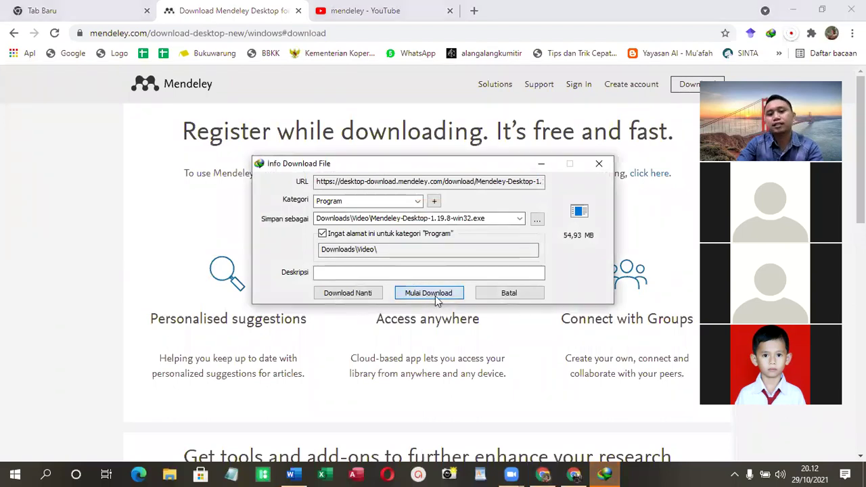
Download the 54,93 MB Mendeley-Desktop-1.19.8-win32.exe with Internet Download Manager and launch it.
{"action": "left_click", "coordinate": [430, 297]}
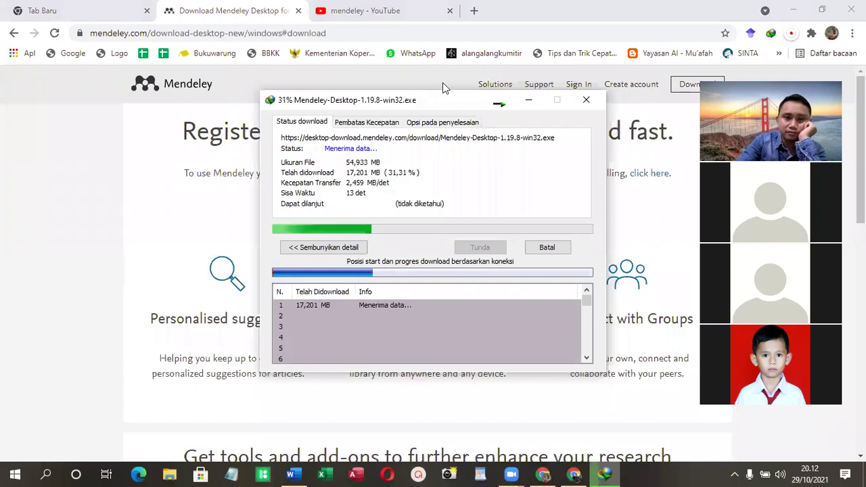
{"action": "left_click_drag", "start_coordinate": [431, 101], "coordinate": [257, 48]}
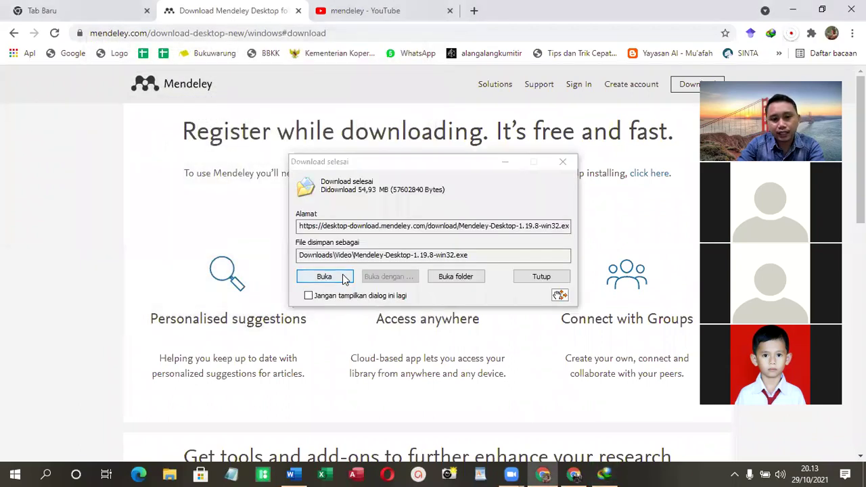
{"action": "left_click", "coordinate": [344, 277]}
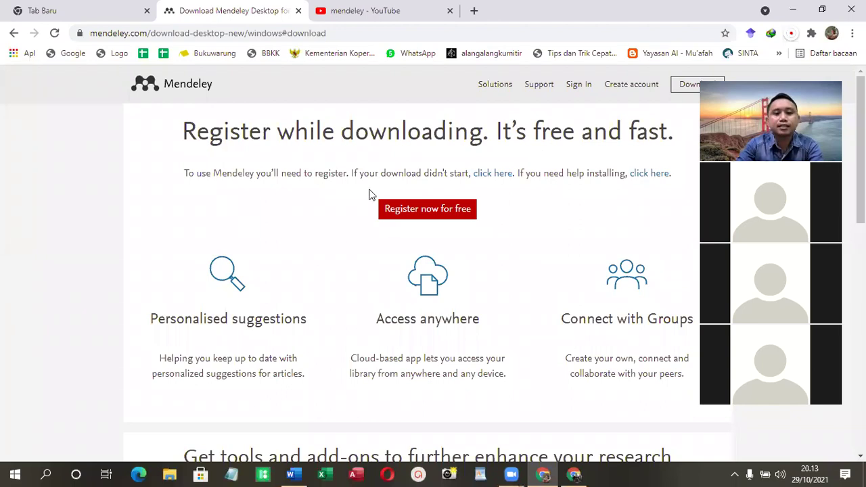
Advance the Mendeley Desktop Setup wizard from its welcome page to the license agreement.
{"action": "left_click", "coordinate": [508, 339]}
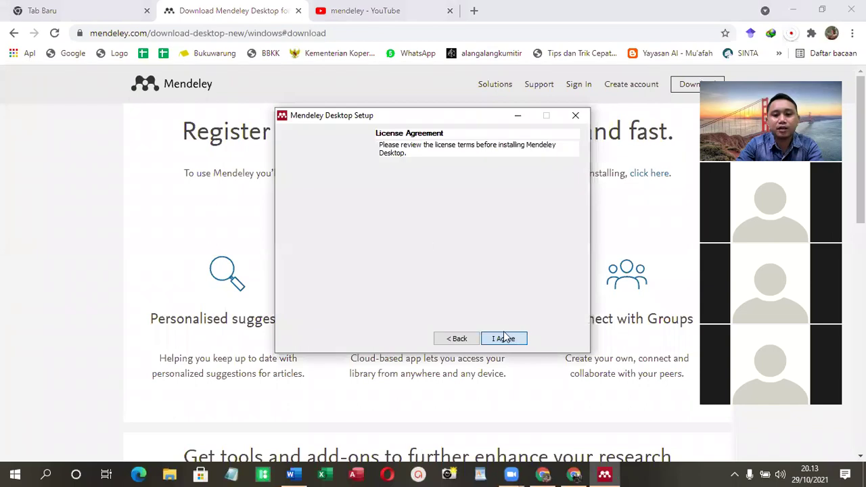
{"action": "left_click", "coordinate": [491, 340]}
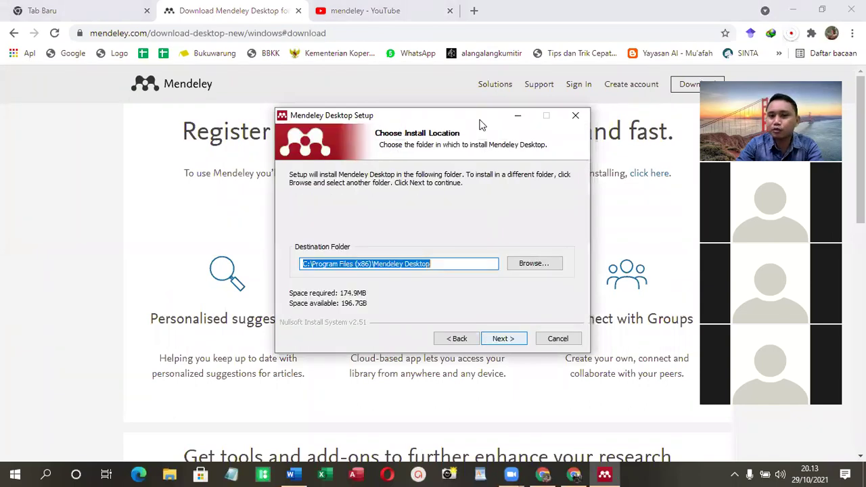
{"action": "left_click_drag", "start_coordinate": [414, 116], "coordinate": [346, 52]}
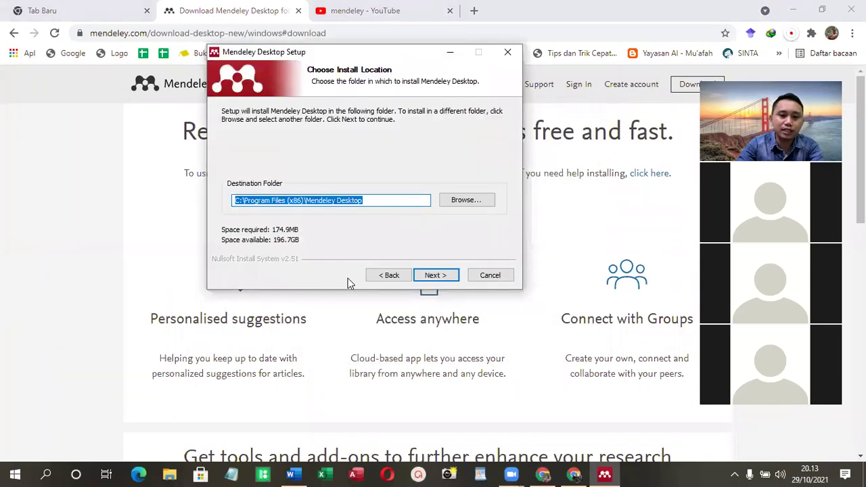
{"action": "left_click", "coordinate": [383, 275]}
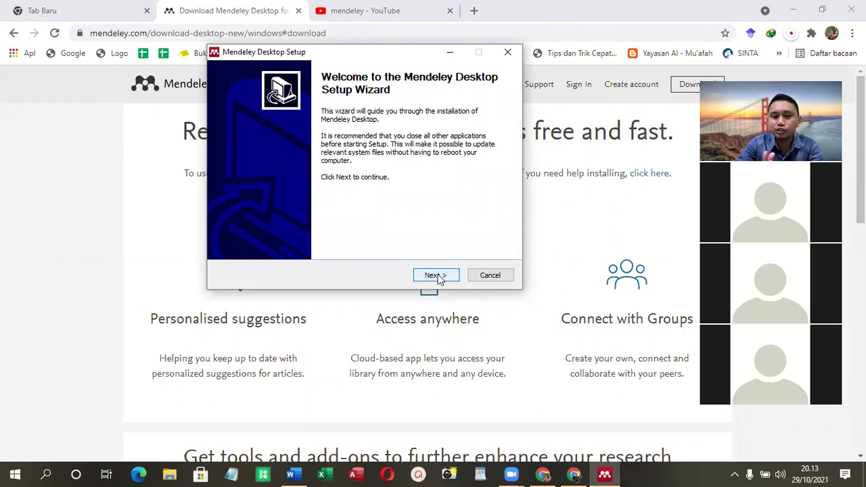
{"action": "left_click", "coordinate": [436, 276]}
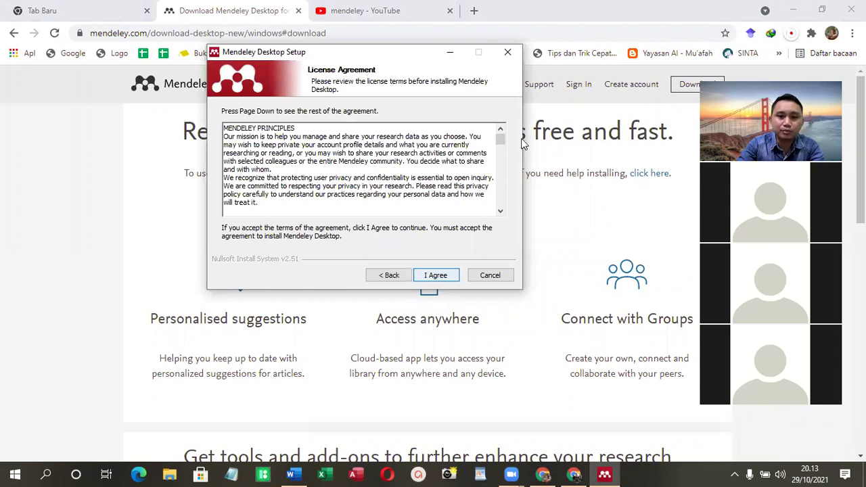
Accept the license and install to the default Program Files folder, which fails writing Mendeley.dll.
{"action": "left_click", "coordinate": [501, 192]}
{"action": "left_click", "coordinate": [501, 209]}
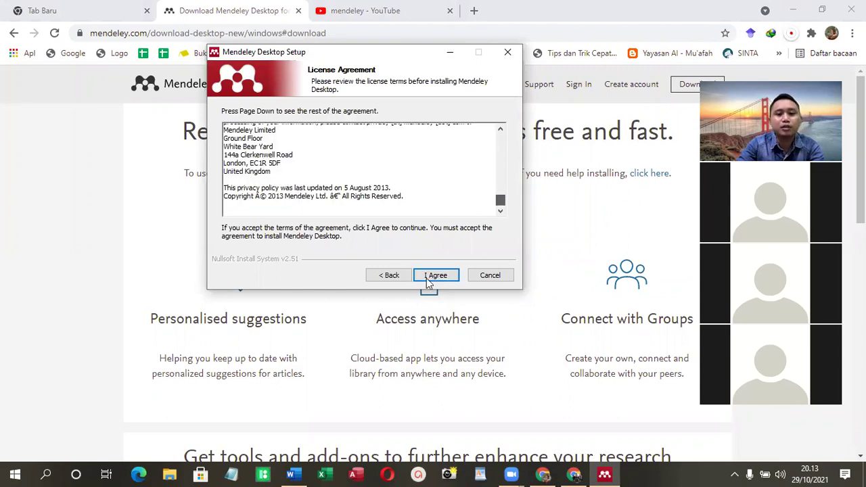
{"action": "left_click", "coordinate": [427, 278]}
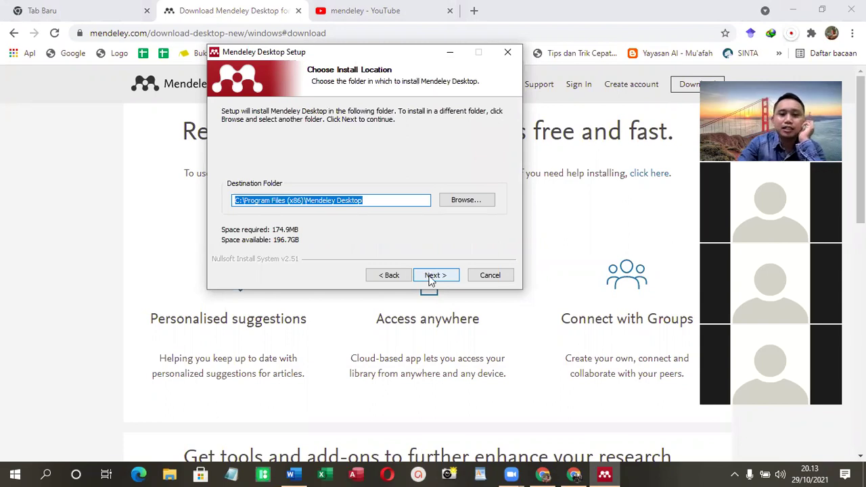
{"action": "left_click", "coordinate": [434, 276]}
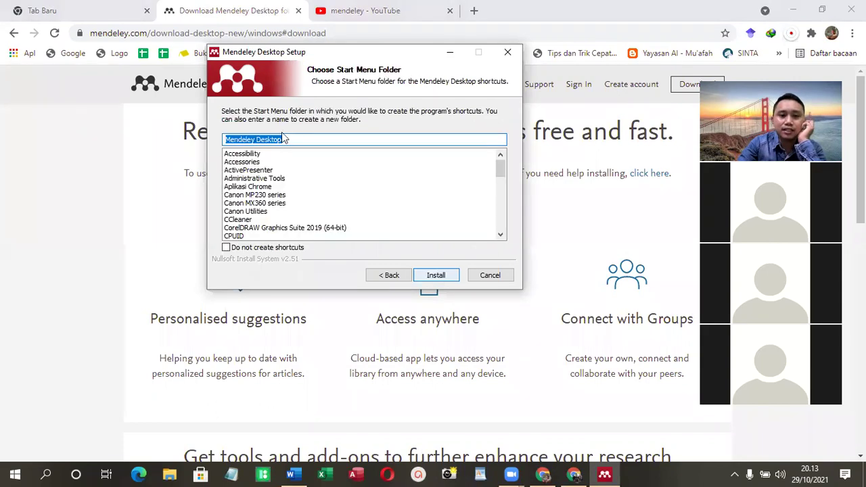
{"action": "left_click", "coordinate": [435, 276]}
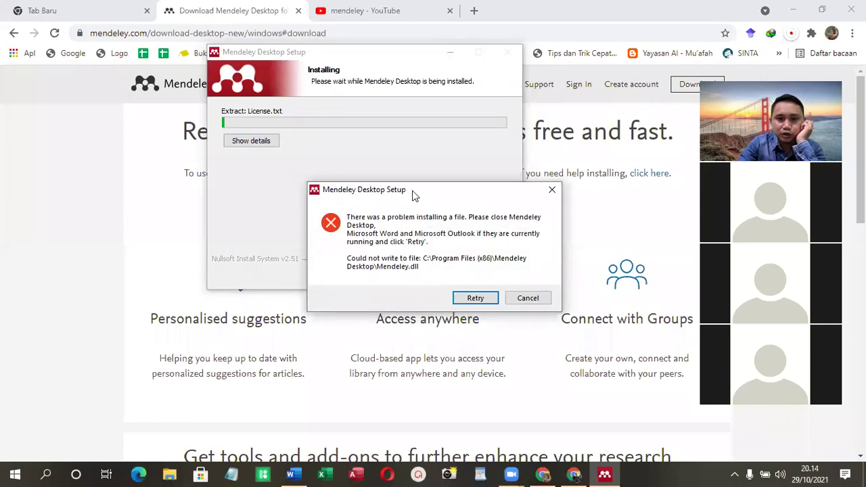
{"action": "left_click_drag", "start_coordinate": [412, 190], "coordinate": [379, 139]}
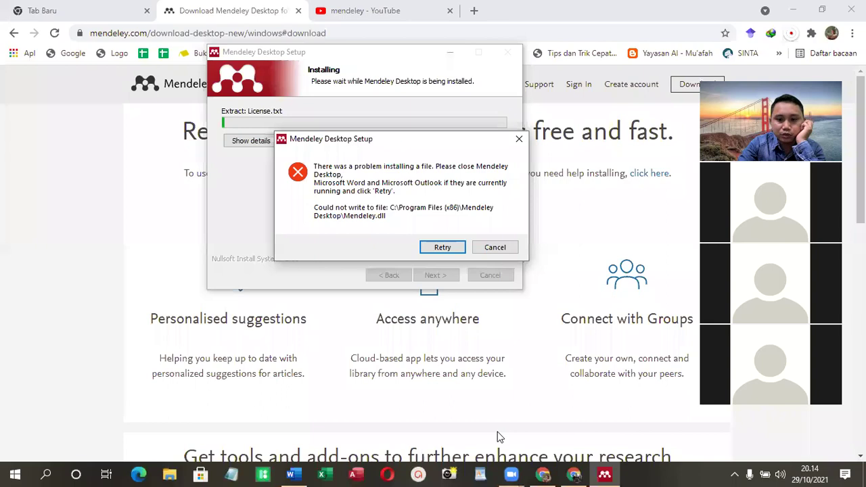
Close the Word document without saving, dismissing the sign-in and error prompts, then retry installation.
{"action": "left_click", "coordinate": [291, 474]}
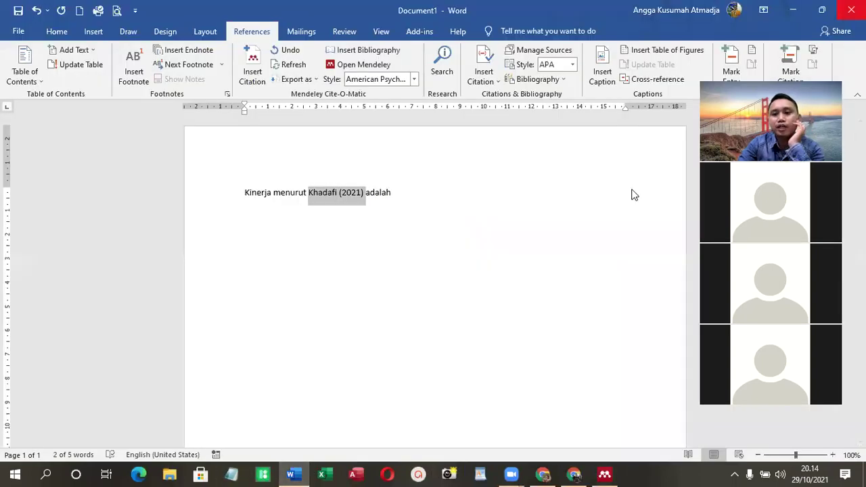
{"action": "left_click", "coordinate": [483, 305]}
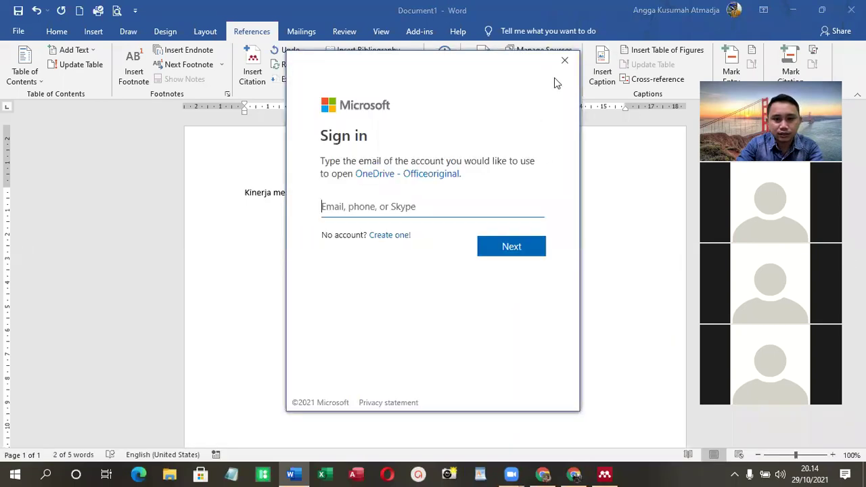
{"action": "left_click", "coordinate": [564, 61]}
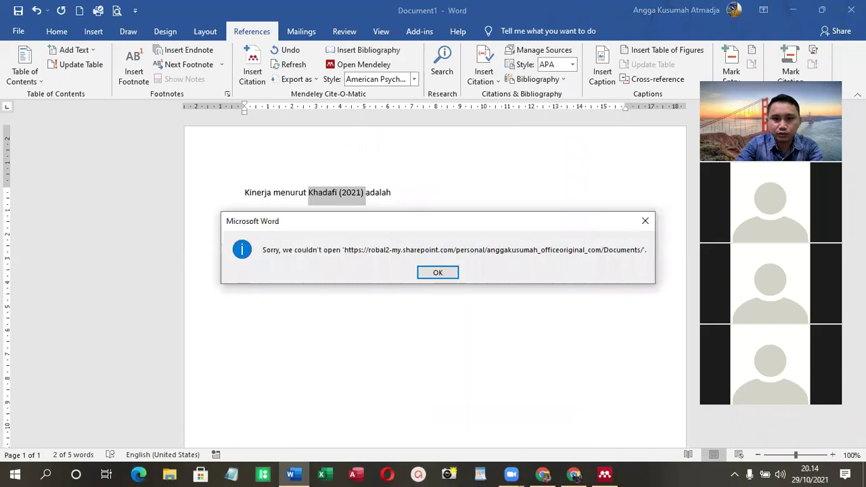
{"action": "left_click", "coordinate": [450, 271]}
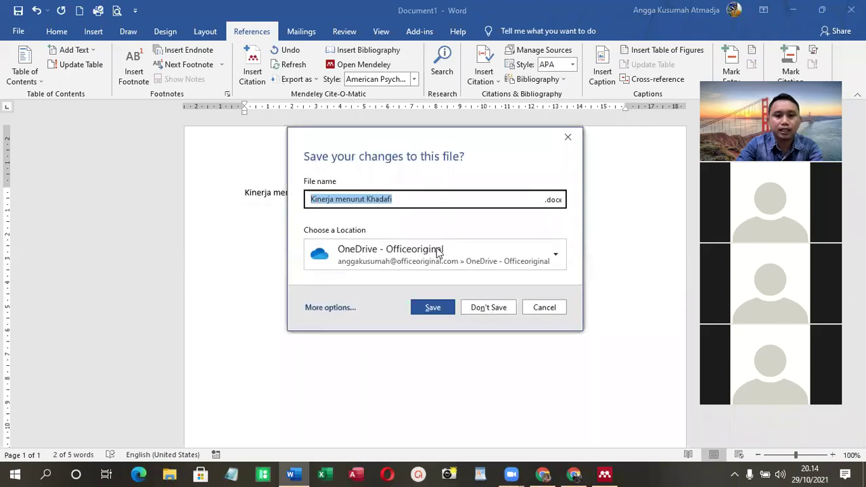
{"action": "left_click", "coordinate": [473, 307]}
{"action": "left_click", "coordinate": [464, 297]}
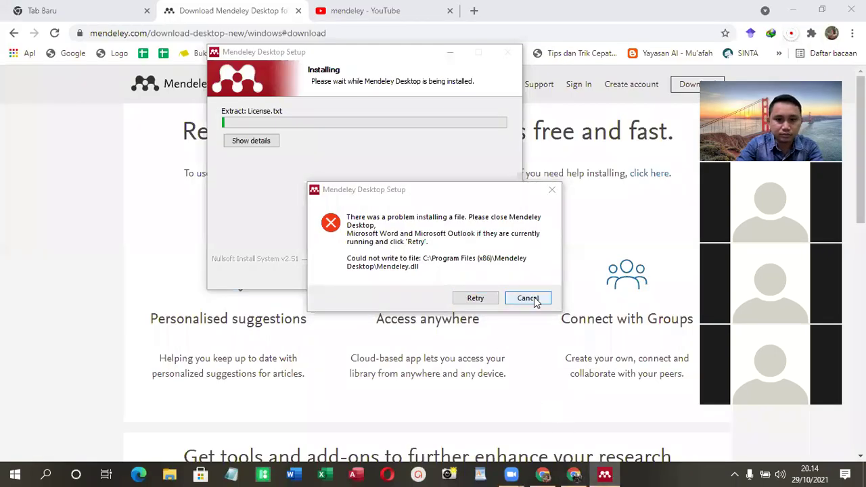
Cancel the failed installation, close the aborted setup, and refresh the desktop.
{"action": "left_click", "coordinate": [531, 298]}
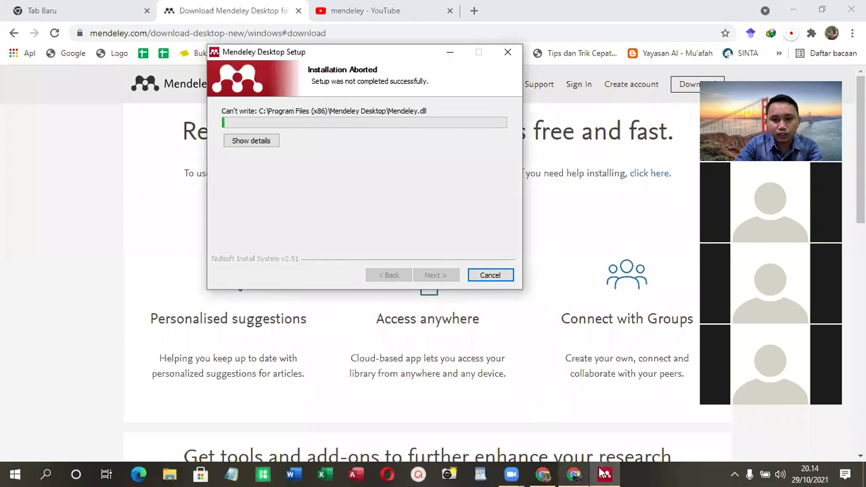
{"action": "left_click", "coordinate": [492, 275]}
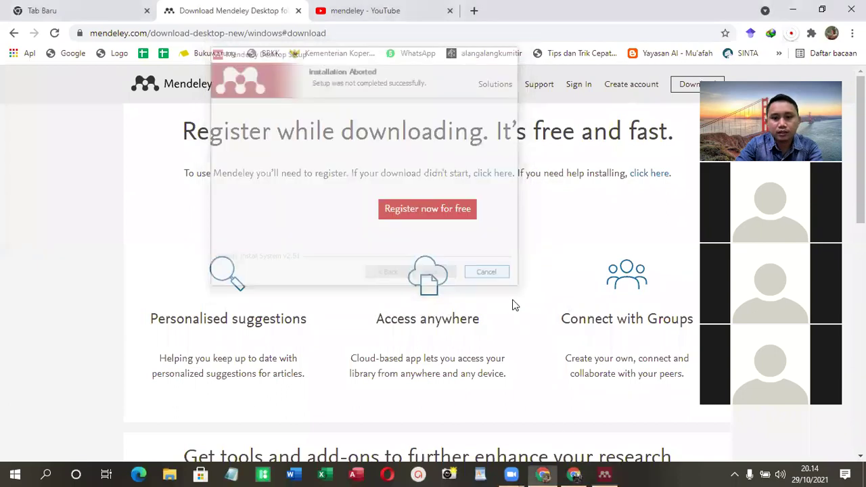
{"action": "left_click", "coordinate": [793, 9]}
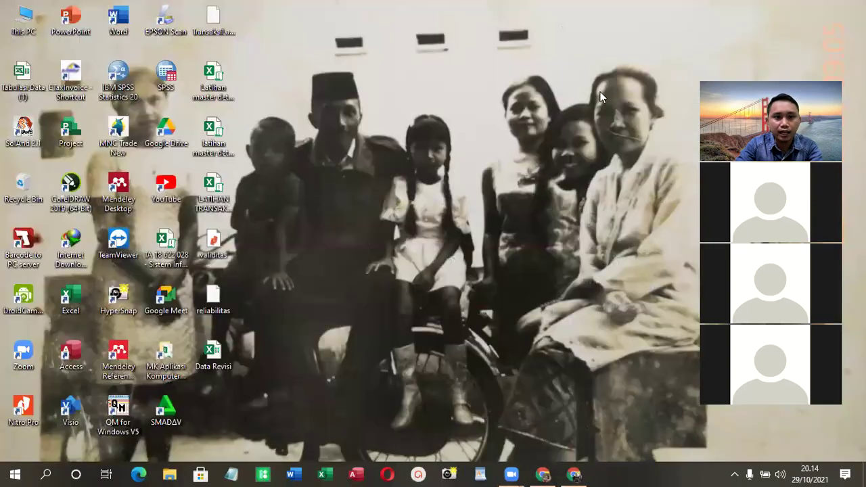
{"action": "right_click", "coordinate": [436, 167]}
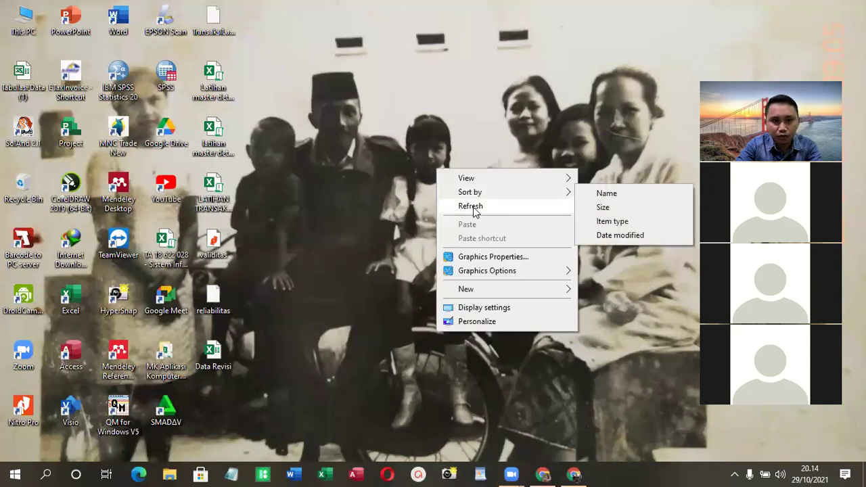
{"action": "left_click", "coordinate": [473, 207]}
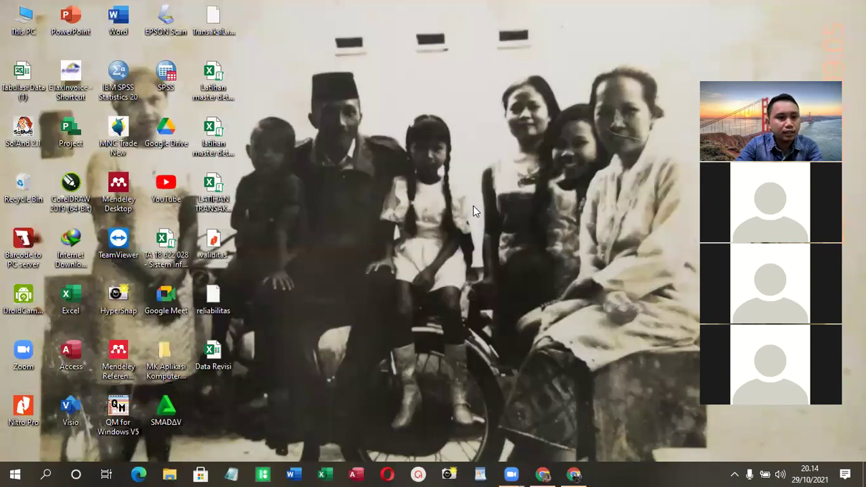
Run Mendeley-Desktop-1.19.8-win32.exe again from Internet Download Manager, then close IDM.
{"action": "left_click", "coordinate": [733, 473]}
{"action": "double_click", "coordinate": [709, 424]}
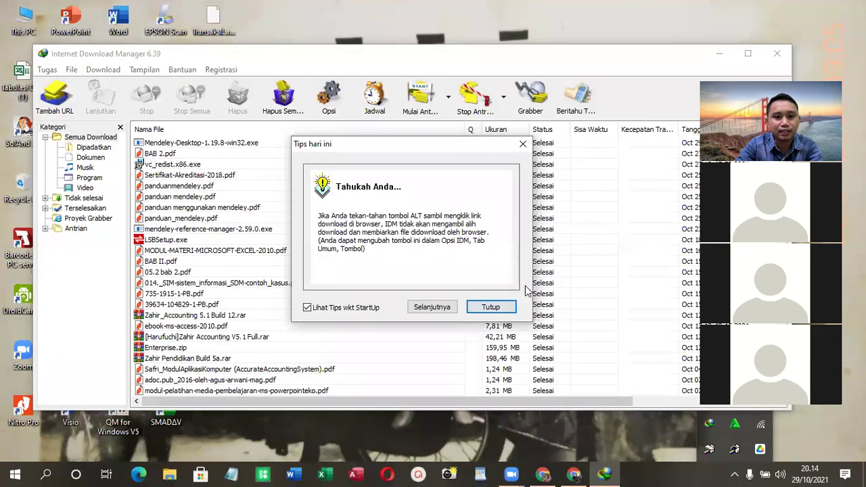
{"action": "left_click", "coordinate": [490, 307]}
{"action": "left_click", "coordinate": [238, 154]}
{"action": "right_click", "coordinate": [373, 144]}
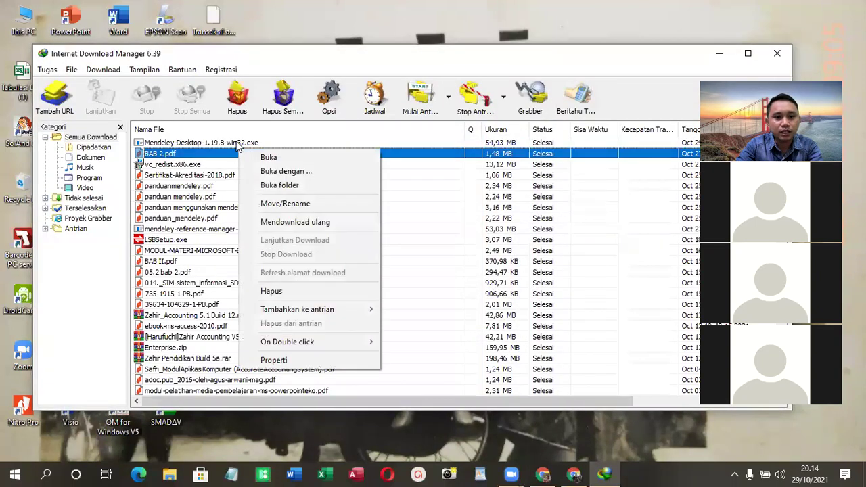
{"action": "right_click", "coordinate": [238, 143]}
{"action": "left_click", "coordinate": [250, 156]}
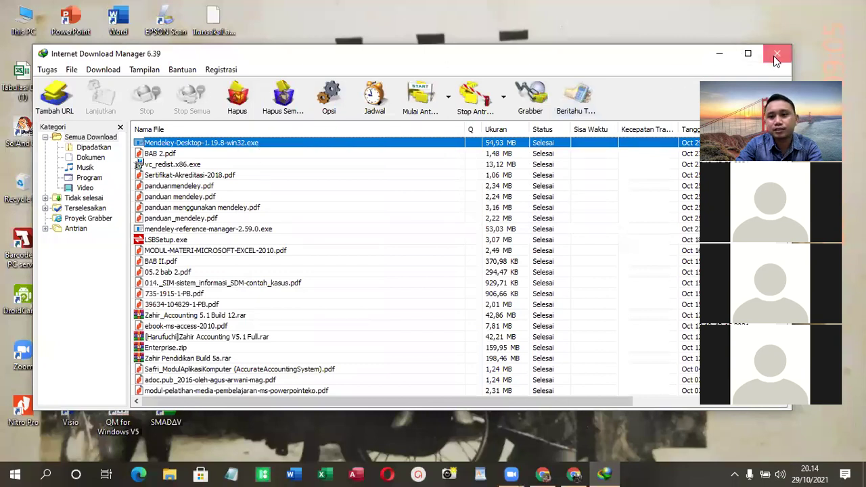
{"action": "left_click", "coordinate": [776, 54]}
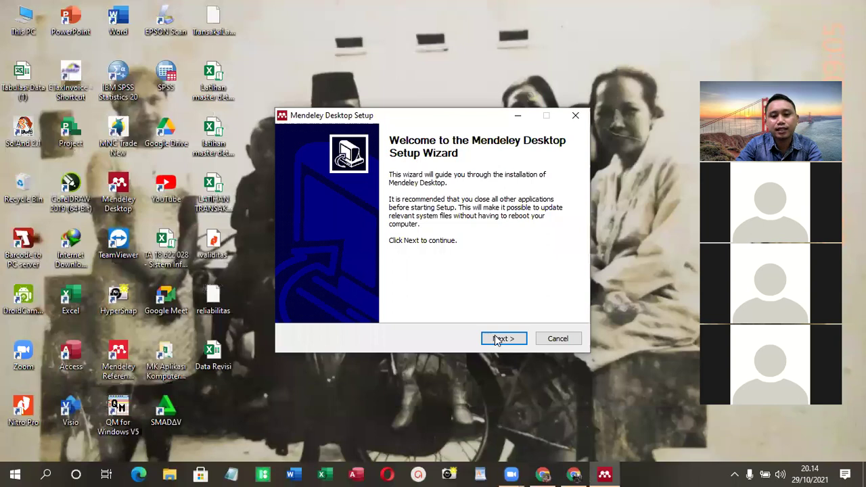
Install Mendeley Desktop 1.19.8 with default settings and finish with Run Mendeley Desktop ticked.
{"action": "left_click", "coordinate": [498, 340]}
{"action": "left_click", "coordinate": [498, 340]}
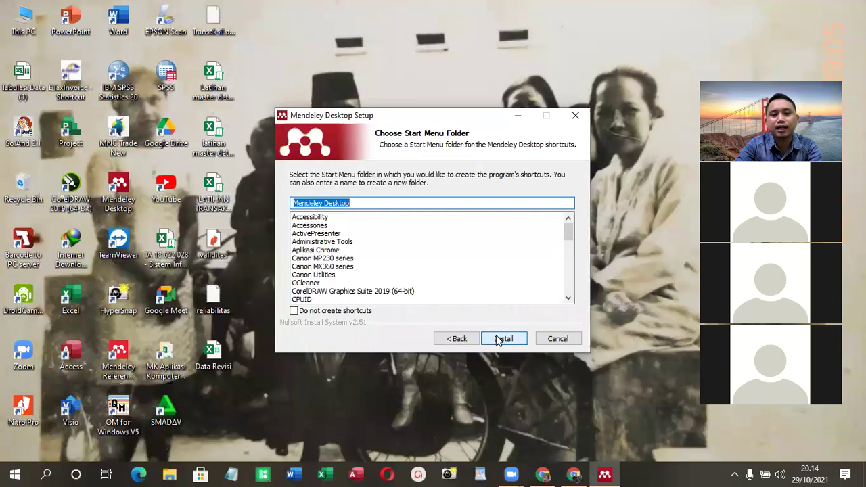
{"action": "left_click", "coordinate": [498, 340]}
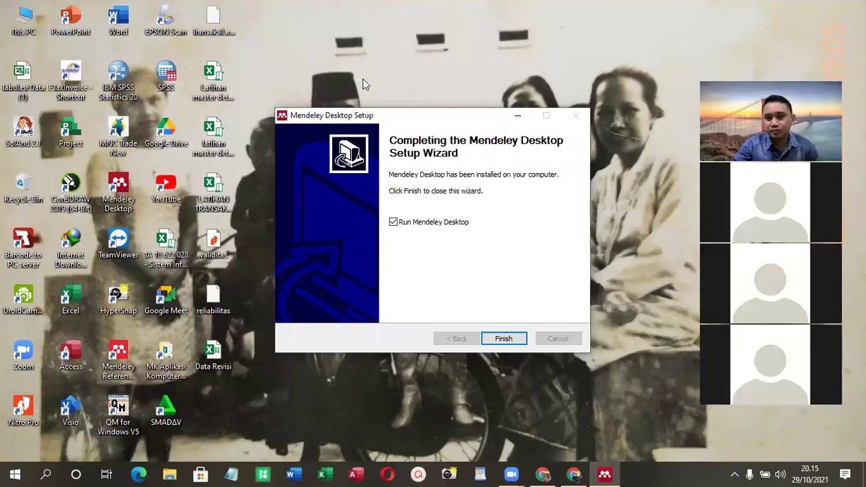
{"action": "left_click_drag", "start_coordinate": [461, 119], "coordinate": [363, 79]}
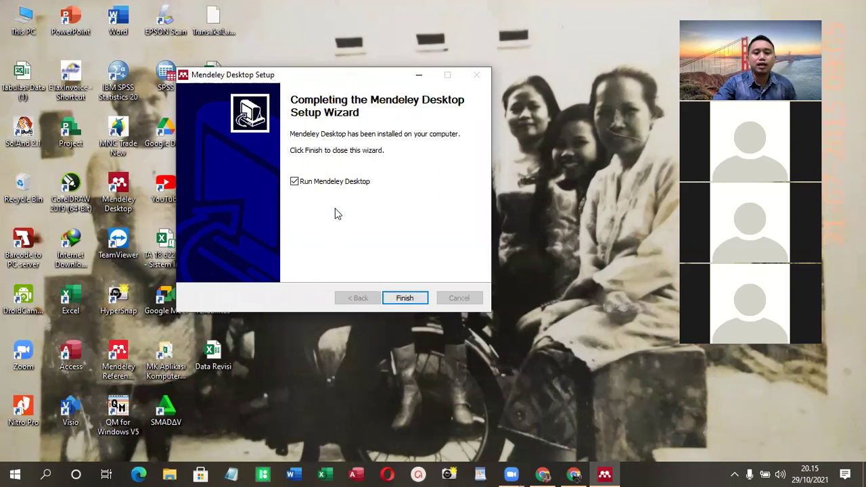
{"action": "left_click", "coordinate": [404, 303]}
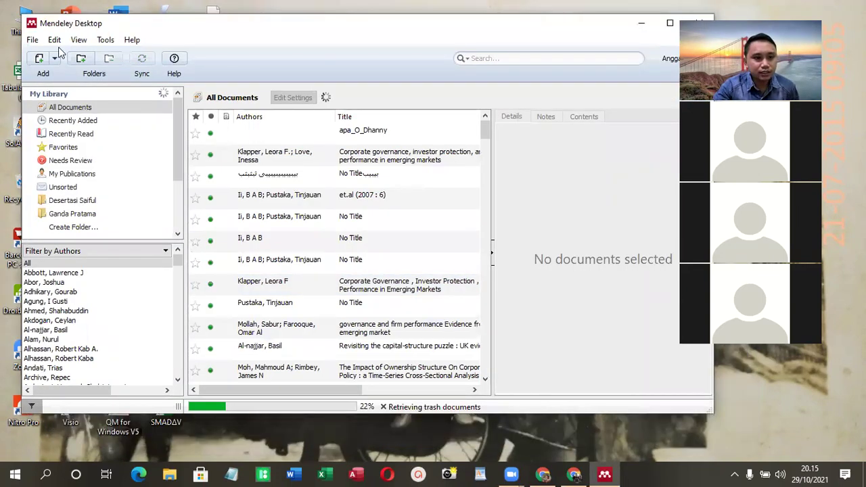
Sign out of Mendeley Desktop using File > Sign Out.
{"action": "left_click", "coordinate": [36, 41]}
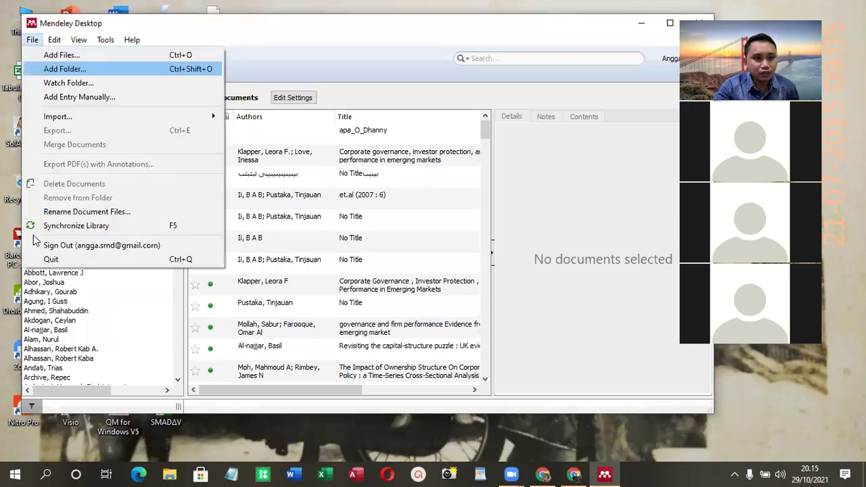
{"action": "left_click", "coordinate": [87, 246]}
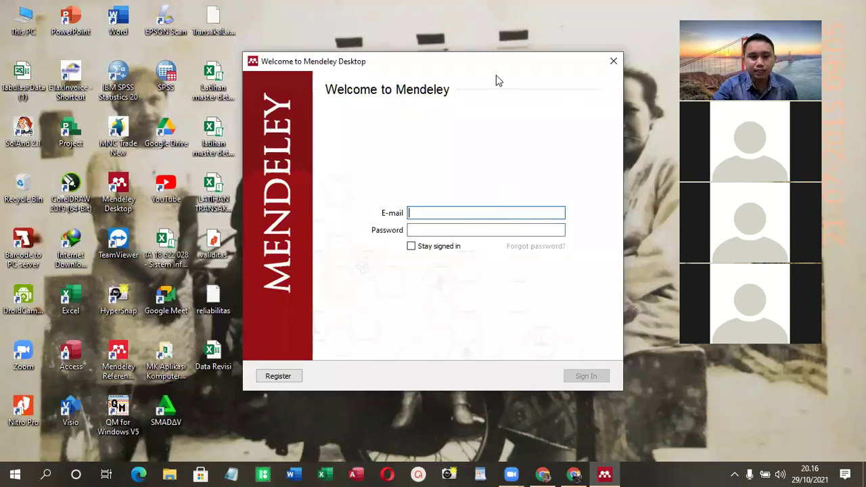
Choose Register in the Welcome to Mendeley window to open the Elsevier sign-up page in Chrome.
{"action": "left_click", "coordinate": [293, 377]}
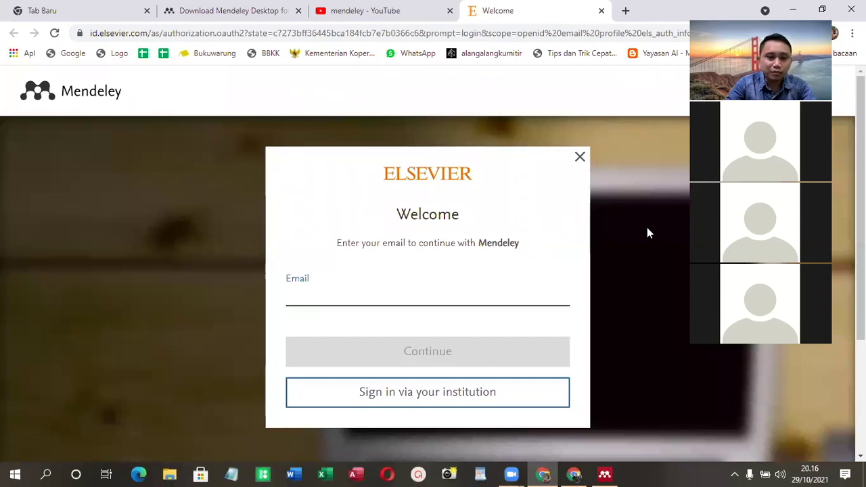
Leave the Elsevier email field empty and return to the YouTube 'mendeley' results tab.
{"action": "left_click", "coordinate": [331, 289]}
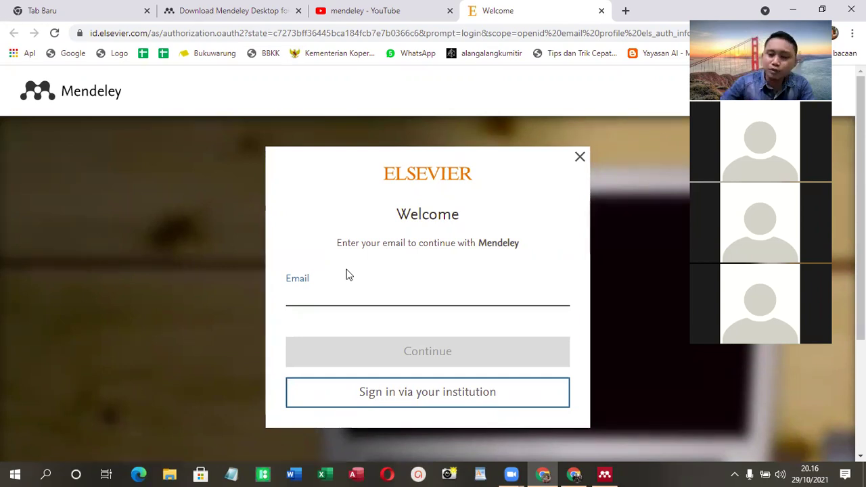
{"action": "left_click", "coordinate": [348, 274]}
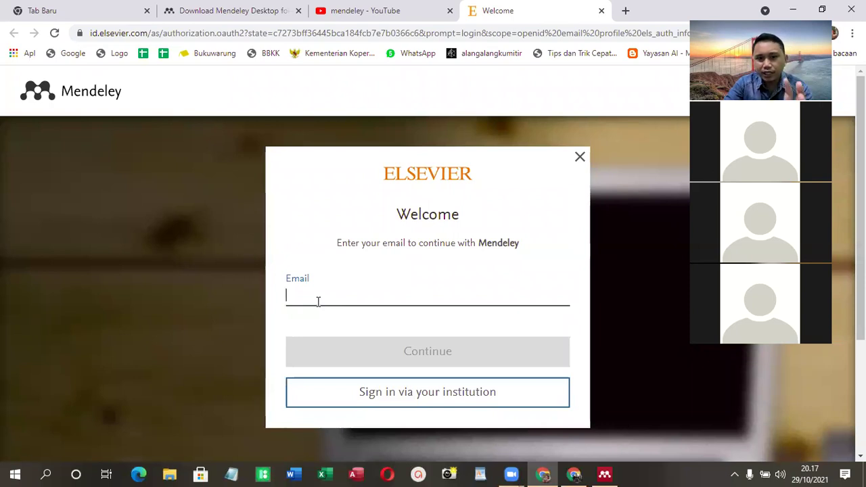
{"action": "left_click", "coordinate": [383, 10]}
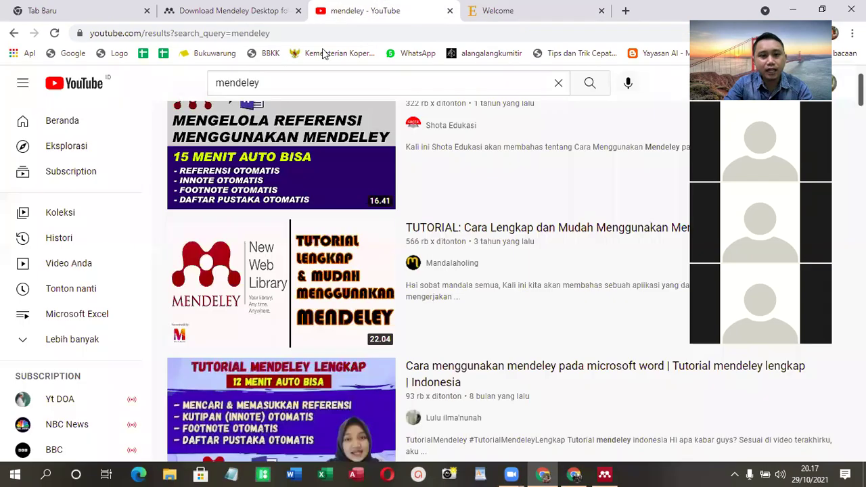
Search YouTube for 'cara registrasi mendeley'.
{"action": "left_click", "coordinate": [306, 83]}
{"action": "type", "text": "cara b"}
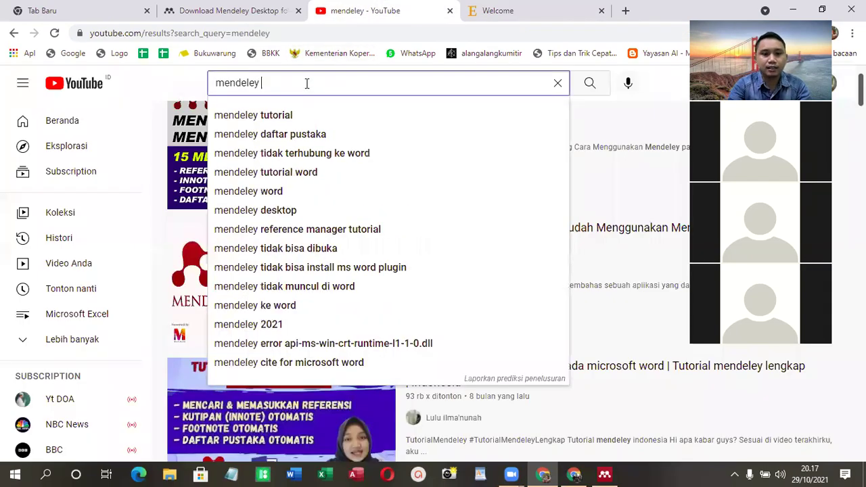
{"action": "type", "text": "uat"}
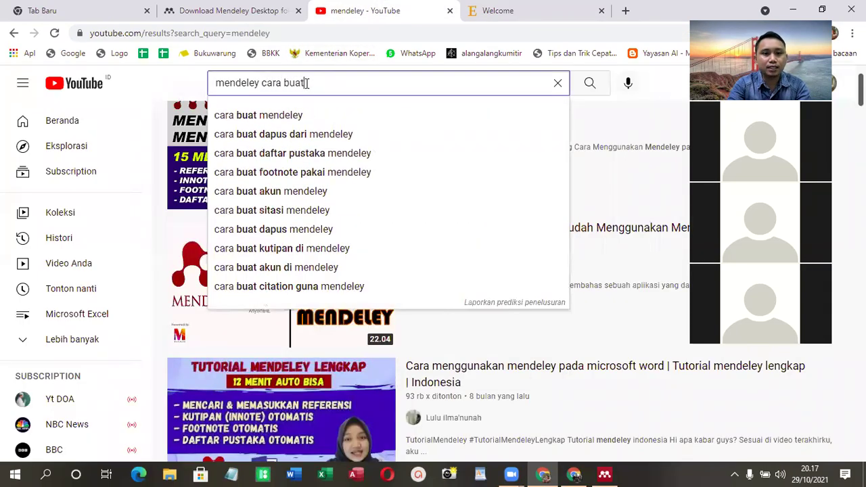
{"action": "key", "text": "BackSpace"}
{"action": "key", "text": "BackSpace"}
{"action": "key", "text": "BackSpace"}
{"action": "key", "text": "BackSpace"}
{"action": "type", "text": "registr"}
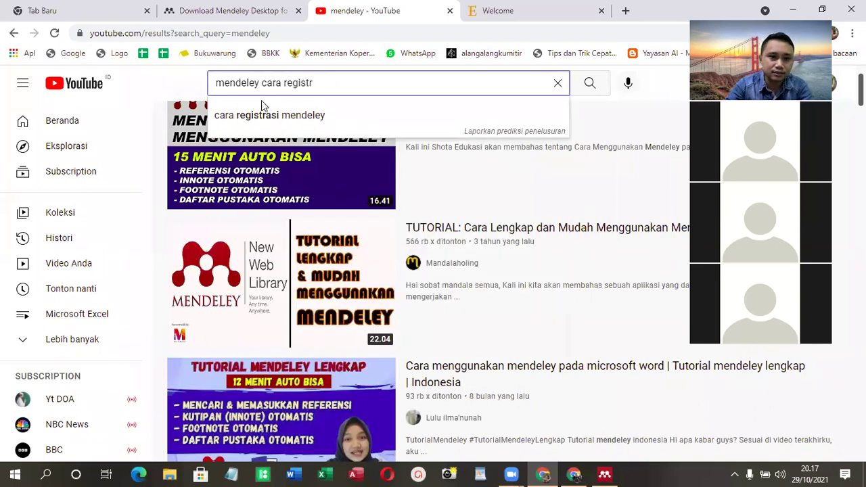
{"action": "left_click", "coordinate": [248, 116]}
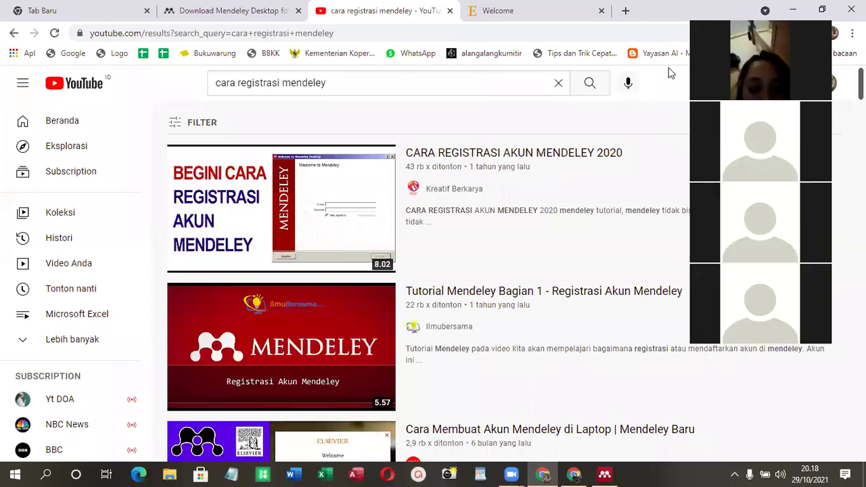
Browse the registration tutorial results, then switch back to the Elsevier Welcome tab.
{"action": "mouse_move", "coordinate": [347, 148]}
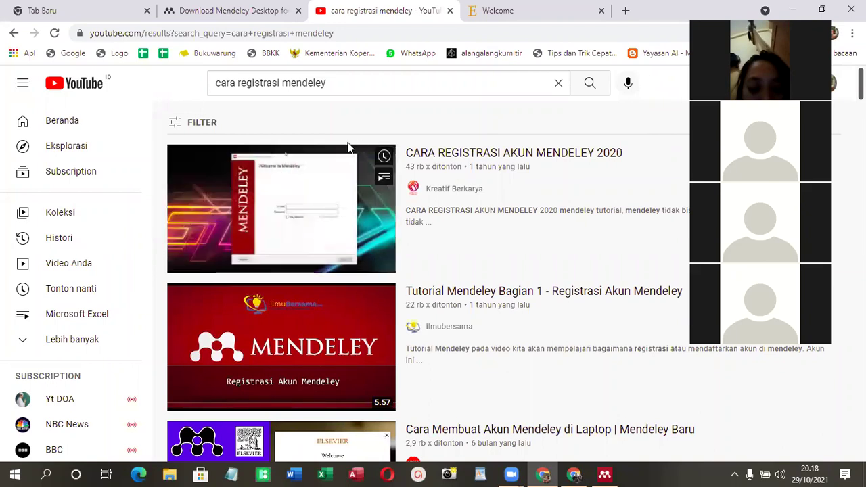
{"action": "scroll", "coordinate": [199, 412], "scroll_direction": "down", "scroll_amount": 1}
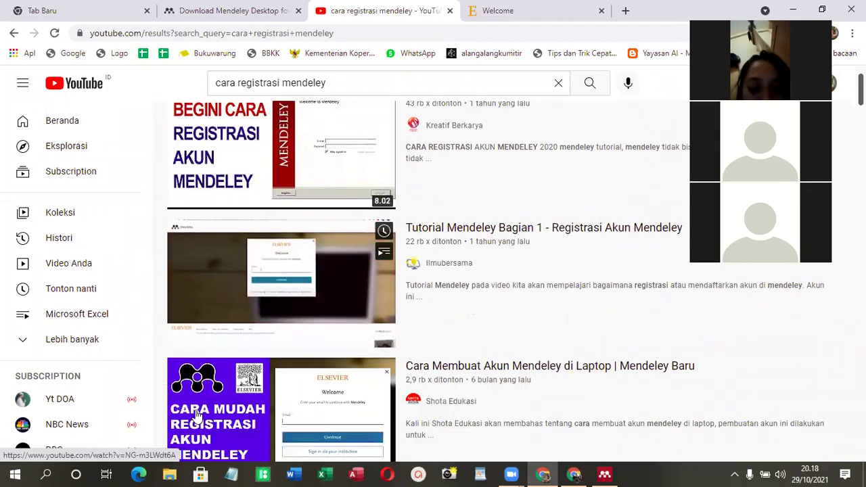
{"action": "mouse_move", "coordinate": [197, 416]}
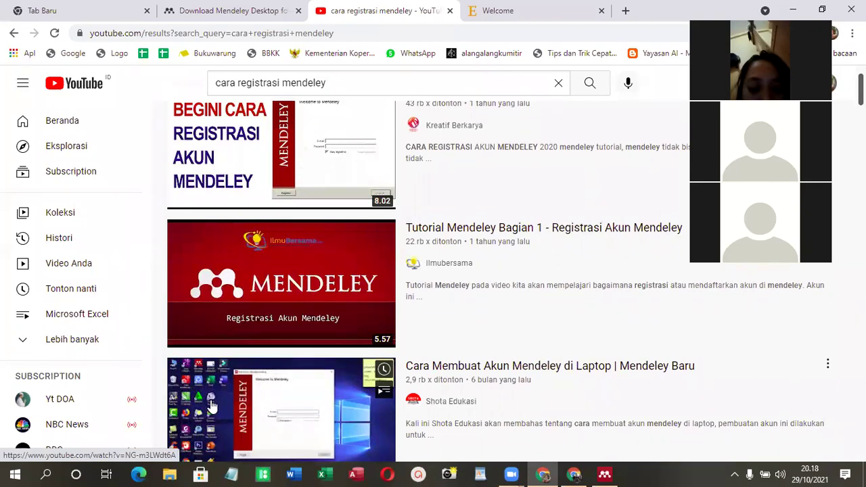
{"action": "scroll", "coordinate": [337, 352], "scroll_direction": "up", "scroll_amount": 1}
{"action": "mouse_move", "coordinate": [352, 184]}
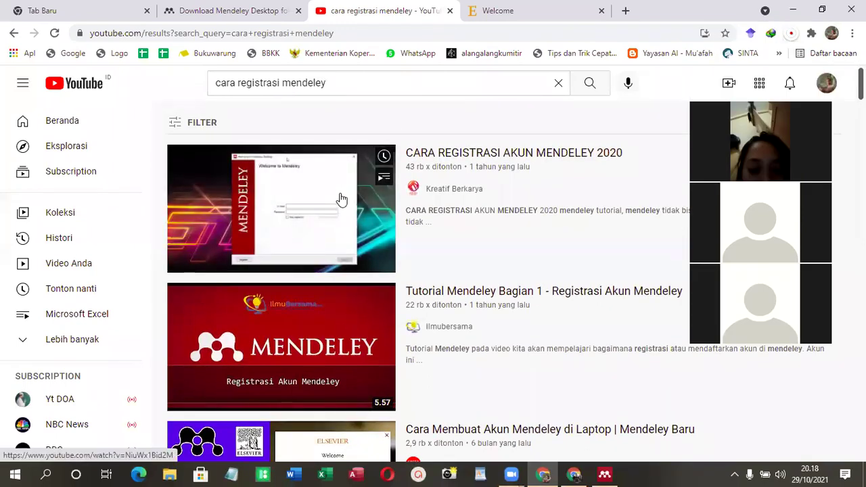
{"action": "mouse_move", "coordinate": [232, 339]}
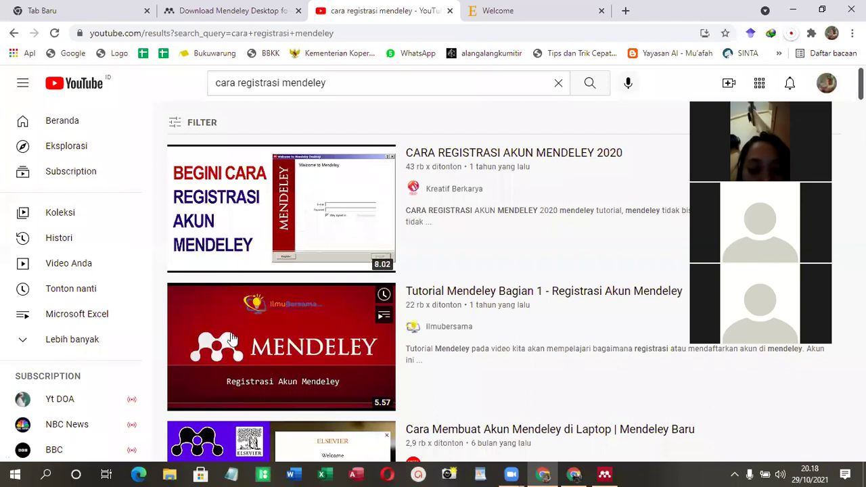
{"action": "scroll", "coordinate": [231, 338], "scroll_direction": "down", "scroll_amount": 3}
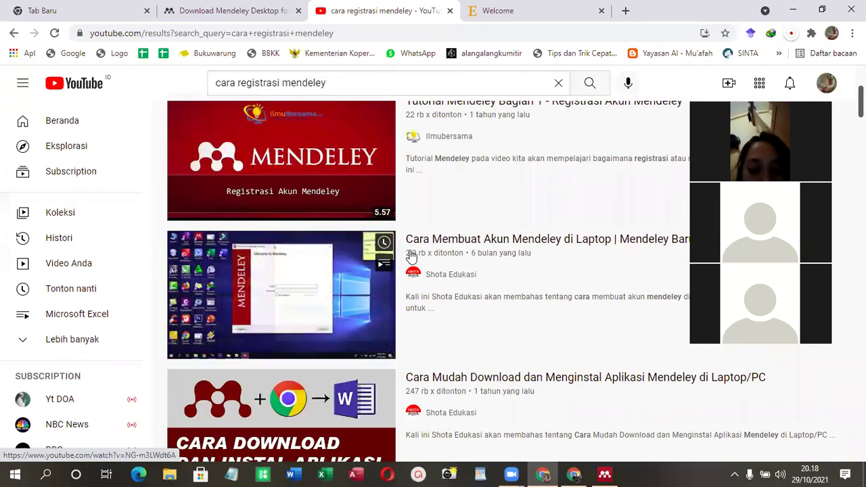
{"action": "mouse_move", "coordinate": [636, 205]}
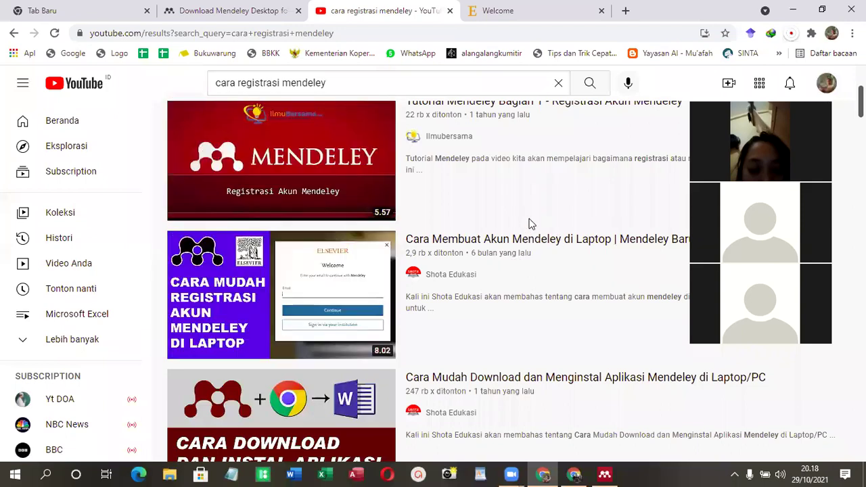
{"action": "scroll", "coordinate": [350, 270], "scroll_direction": "up", "scroll_amount": 3}
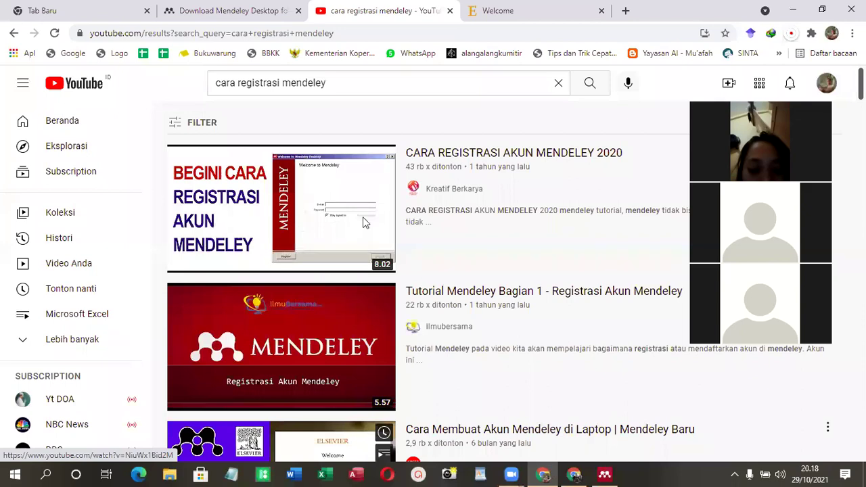
{"action": "key", "text": "ctrl+Tab"}
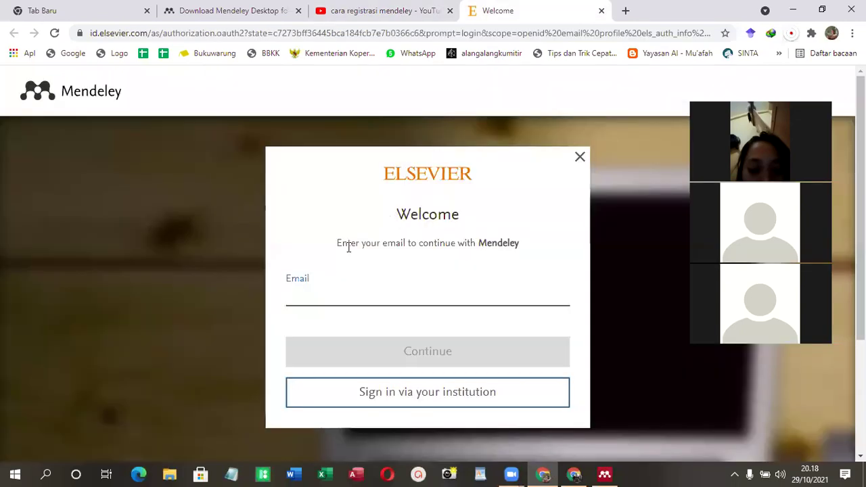
Search the web for 'temp mail' in a new tab and open the Temp Mail site.
{"action": "left_click", "coordinate": [622, 10]}
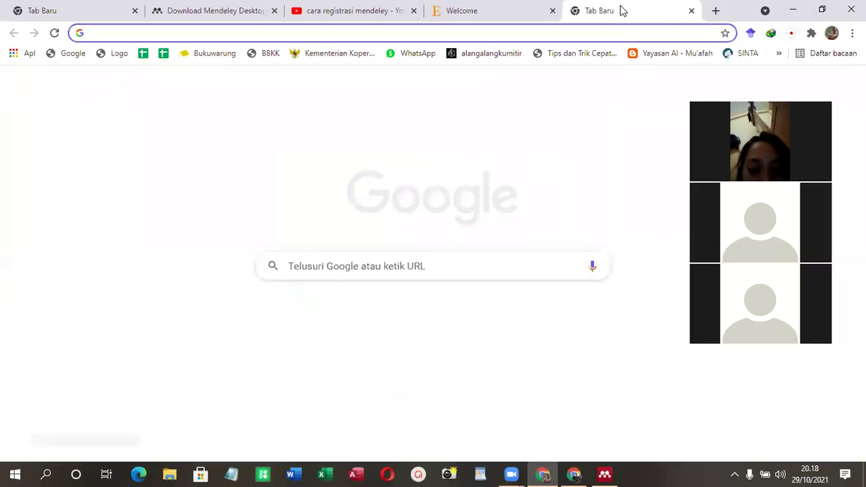
{"action": "type", "text": "temp ma"}
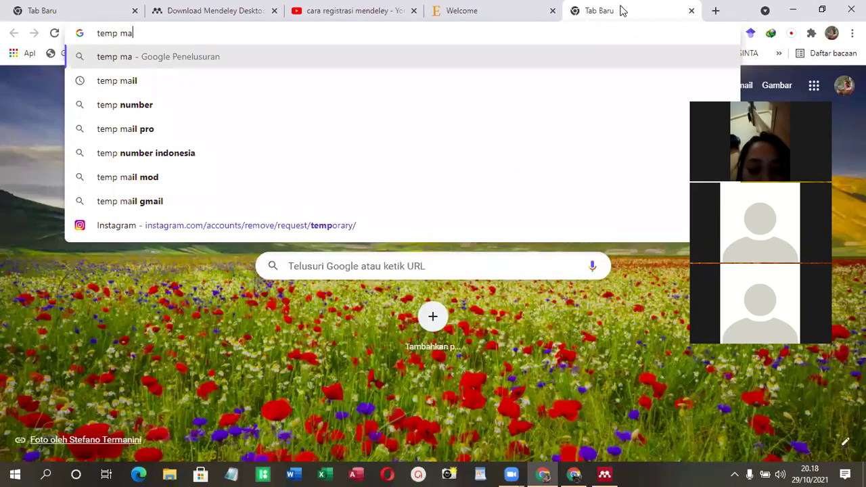
{"action": "type", "text": "il"}
{"action": "key", "text": "Return"}
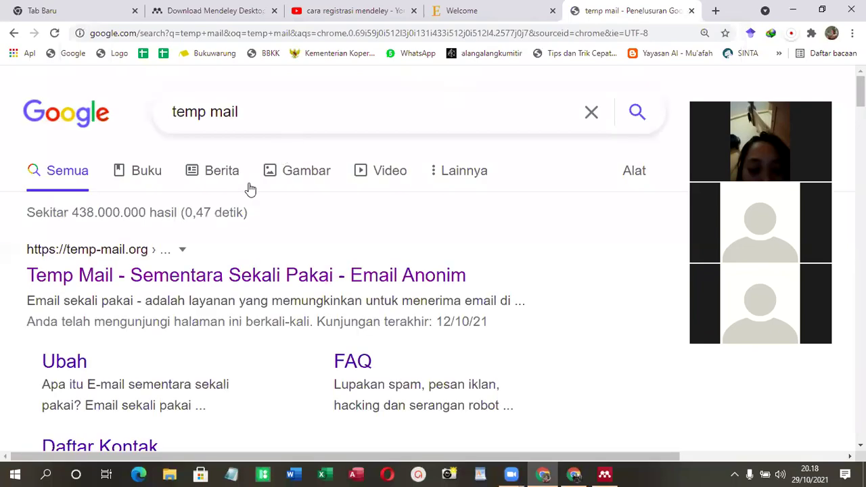
{"action": "scroll", "coordinate": [242, 195], "scroll_direction": "down", "scroll_amount": 1}
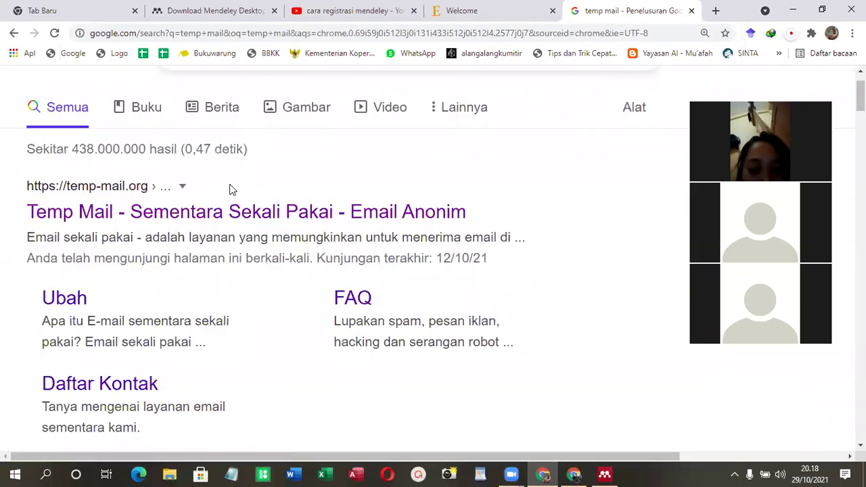
{"action": "left_click", "coordinate": [114, 222]}
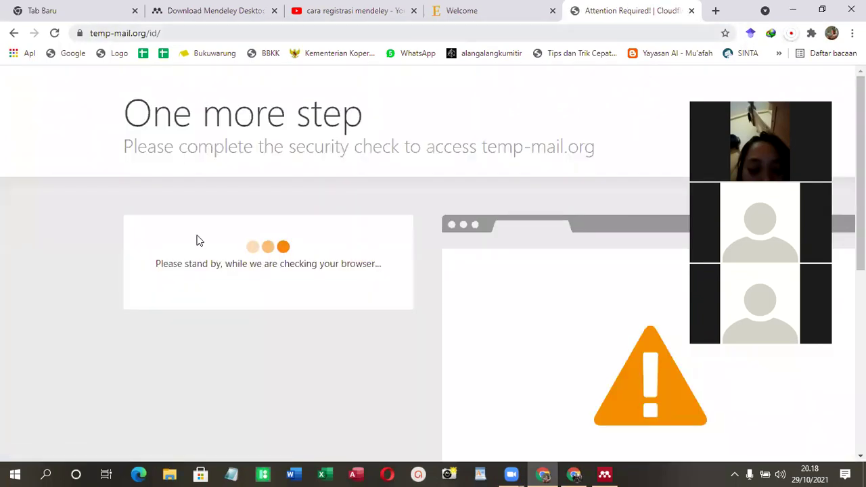
Solve the boat hCaptcha, copy the temporary address, and go back to the Elsevier sign-in page.
{"action": "scroll", "coordinate": [257, 196], "scroll_direction": "down", "scroll_amount": 2}
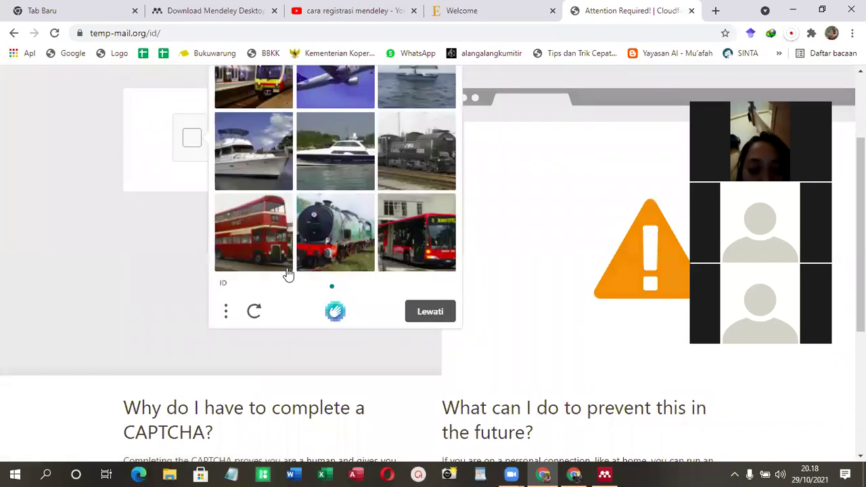
{"action": "scroll", "coordinate": [286, 267], "scroll_direction": "up", "scroll_amount": 2}
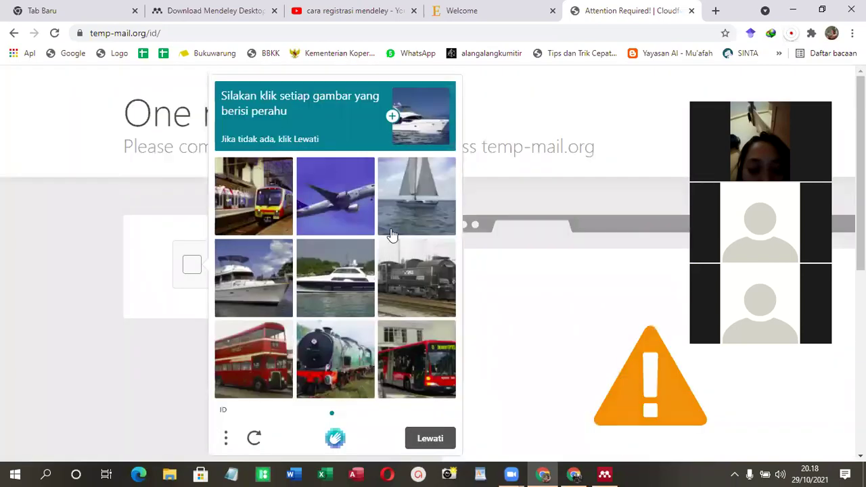
{"action": "left_click", "coordinate": [338, 280]}
{"action": "left_click", "coordinate": [440, 212]}
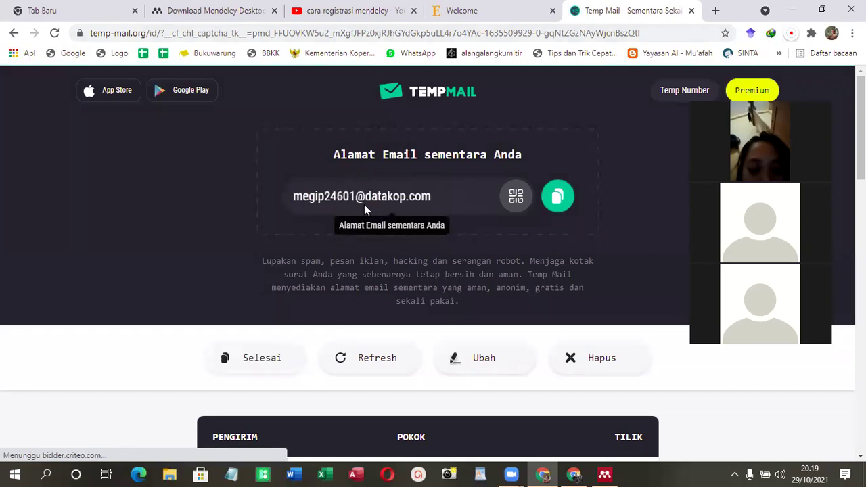
{"action": "left_click", "coordinate": [557, 196]}
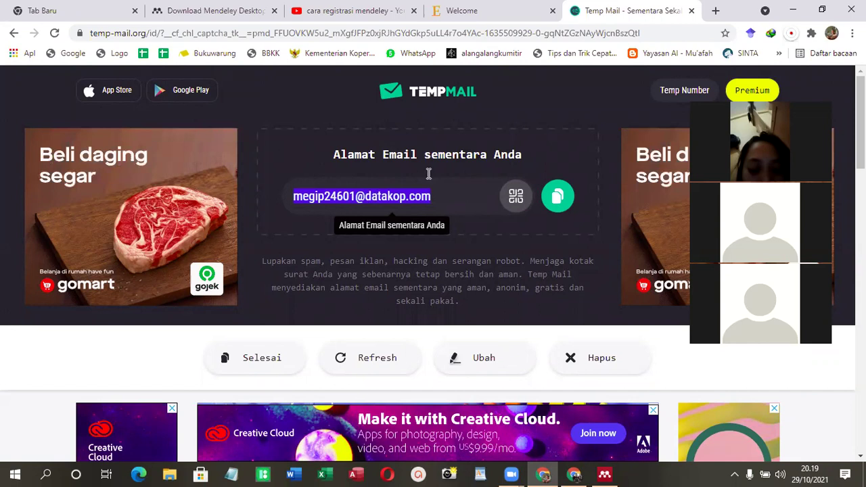
{"action": "left_click", "coordinate": [484, 15]}
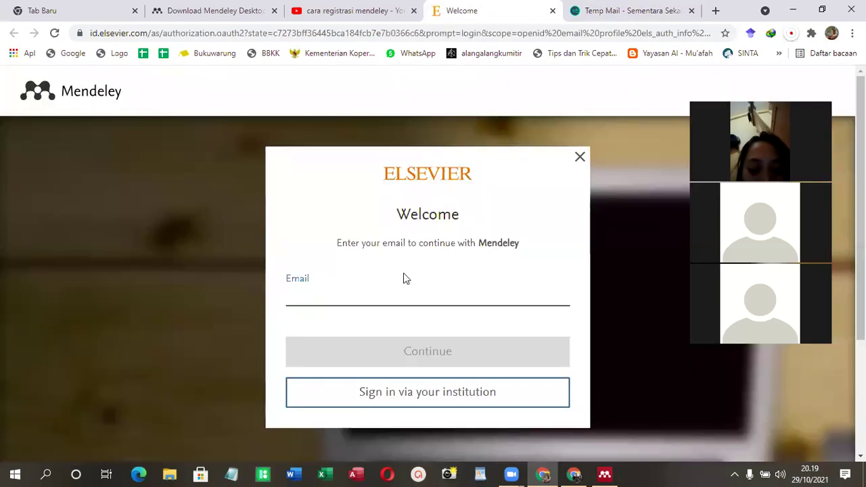
Enter the temporary e-mail, continue, and fill in the given and family name fields.
{"action": "key", "text": "ctrl+v"}
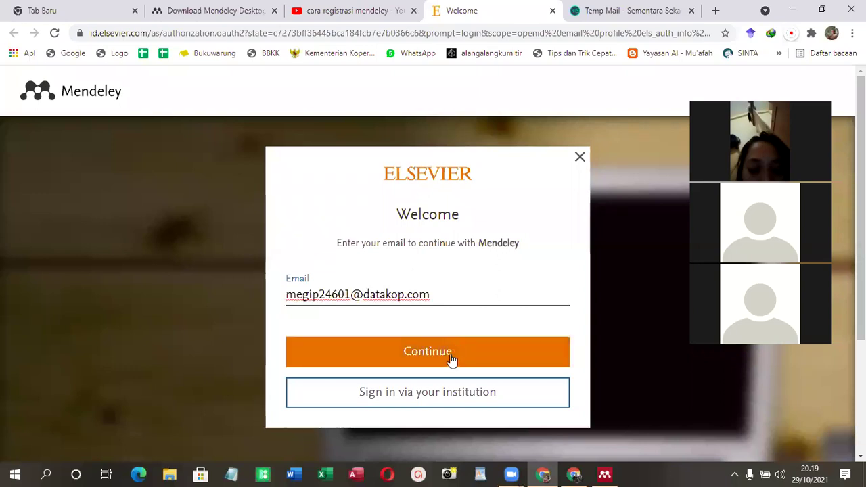
{"action": "left_click", "coordinate": [451, 357]}
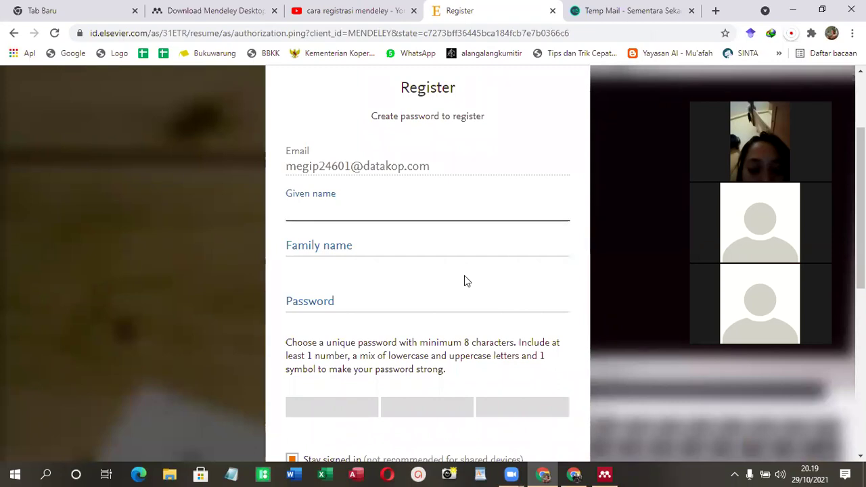
{"action": "type", "text": "Udin"}
{"action": "key", "text": "Tab"}
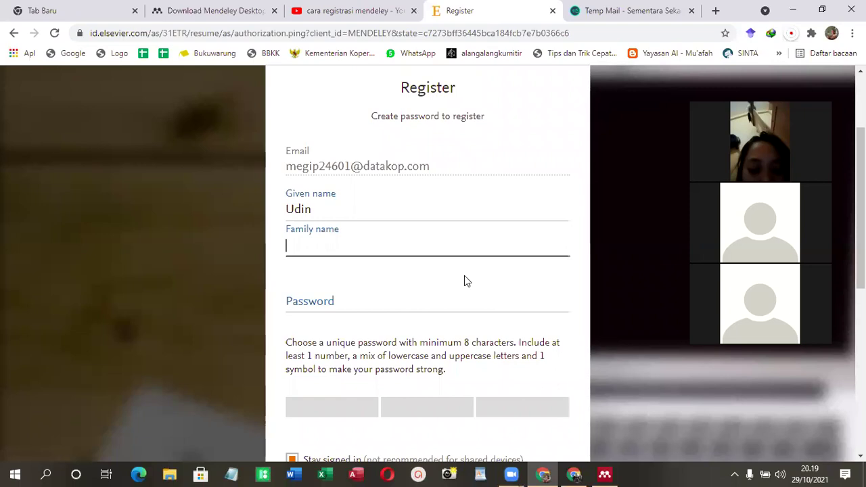
{"action": "type", "text": "Banjar"}
{"action": "key", "text": "Tab"}
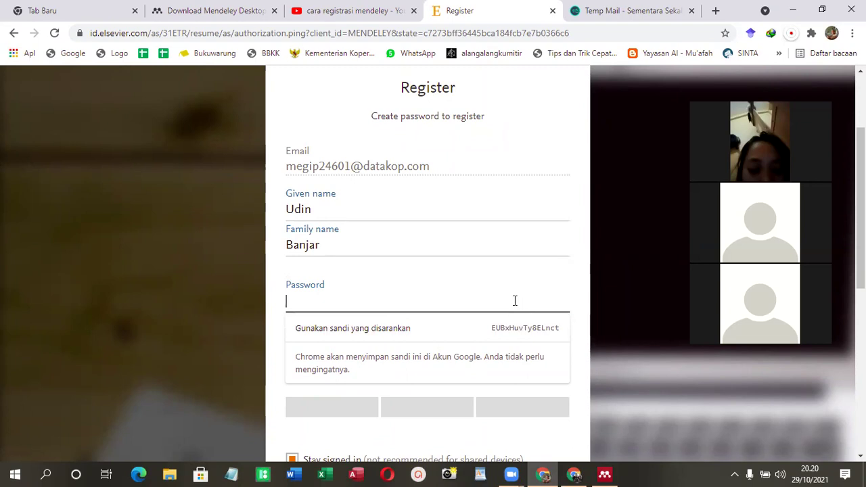
Set the account password, submit the registration, and save the password in Chrome.
{"action": "type", "text": "••••••••"}
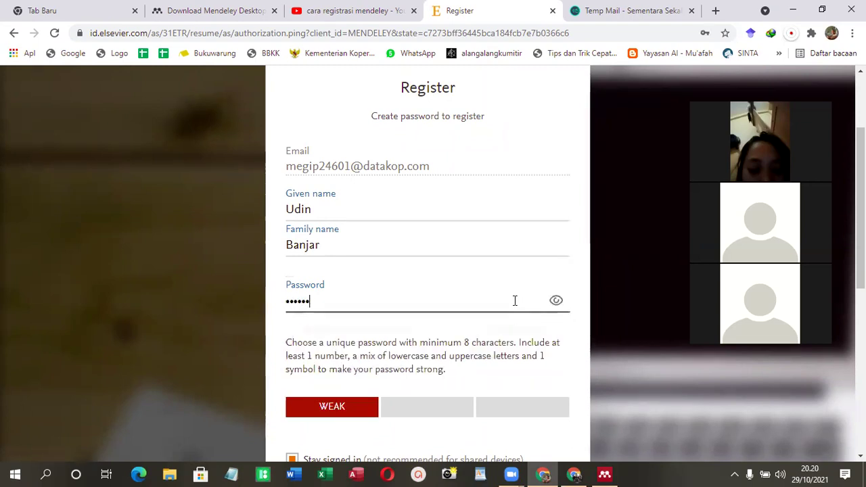
{"action": "type", "text": "••"}
{"action": "left_click", "coordinate": [556, 300]}
{"action": "left_click", "coordinate": [515, 302]}
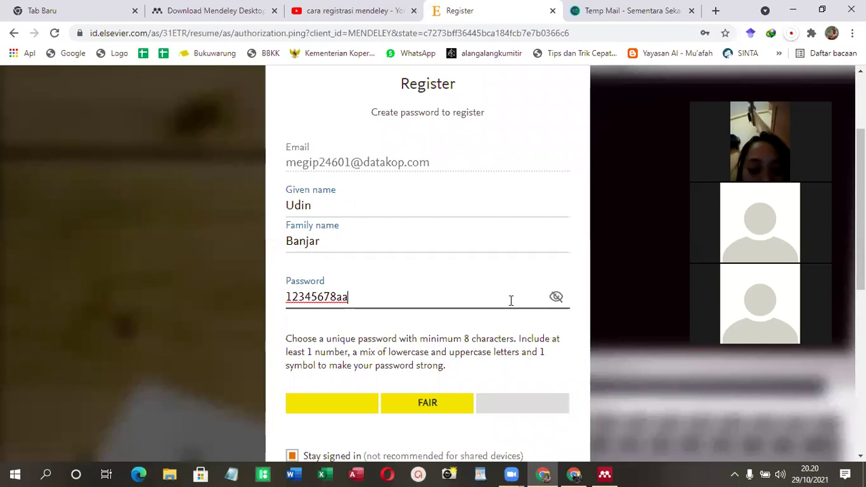
{"action": "scroll", "coordinate": [511, 299], "scroll_direction": "down", "scroll_amount": 3}
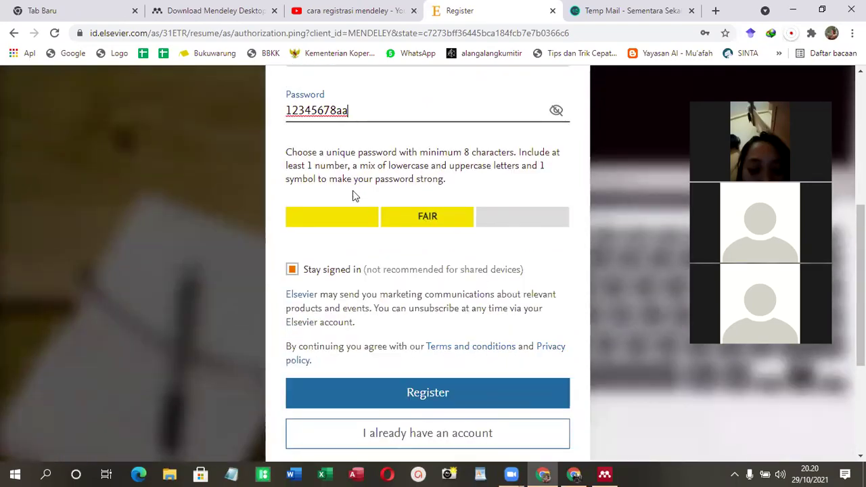
{"action": "scroll", "coordinate": [351, 217], "scroll_direction": "up", "scroll_amount": 2}
{"action": "scroll", "coordinate": [304, 265], "scroll_direction": "down", "scroll_amount": 3}
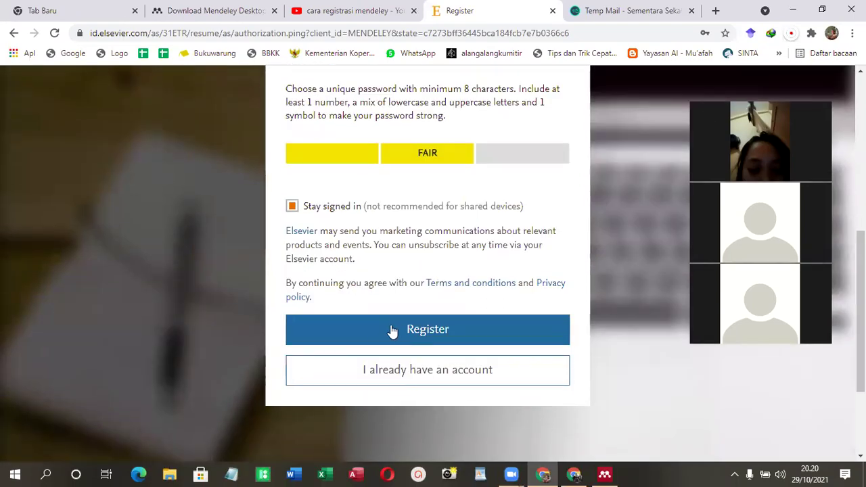
{"action": "left_click", "coordinate": [395, 329]}
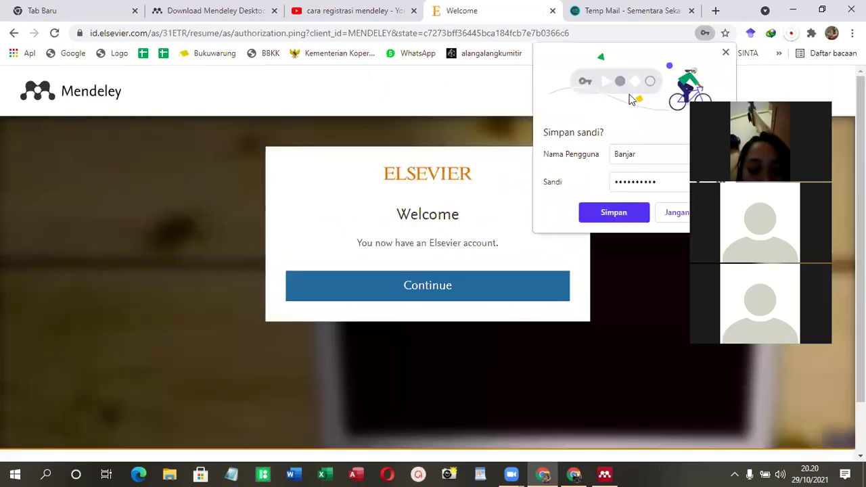
{"action": "left_click", "coordinate": [614, 49]}
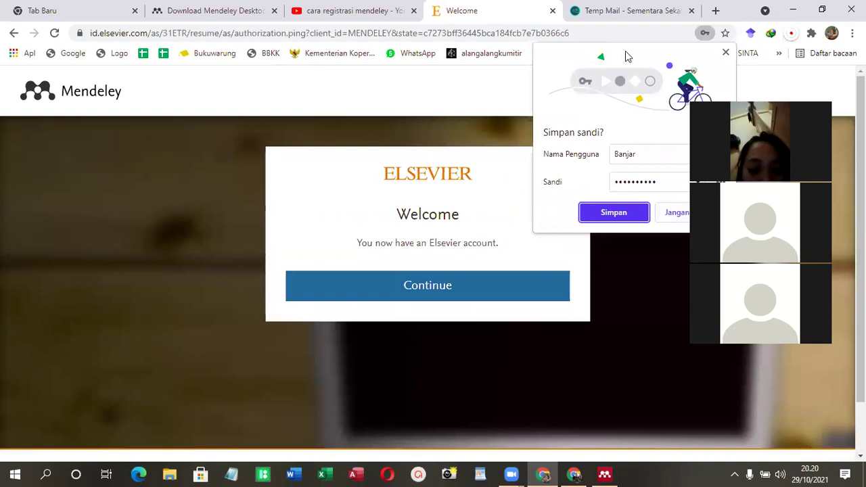
{"action": "left_click", "coordinate": [633, 213]}
Continue into Mendeley and open the Welcome to Elsevier message in the Temp Mail inbox.
{"action": "left_click", "coordinate": [450, 300]}
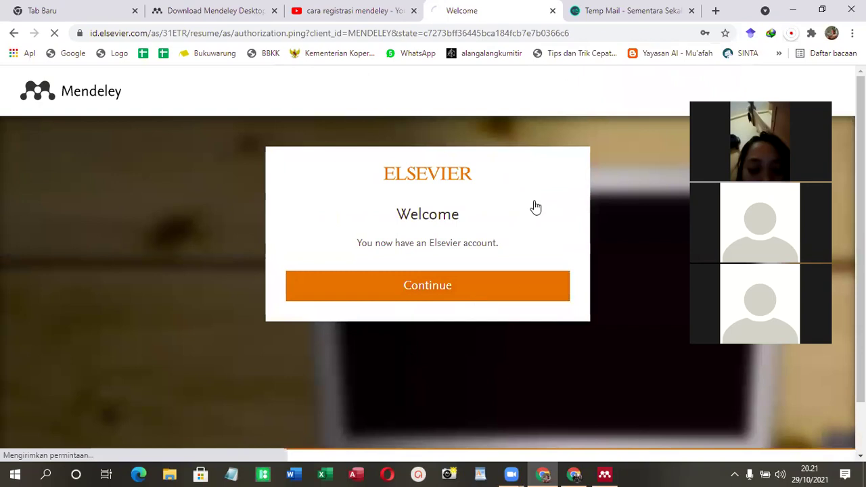
{"action": "left_click", "coordinate": [618, 12]}
{"action": "scroll", "coordinate": [419, 176], "scroll_direction": "down", "scroll_amount": 2}
{"action": "scroll", "coordinate": [426, 172], "scroll_direction": "down", "scroll_amount": 5}
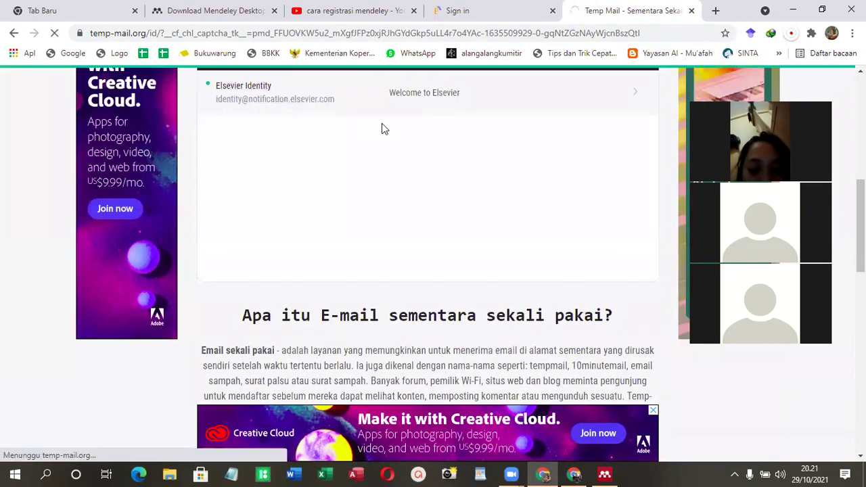
{"action": "left_click", "coordinate": [246, 101]}
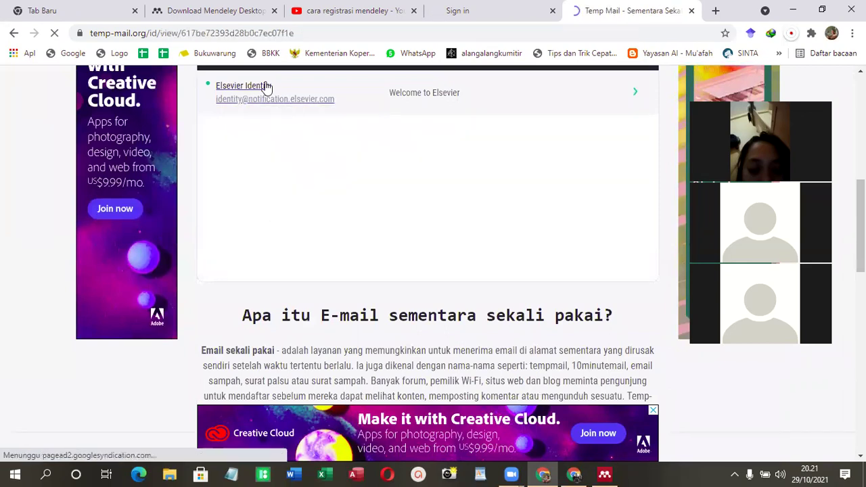
Look over the message and the ELSEVIER logo's image options, then return to the Mendeley search page.
{"action": "scroll", "coordinate": [380, 251], "scroll_direction": "down", "scroll_amount": 7}
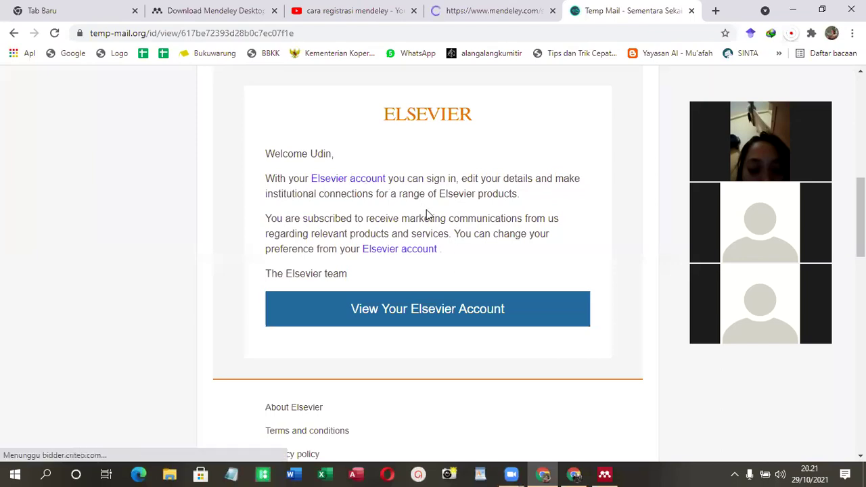
{"action": "scroll", "coordinate": [426, 214], "scroll_direction": "up", "scroll_amount": 1}
{"action": "scroll", "coordinate": [493, 196], "scroll_direction": "up", "scroll_amount": 3}
{"action": "scroll", "coordinate": [554, 166], "scroll_direction": "down", "scroll_amount": 3}
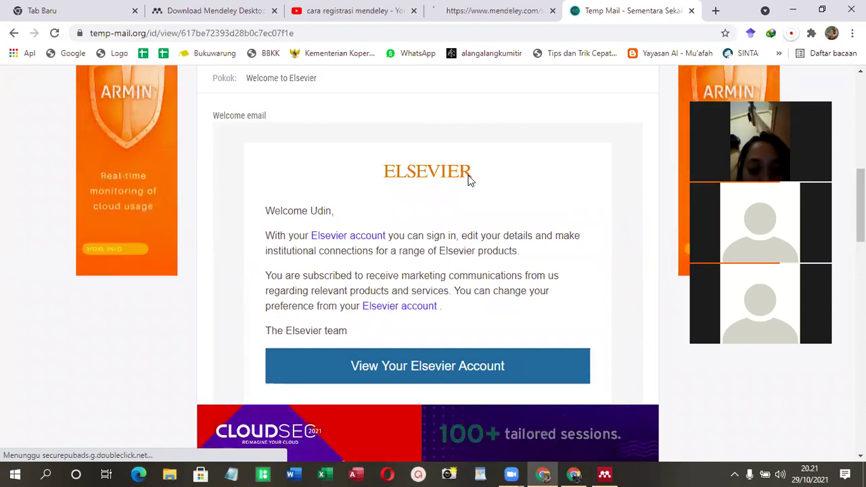
{"action": "left_click_drag", "start_coordinate": [470, 180], "coordinate": [406, 180]}
{"action": "right_click", "coordinate": [406, 177]}
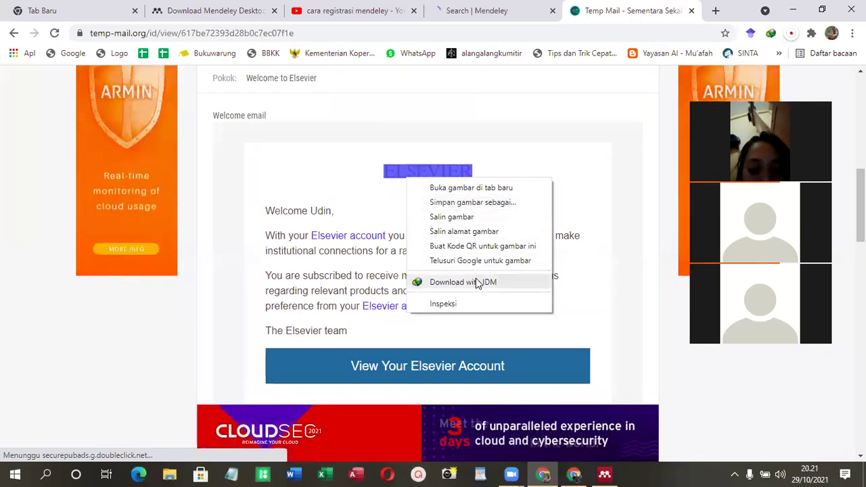
{"action": "left_click", "coordinate": [453, 77]}
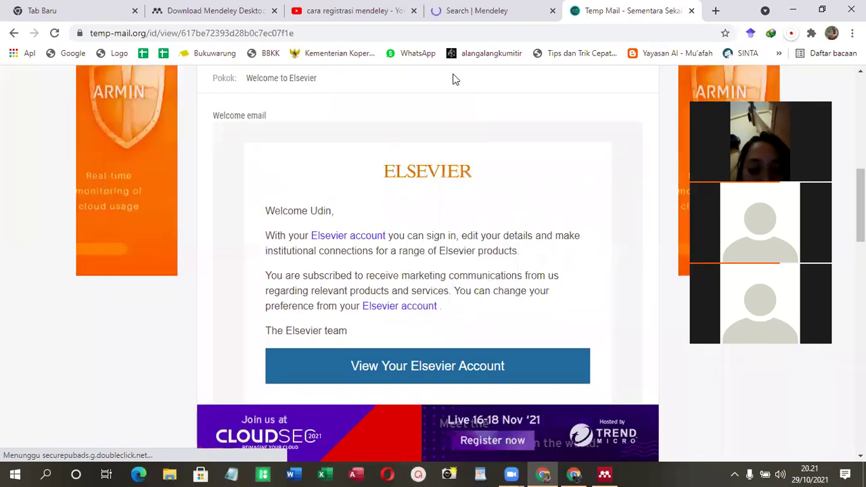
{"action": "left_click", "coordinate": [510, 8]}
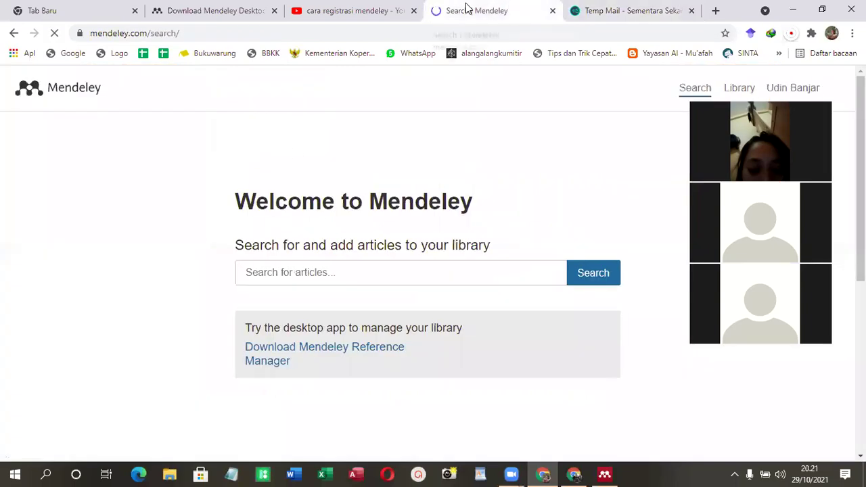
Launch Mendeley Desktop and copy the temporary e-mail address again from Temp Mail.
{"action": "left_click", "coordinate": [606, 474]}
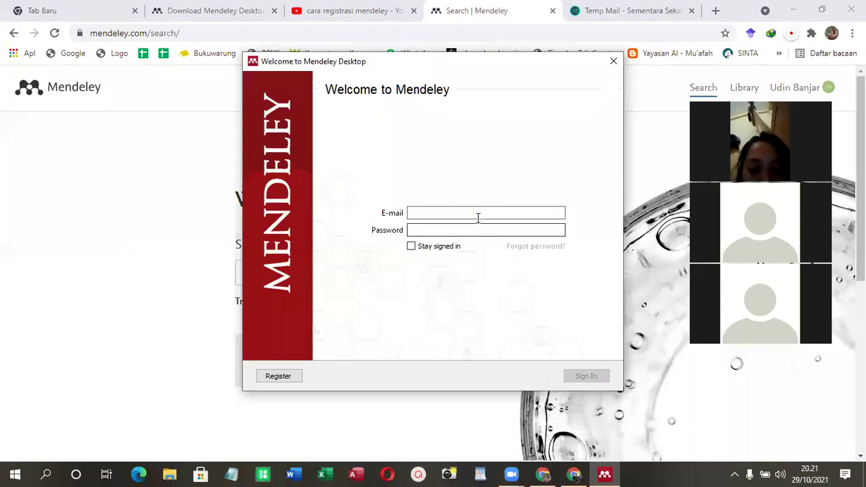
{"action": "left_click", "coordinate": [600, 7]}
{"action": "scroll", "coordinate": [437, 165], "scroll_direction": "up", "scroll_amount": 5}
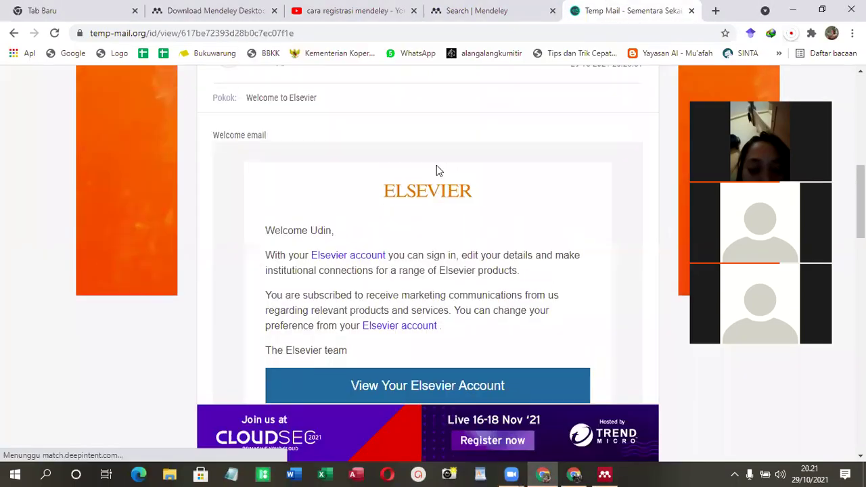
{"action": "scroll", "coordinate": [413, 187], "scroll_direction": "up", "scroll_amount": 3}
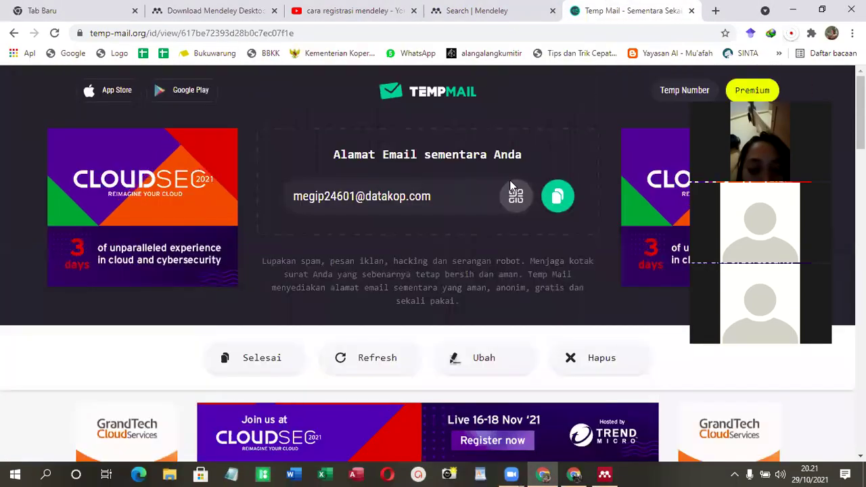
{"action": "left_click", "coordinate": [556, 196]}
{"action": "left_click", "coordinate": [511, 13]}
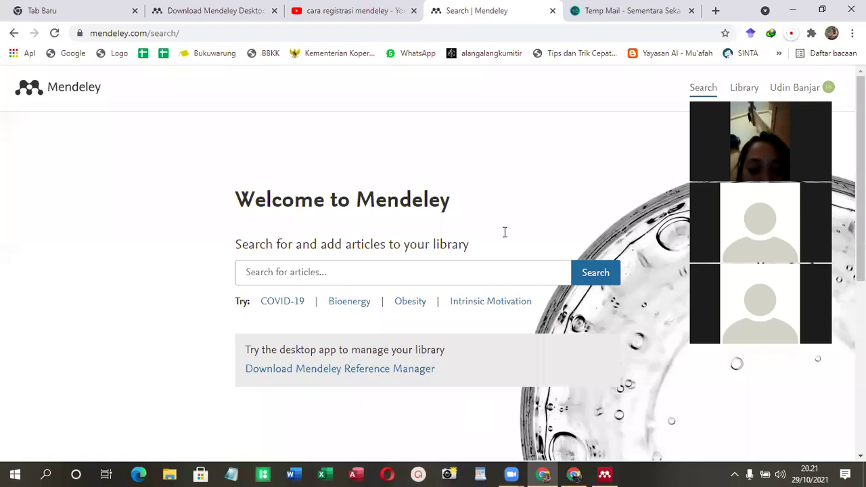
Enter the account password and sign in, retrying until Mendeley Desktop accepts it.
{"action": "type", "text": "•••••••••"}
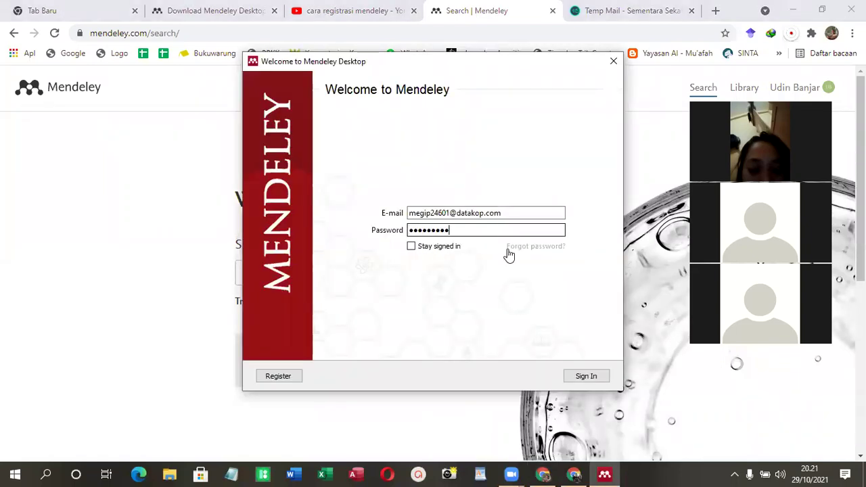
{"action": "left_click", "coordinate": [581, 376]}
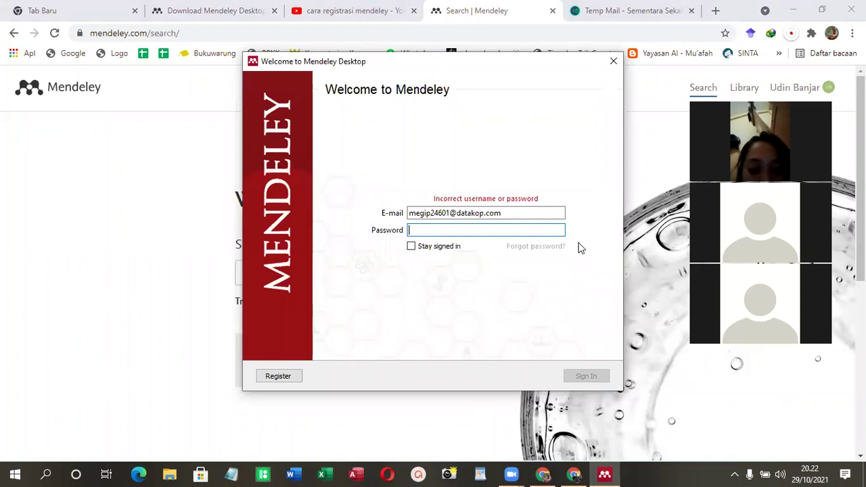
{"action": "type", "text": "•••••••••"}
{"action": "left_click", "coordinate": [596, 381]}
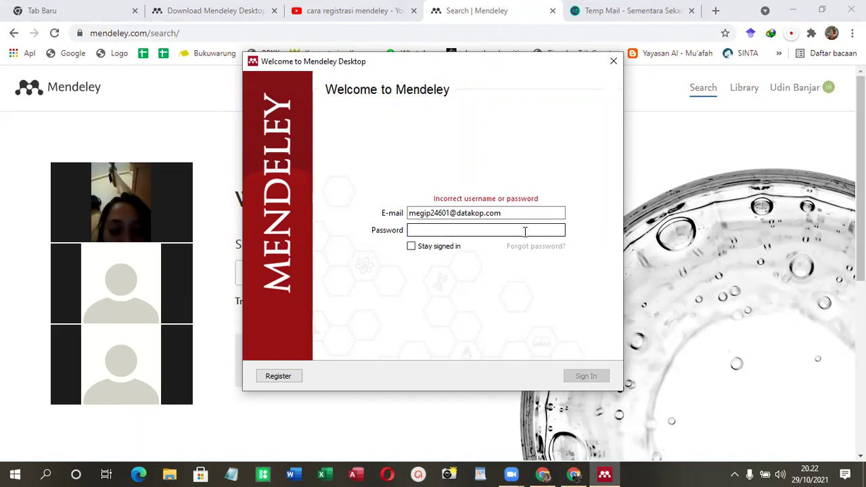
{"action": "type", "text": "••••••••"}
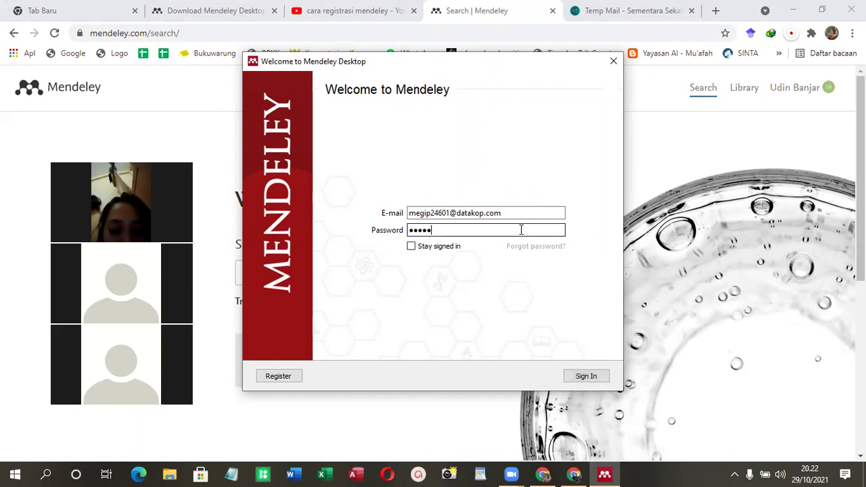
{"action": "type", "text": "•"}
{"action": "left_click", "coordinate": [580, 375]}
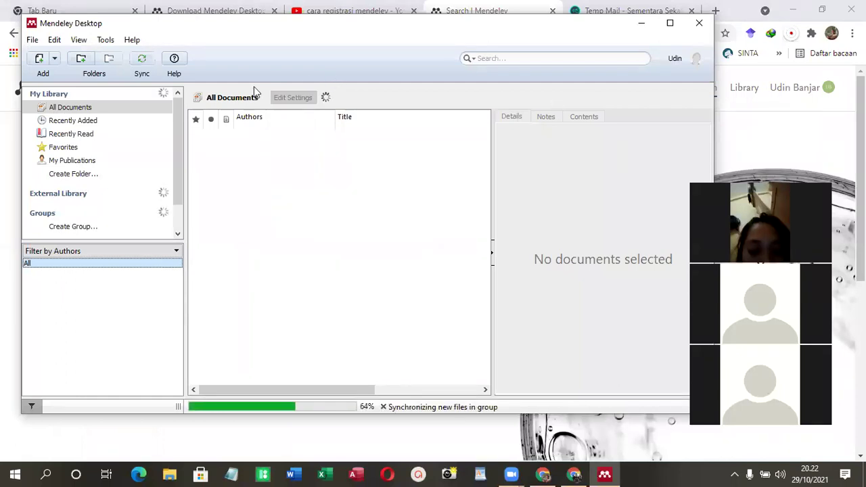
Browse the Tools menu, then sign out via File > Sign Out and close the login window.
{"action": "left_click", "coordinate": [105, 40]}
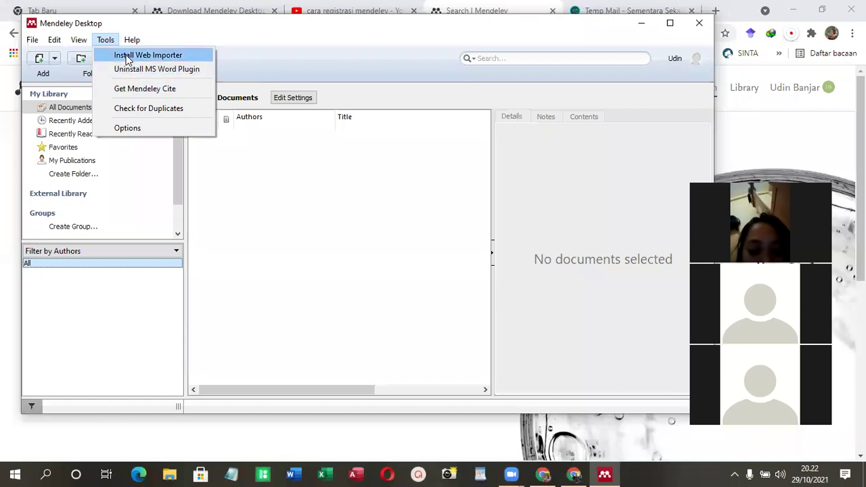
{"action": "left_click", "coordinate": [348, 65]}
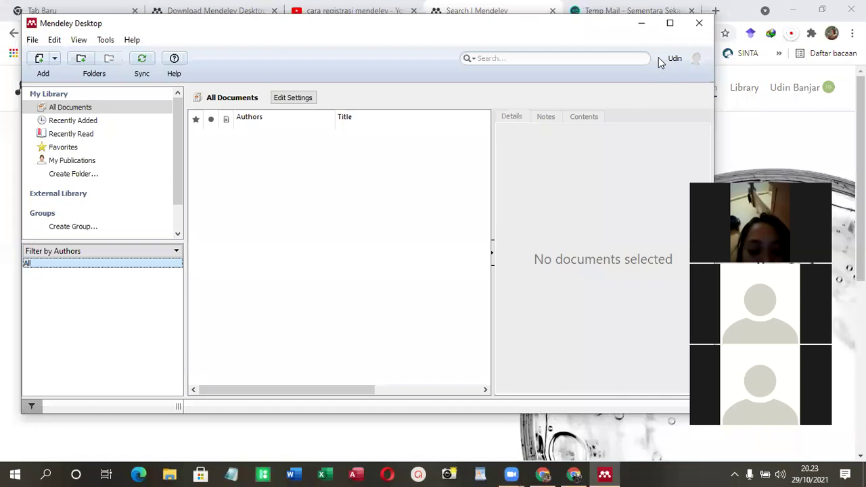
{"action": "left_click", "coordinate": [32, 40]}
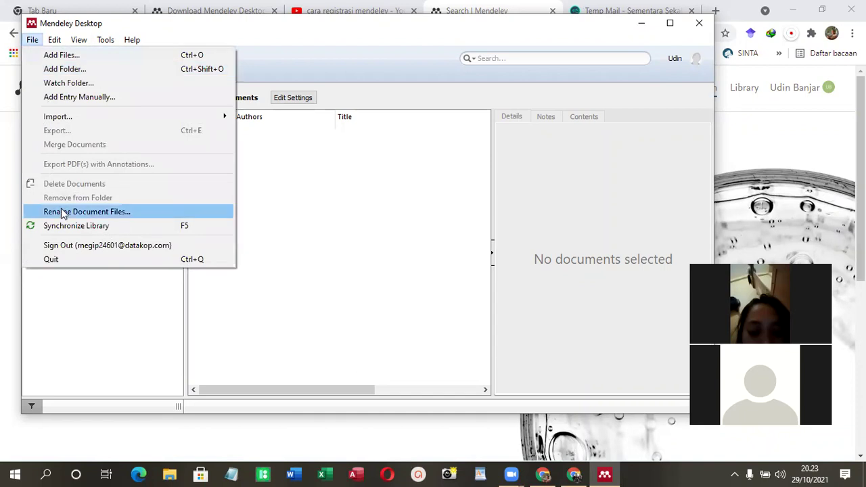
{"action": "left_click", "coordinate": [119, 245]}
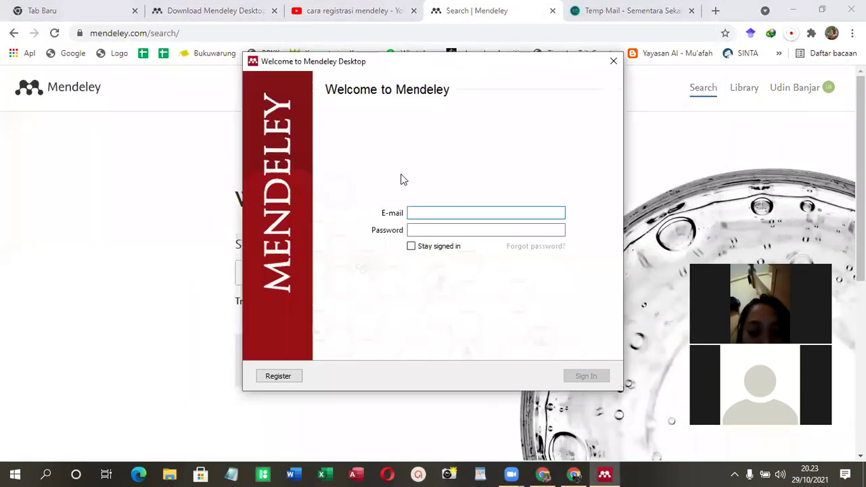
{"action": "left_click", "coordinate": [614, 61]}
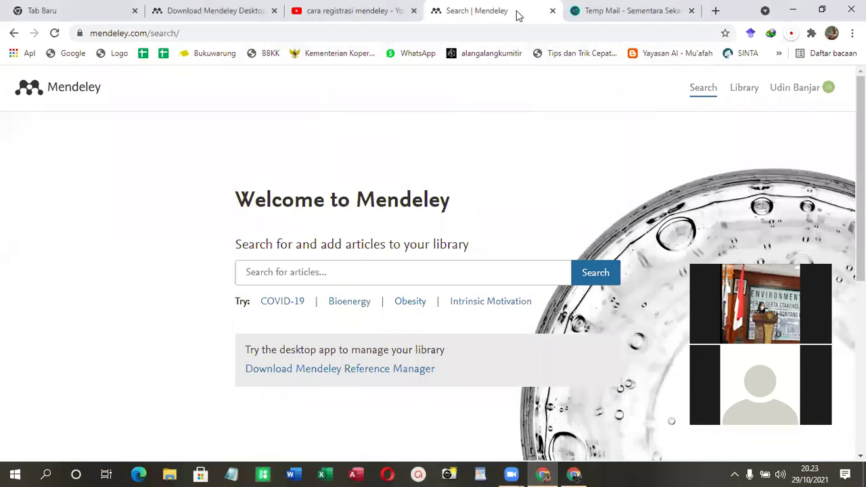
Look through the YouTube Mendeley registration tutorial results, then go back to Temp Mail.
{"action": "left_click", "coordinate": [379, 13]}
{"action": "scroll", "coordinate": [303, 303], "scroll_direction": "down", "scroll_amount": 4}
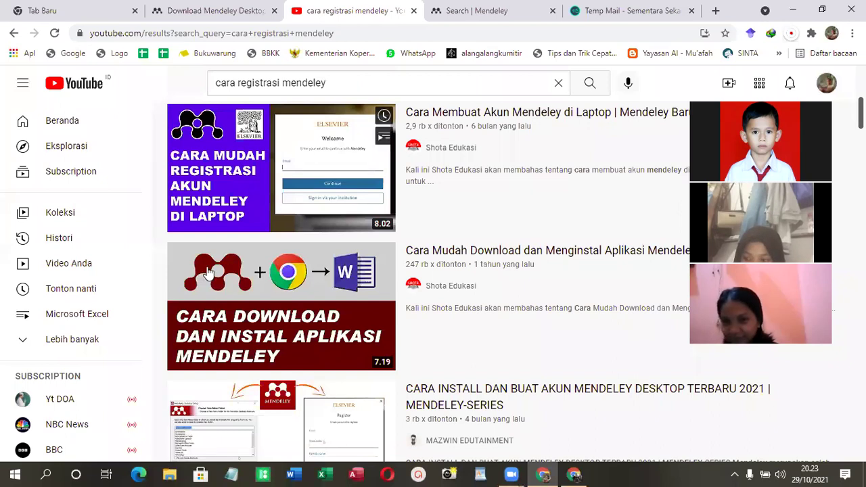
{"action": "mouse_move", "coordinate": [607, 162]}
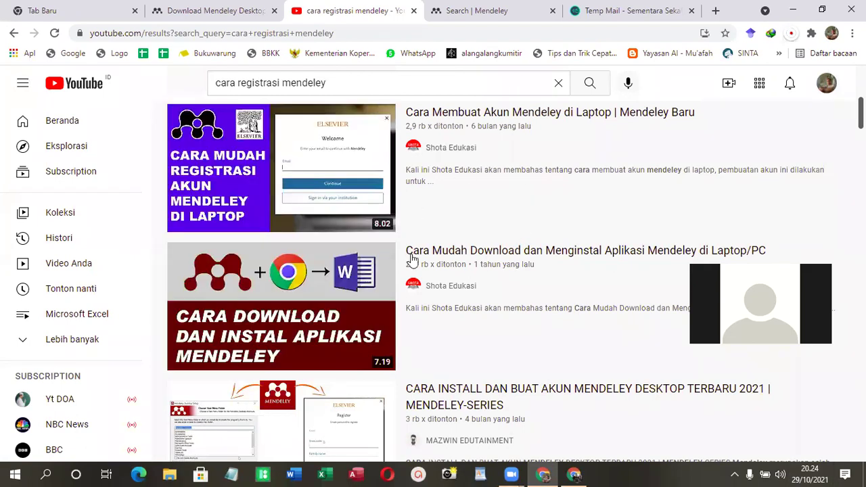
{"action": "mouse_move", "coordinate": [414, 259]}
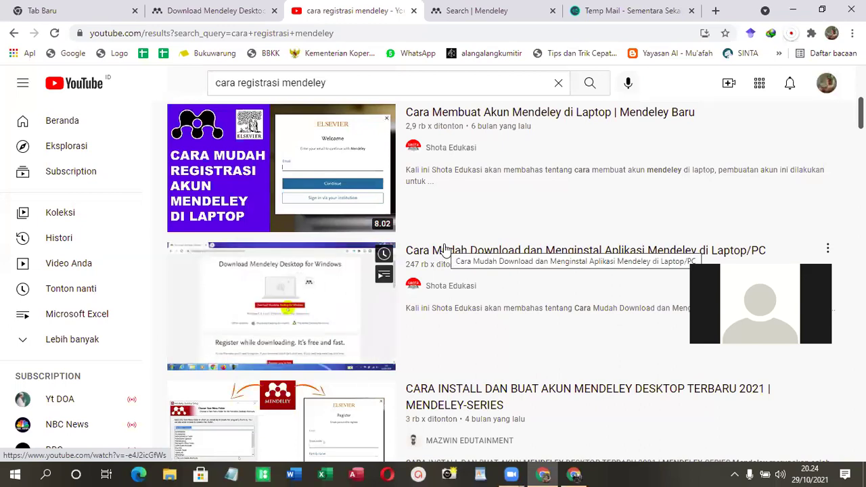
{"action": "left_click", "coordinate": [599, 8]}
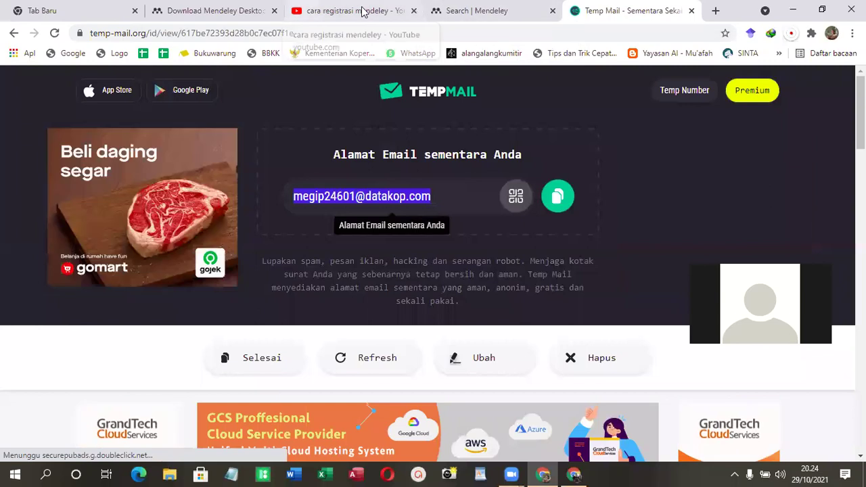
Select the Temp Mail address bar, then switch to the SmallSEOTools plagiarism checker window.
{"action": "left_click", "coordinate": [491, 32]}
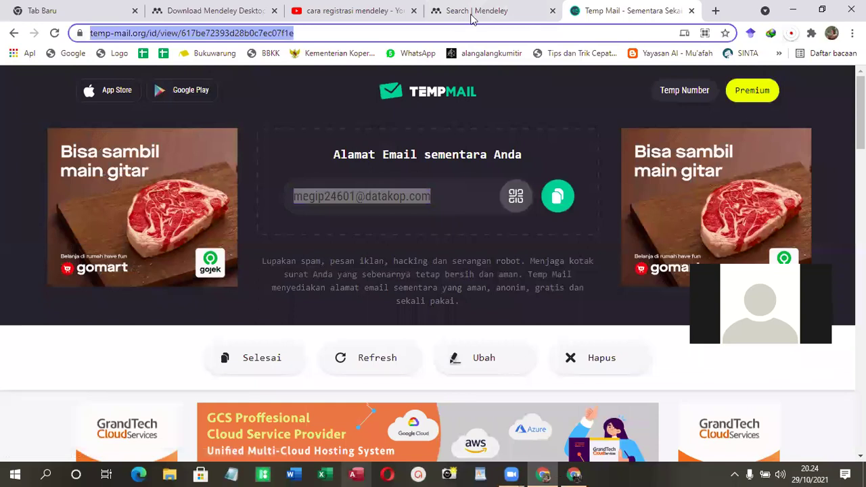
{"action": "key", "text": "alt+Tab"}
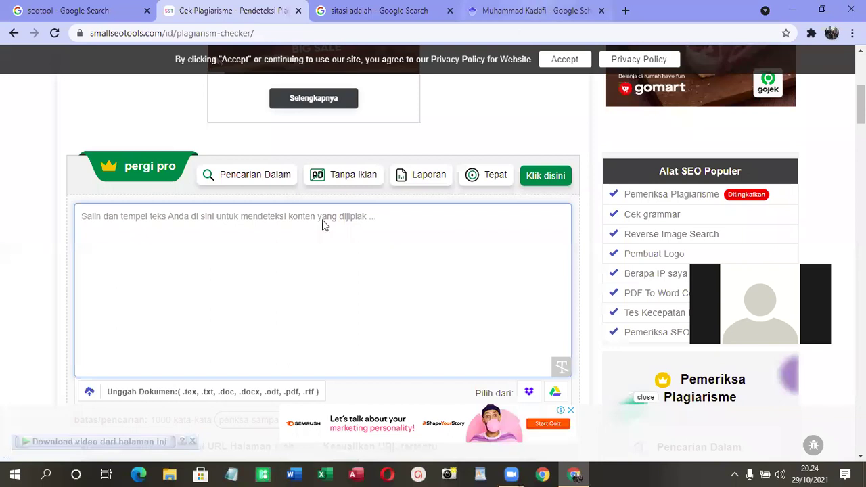
Search Google for 'bab 2 pengertian akuntansi biaya'.
{"action": "key", "text": "ctrl+4"}
{"action": "scroll", "coordinate": [292, 254], "scroll_direction": "down", "scroll_amount": 2}
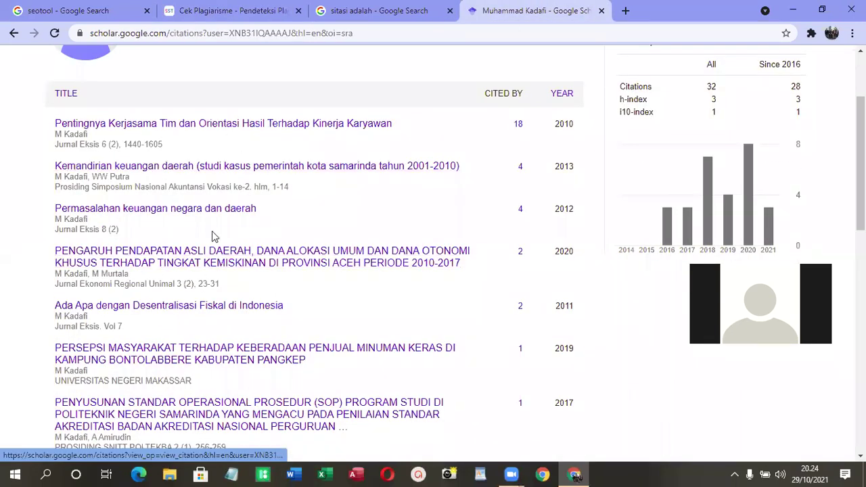
{"action": "scroll", "coordinate": [357, 28], "scroll_direction": "down", "scroll_amount": 3}
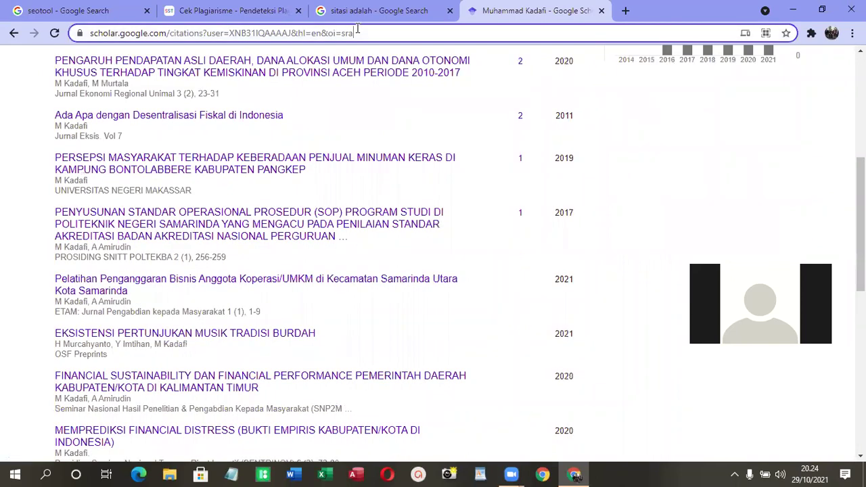
{"action": "left_click", "coordinate": [357, 28]}
{"action": "type", "text": "bab "}
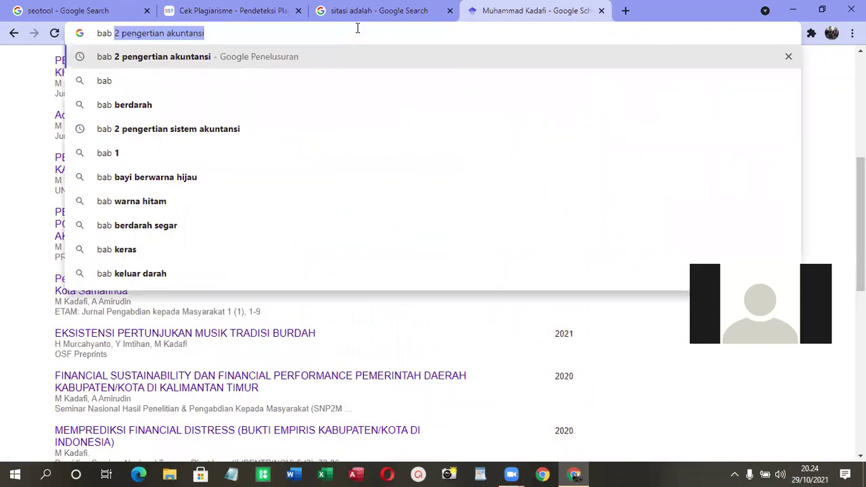
{"action": "type", "text": "2 penger"}
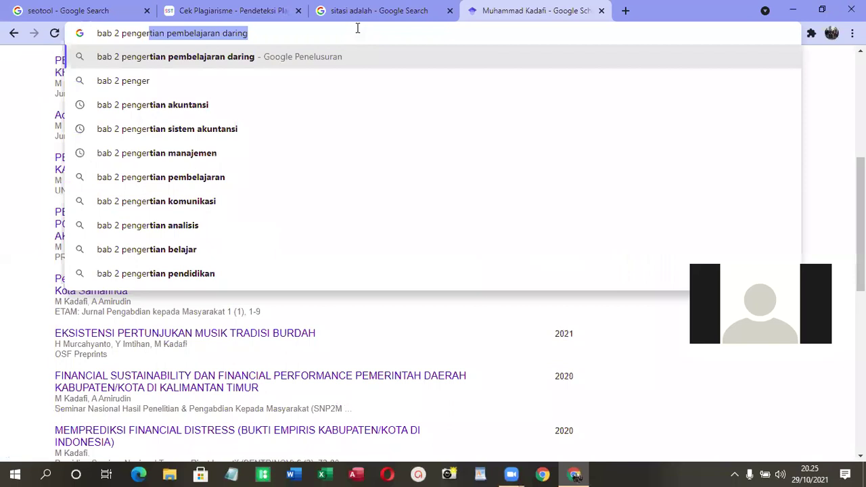
{"action": "type", "text": "tian ak"}
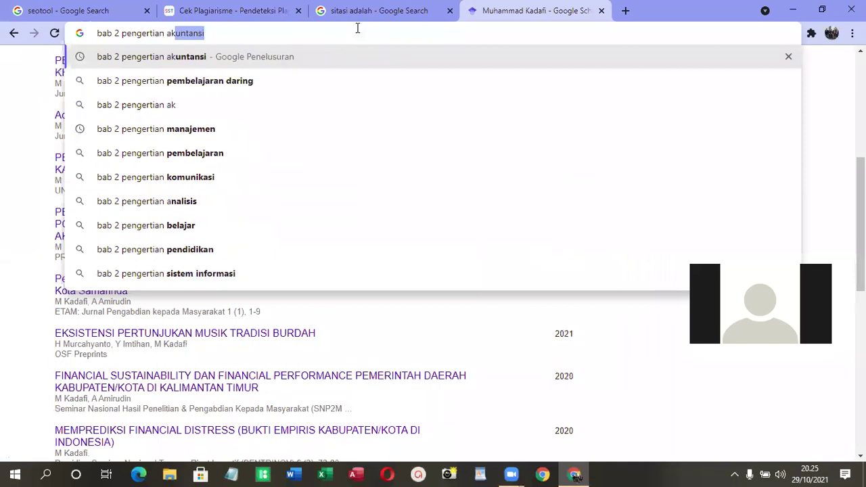
{"action": "type", "text": "untansi bia"}
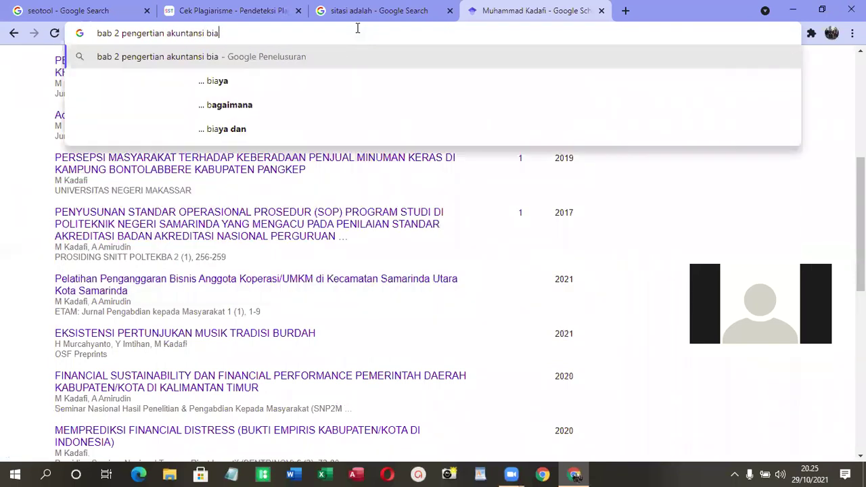
{"action": "type", "text": "ya"}
{"action": "key", "text": "Return"}
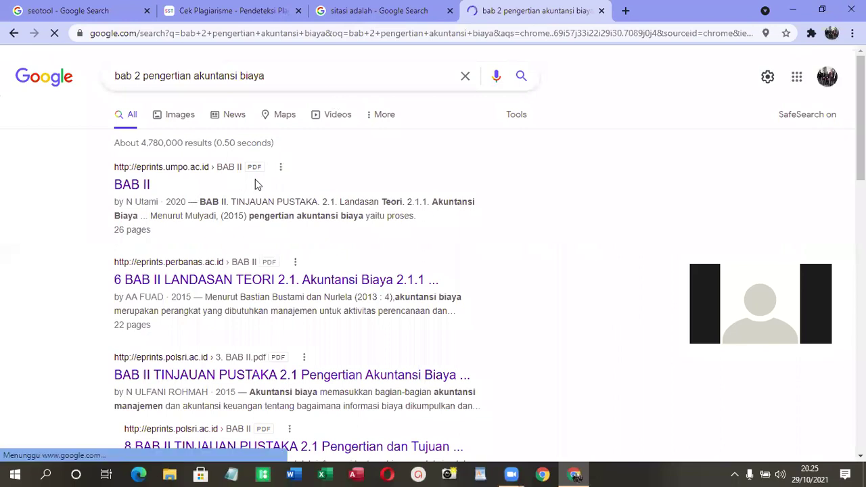
Open the second result in a new tab, download BAB II.pdf and open it in Nitro Pro.
{"action": "scroll", "coordinate": [268, 224], "scroll_direction": "down", "scroll_amount": 1}
{"action": "right_click", "coordinate": [269, 221]}
{"action": "left_click", "coordinate": [274, 228]}
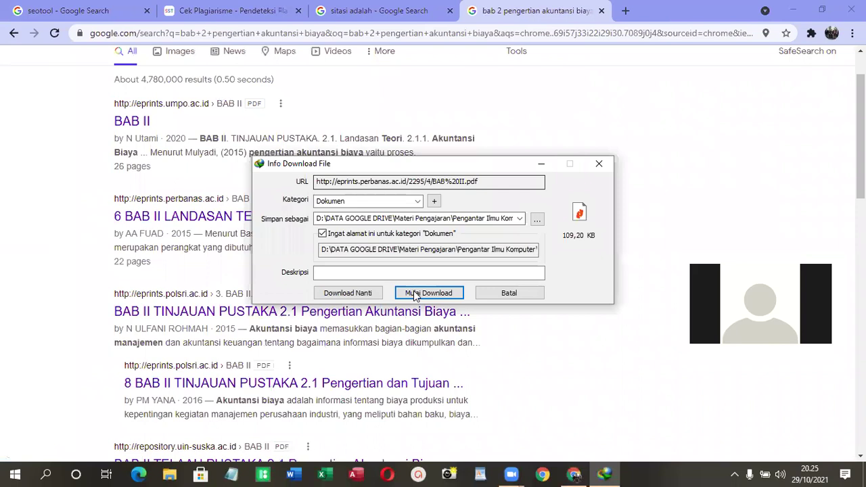
{"action": "left_click", "coordinate": [413, 290]}
{"action": "left_click", "coordinate": [325, 276]}
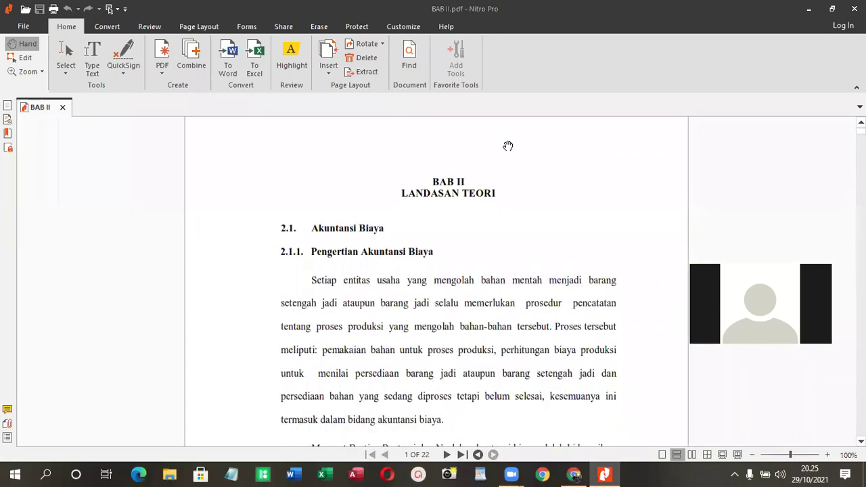
Copy the first two akuntansi biaya paragraphs from BAB II.pdf with the Select tool.
{"action": "scroll", "coordinate": [508, 146], "scroll_direction": "down", "scroll_amount": 3}
{"action": "left_click", "coordinate": [66, 55]}
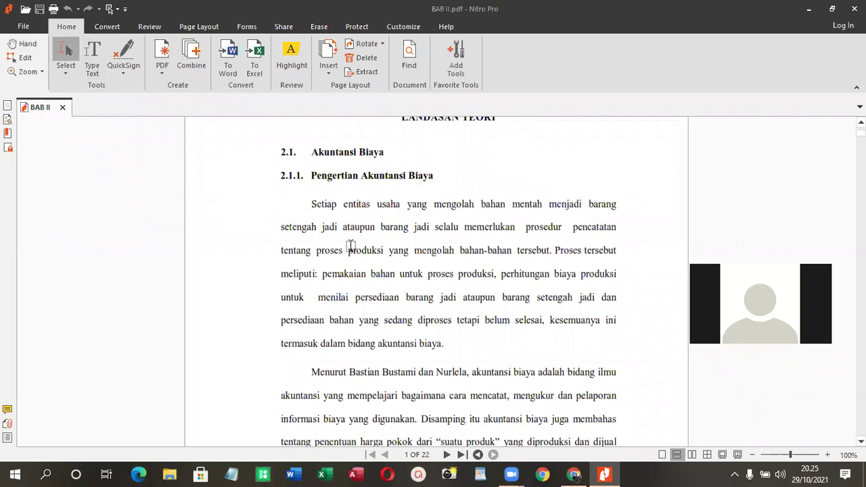
{"action": "left_click_drag", "start_coordinate": [632, 362], "coordinate": [563, 284]}
{"action": "key", "text": "ctrl+c"}
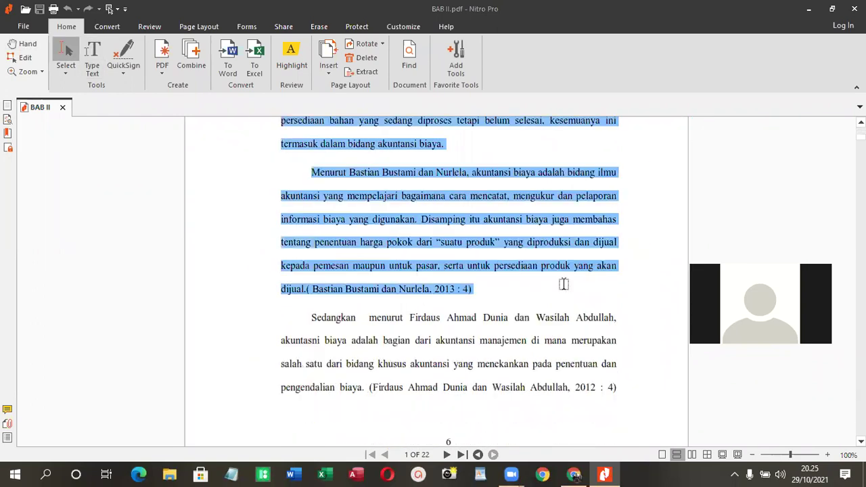
{"action": "right_click", "coordinate": [498, 269]}
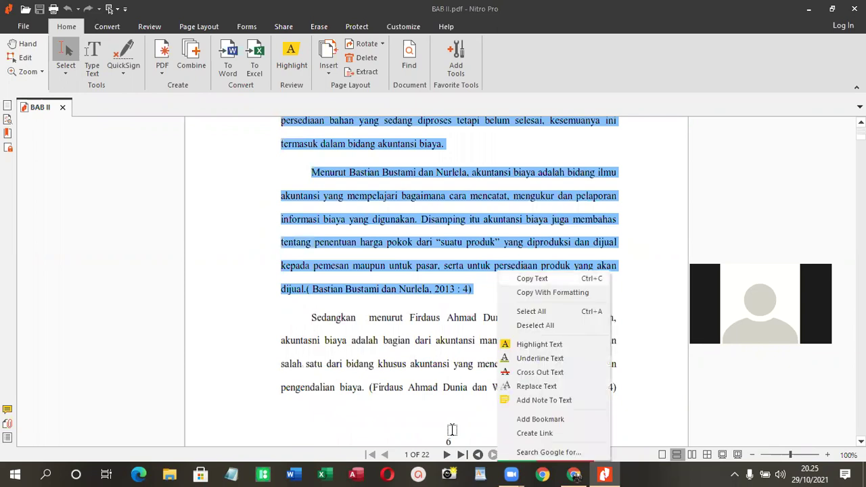
{"action": "left_click", "coordinate": [295, 472]}
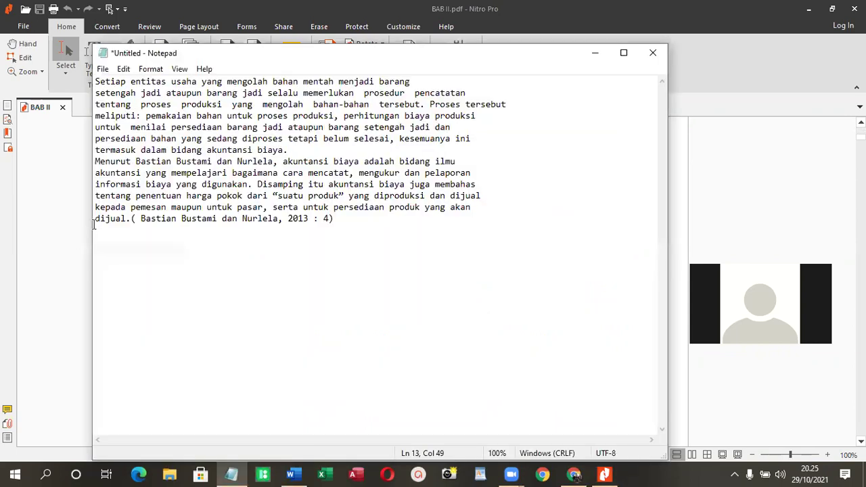
Join the broken lines of the pasted Notepad text into two unbroken paragraphs.
{"action": "left_click", "coordinate": [95, 219]}
{"action": "key", "text": "BackSpace"}
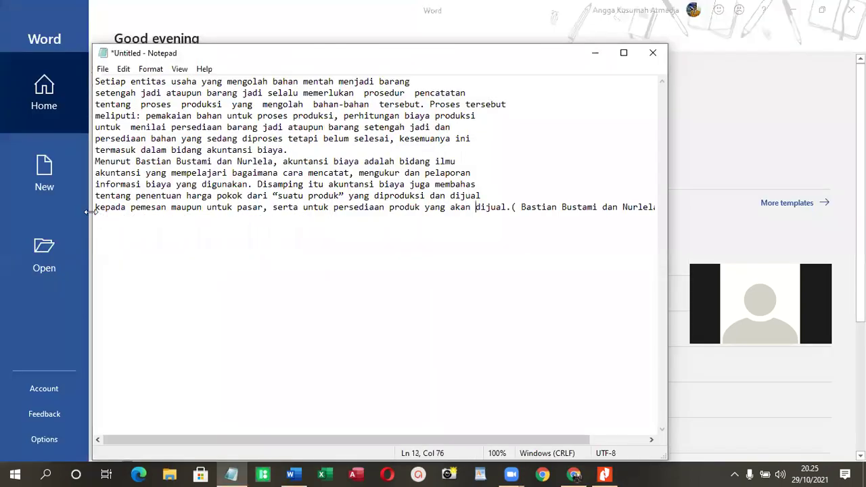
{"action": "left_click", "coordinate": [95, 207]}
{"action": "key", "text": "BackSpace"}
{"action": "left_click", "coordinate": [96, 196]}
{"action": "key", "text": "BackSpace"}
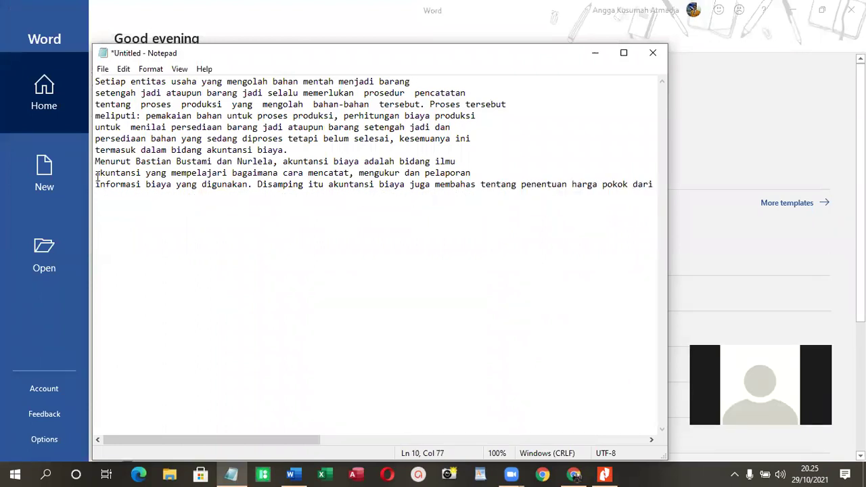
{"action": "key", "text": "Home"}
{"action": "key", "text": "BackSpace"}
{"action": "left_click", "coordinate": [97, 172]}
{"action": "key", "text": "BackSpace"}
{"action": "left_click", "coordinate": [95, 150]}
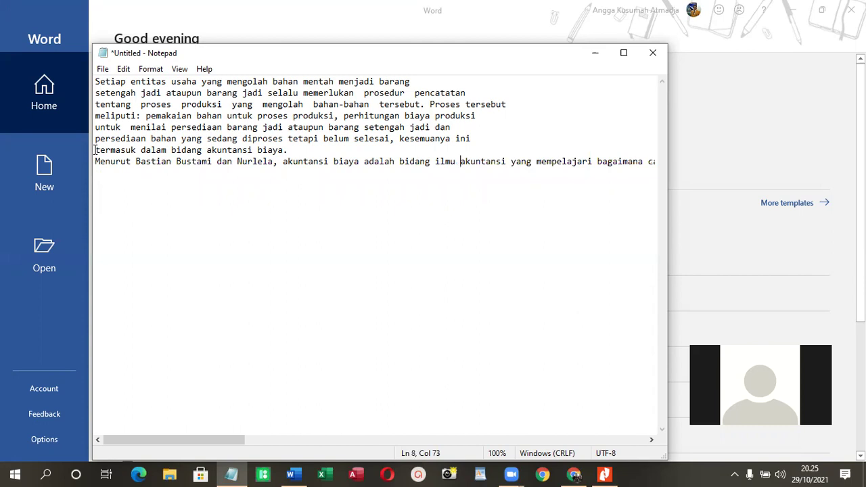
{"action": "key", "text": "BackSpace"}
{"action": "left_click", "coordinate": [96, 138]}
{"action": "key", "text": "BackSpace"}
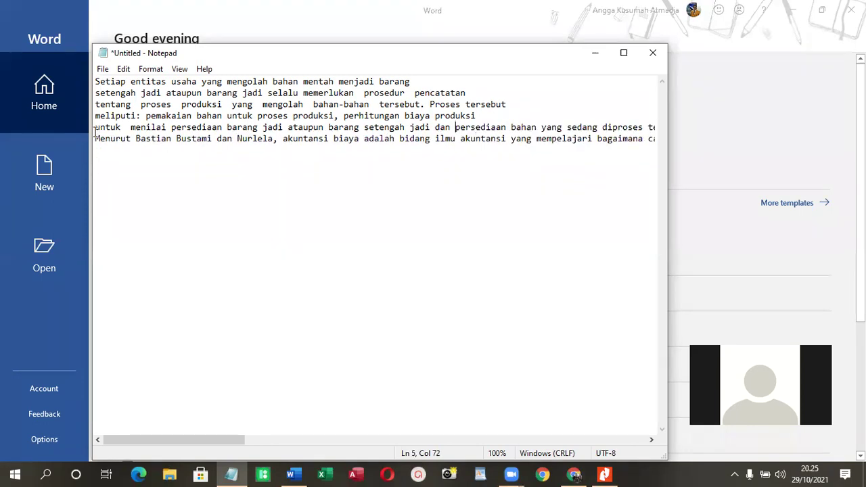
{"action": "left_click", "coordinate": [95, 127]}
{"action": "key", "text": "BackSpace"}
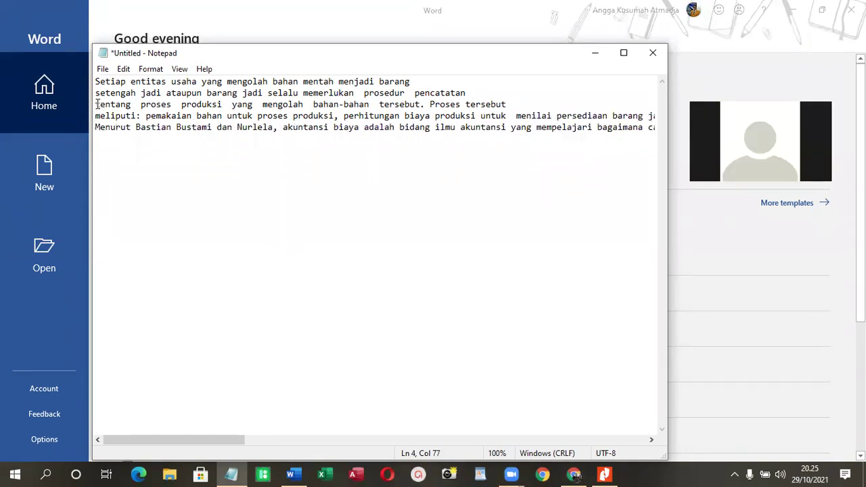
{"action": "key", "text": "Home"}
{"action": "key", "text": "BackSpace"}
{"action": "key", "text": "Home"}
{"action": "key", "text": "BackSpace"}
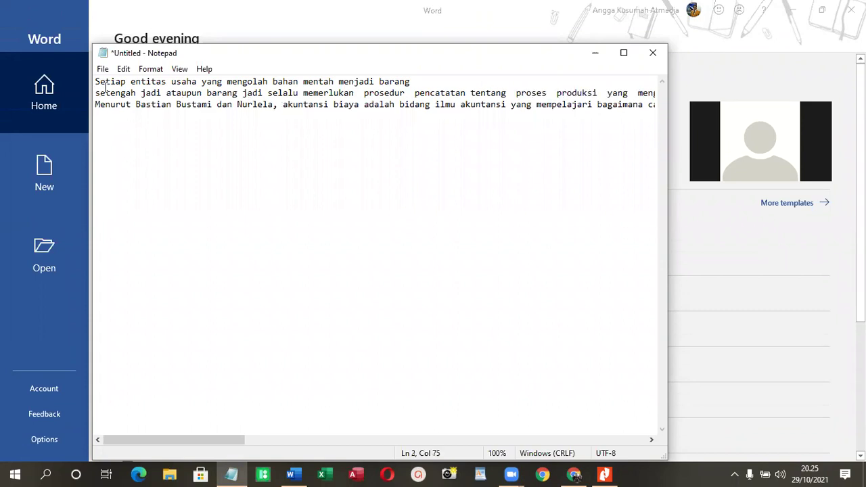
{"action": "key", "text": "Home"}
{"action": "key", "text": "BackSpace"}
Clear all the text out of Notepad and start a new blank Word document.
{"action": "key", "text": "ctrl+a"}
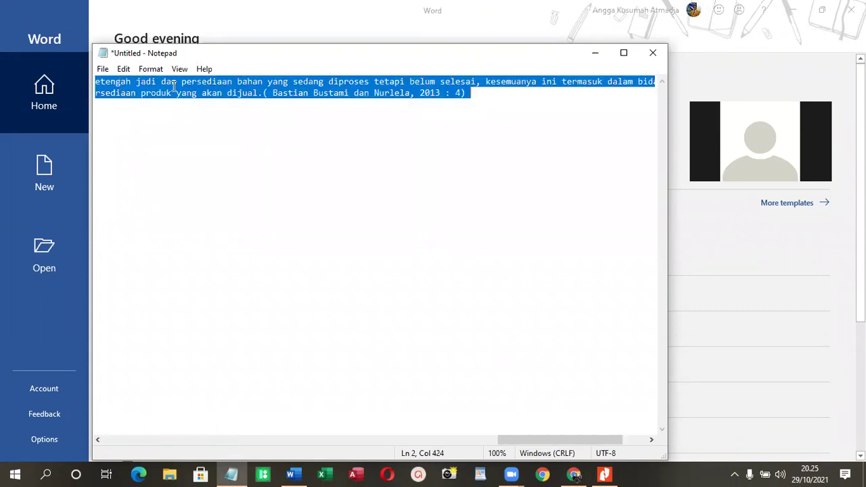
{"action": "key", "text": "BackSpace"}
{"action": "key", "text": "alt+Tab"}
{"action": "left_click", "coordinate": [225, 125]}
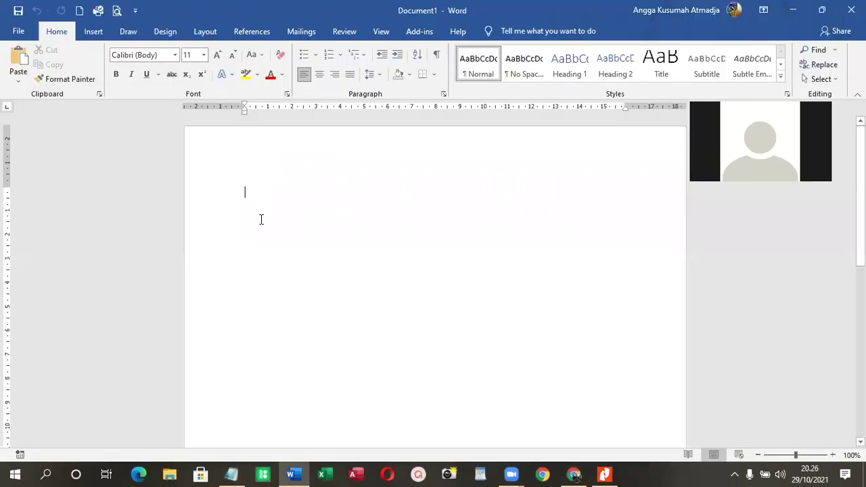
Paste the two cost-accounting paragraphs into a blank document and add a space before '(Bastian'.
{"action": "right_click", "coordinate": [269, 195]}
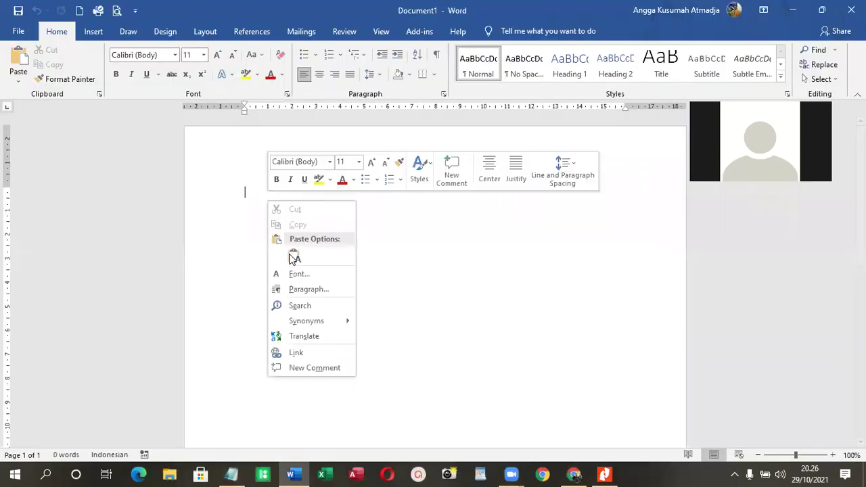
{"action": "left_click", "coordinate": [293, 258]}
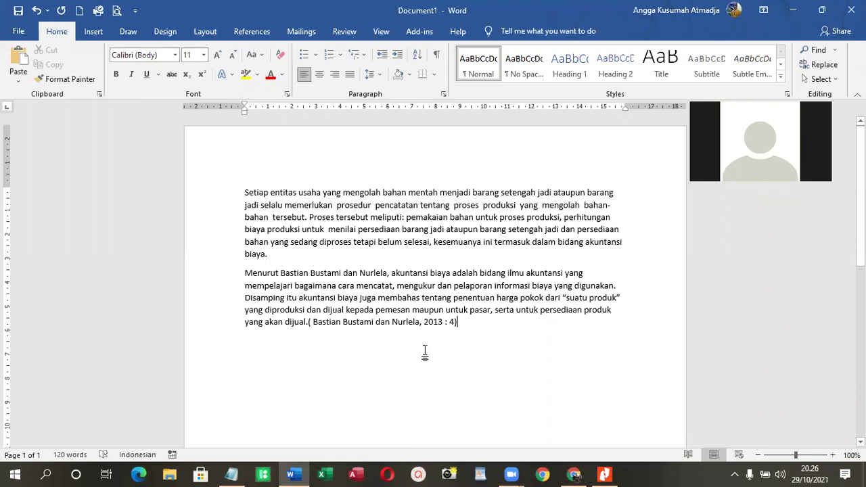
{"action": "left_click", "coordinate": [309, 323]}
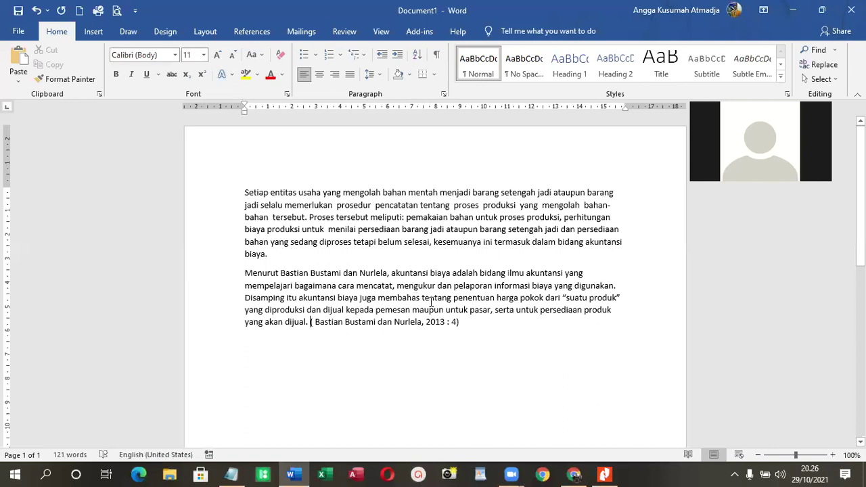
Select both paragraphs and copy them.
{"action": "left_click_drag", "start_coordinate": [471, 321], "coordinate": [300, 204]}
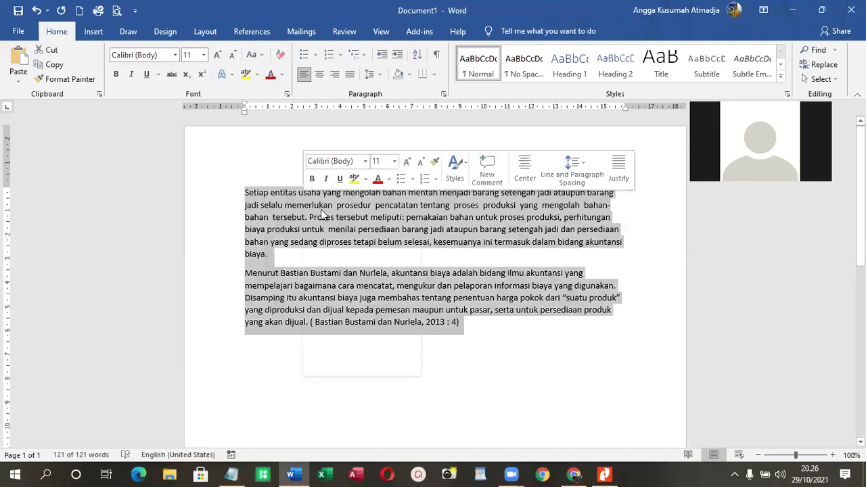
{"action": "right_click", "coordinate": [323, 214]}
{"action": "left_click", "coordinate": [331, 223]}
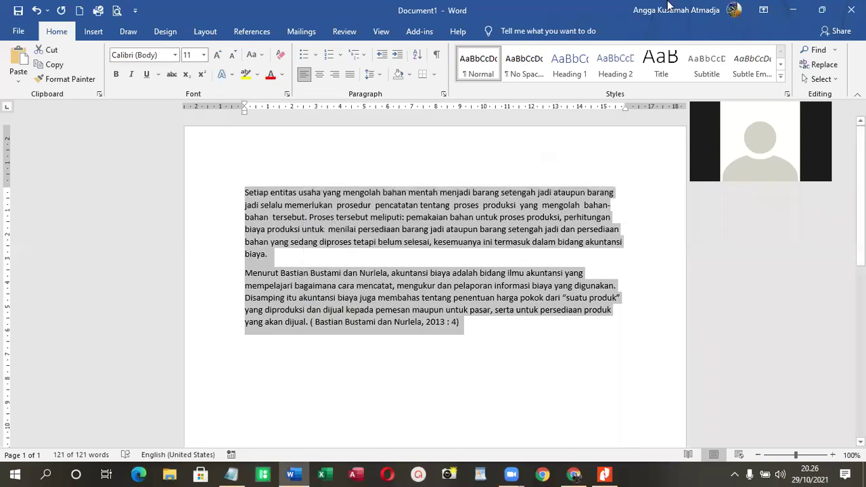
Minimize Word, Nitro Pro and Notepad, and go to the seotool search results tab.
{"action": "left_click", "coordinate": [801, 6]}
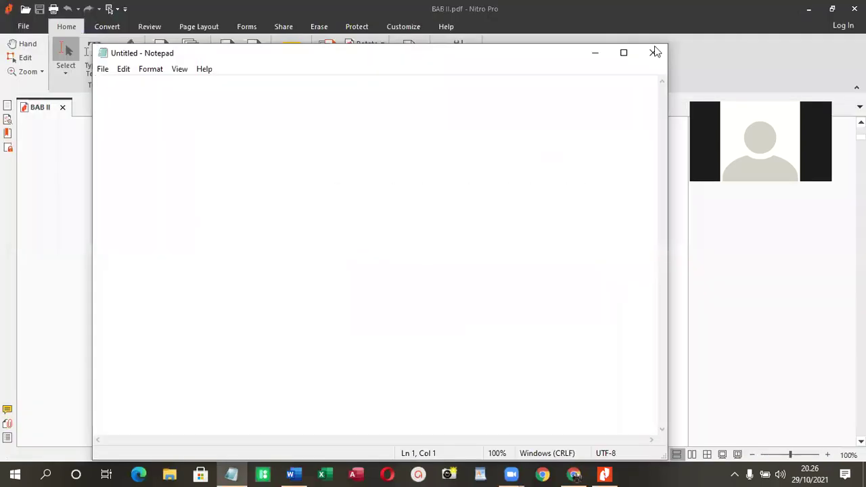
{"action": "left_click", "coordinate": [808, 8]}
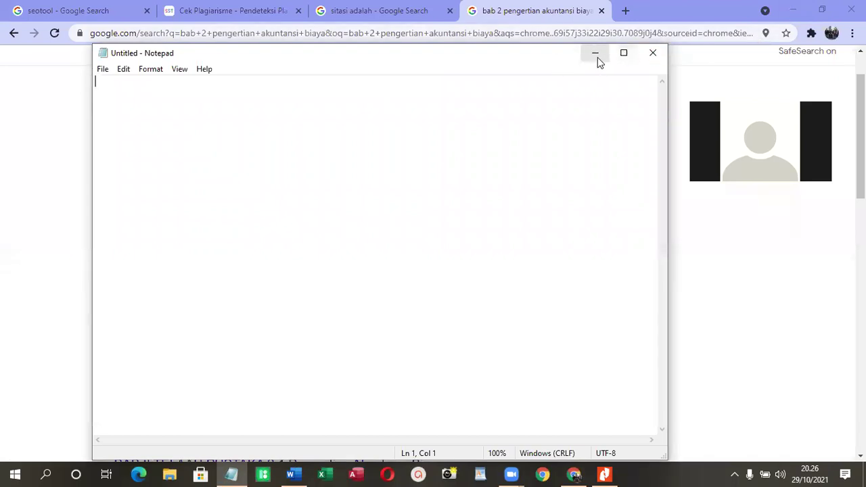
{"action": "left_click", "coordinate": [596, 54]}
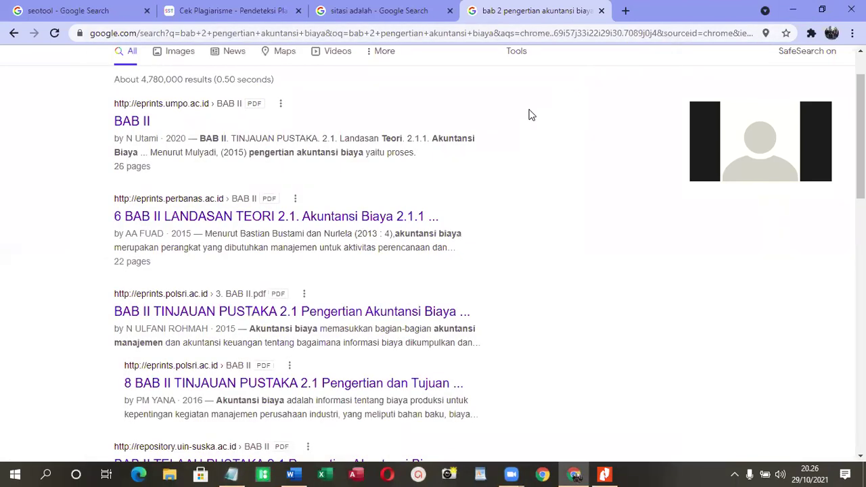
{"action": "left_click", "coordinate": [271, 10]}
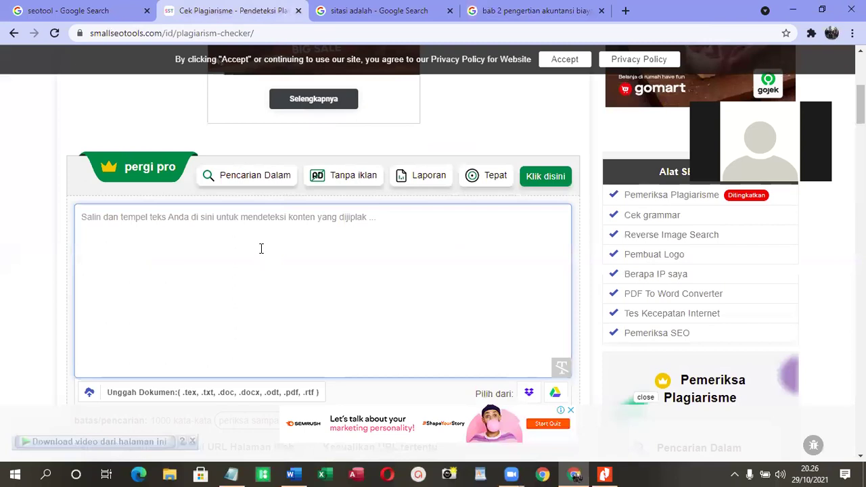
{"action": "scroll", "coordinate": [261, 248], "scroll_direction": "up", "scroll_amount": 4}
{"action": "left_click", "coordinate": [81, 11]}
Replace the Google query with 'small seo tools' and search.
{"action": "double_click", "coordinate": [153, 87]}
{"action": "type", "text": "small s"}
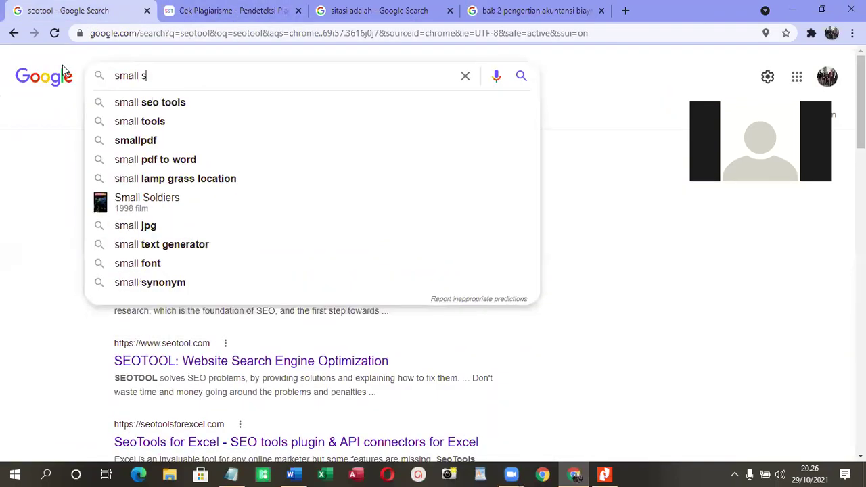
{"action": "type", "text": "eo tool"}
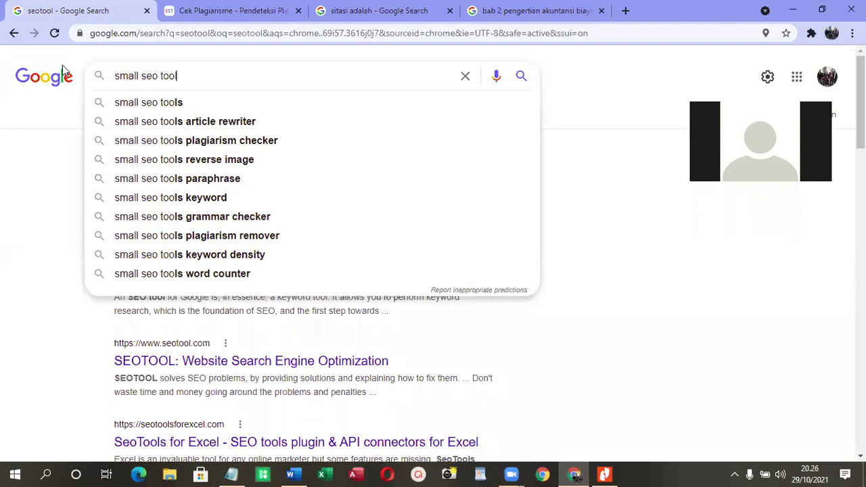
{"action": "type", "text": "s"}
{"action": "key", "text": "Return"}
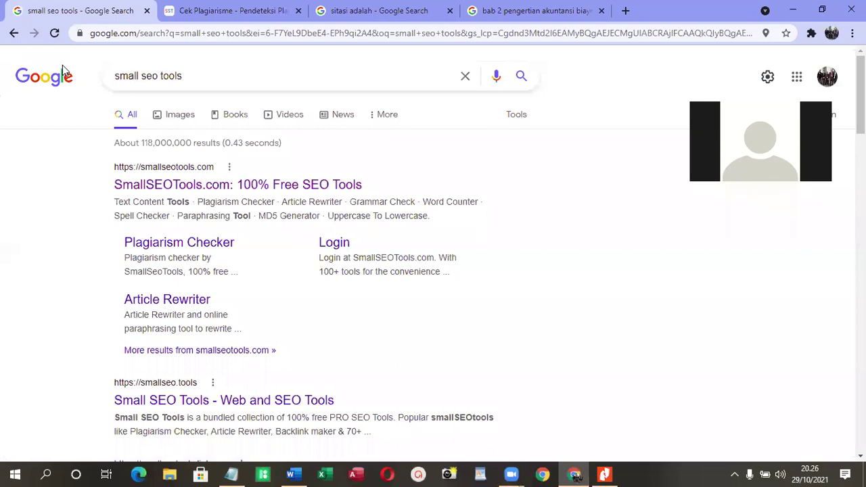
Open the SmallSEOTools Plagiarism Checker and paste the 122-word text into its box.
{"action": "left_click", "coordinate": [167, 248]}
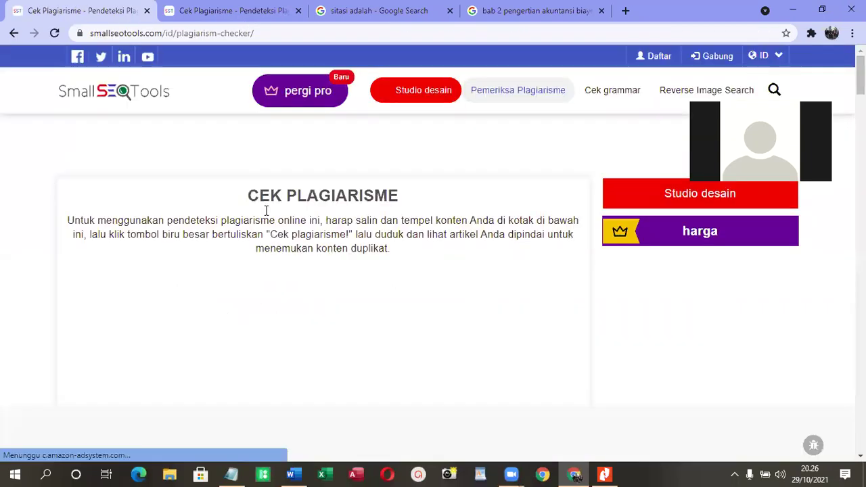
{"action": "scroll", "coordinate": [316, 210], "scroll_direction": "down", "scroll_amount": 1}
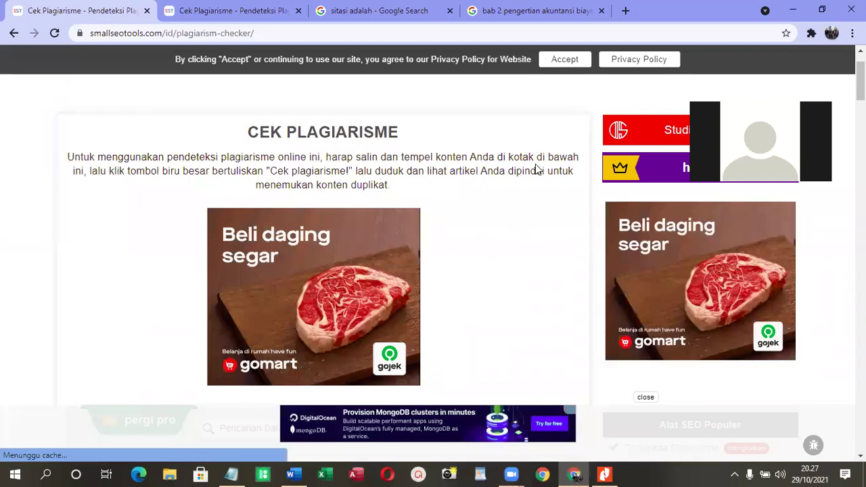
{"action": "scroll", "coordinate": [137, 174], "scroll_direction": "down", "scroll_amount": 5}
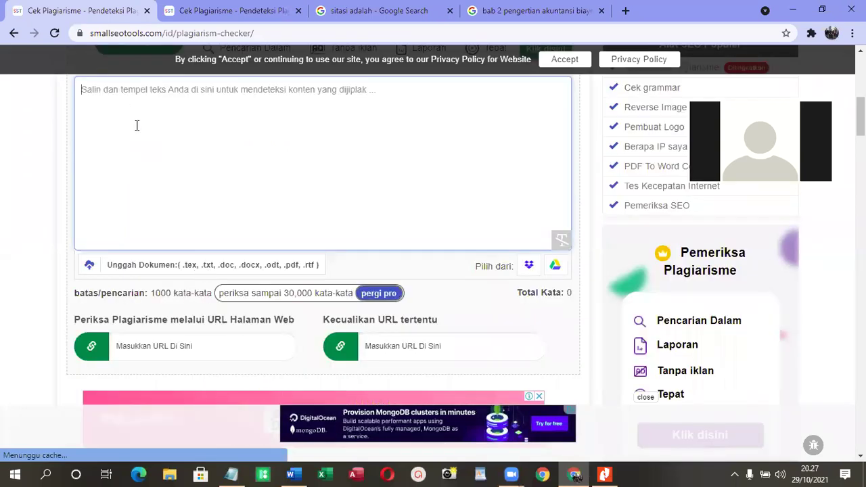
{"action": "key", "text": "ctrl+v"}
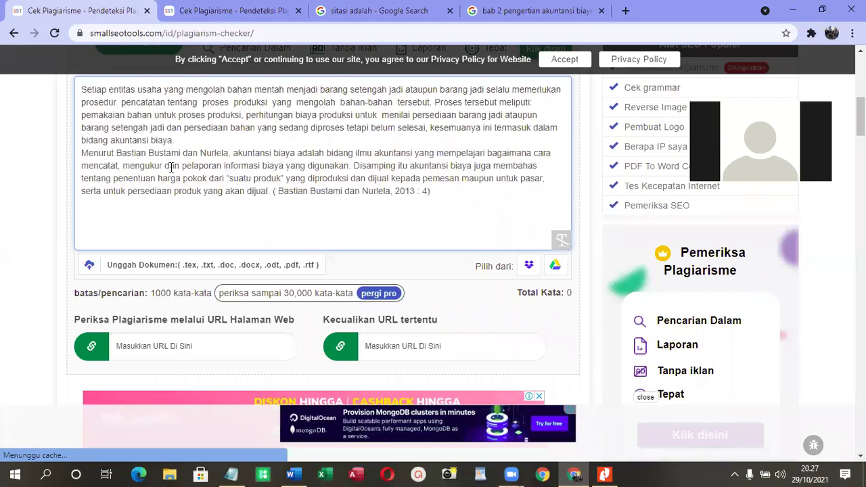
{"action": "scroll", "coordinate": [446, 134], "scroll_direction": "up", "scroll_amount": 2}
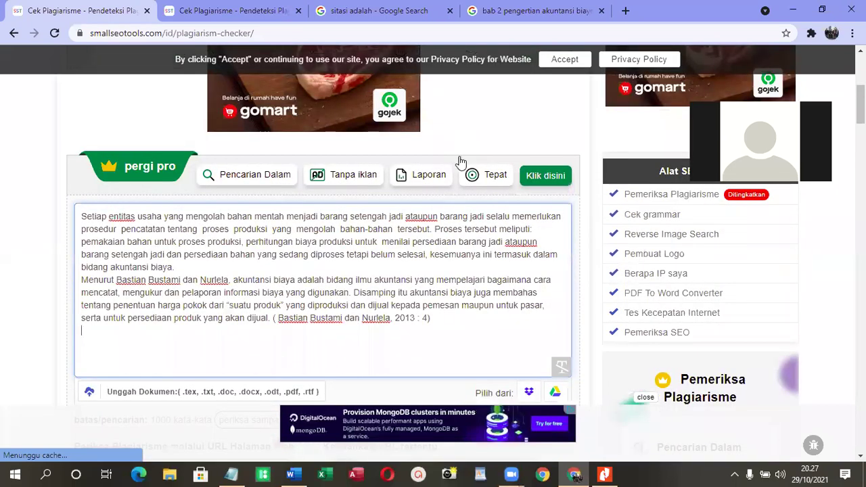
{"action": "scroll", "coordinate": [454, 168], "scroll_direction": "down", "scroll_amount": 2}
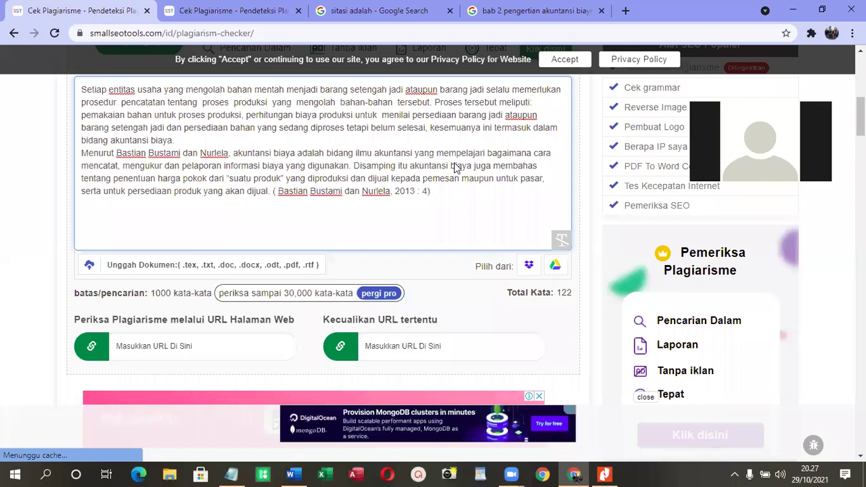
{"action": "scroll", "coordinate": [274, 267], "scroll_direction": "down", "scroll_amount": 2}
{"action": "scroll", "coordinate": [243, 304], "scroll_direction": "down", "scroll_amount": 1}
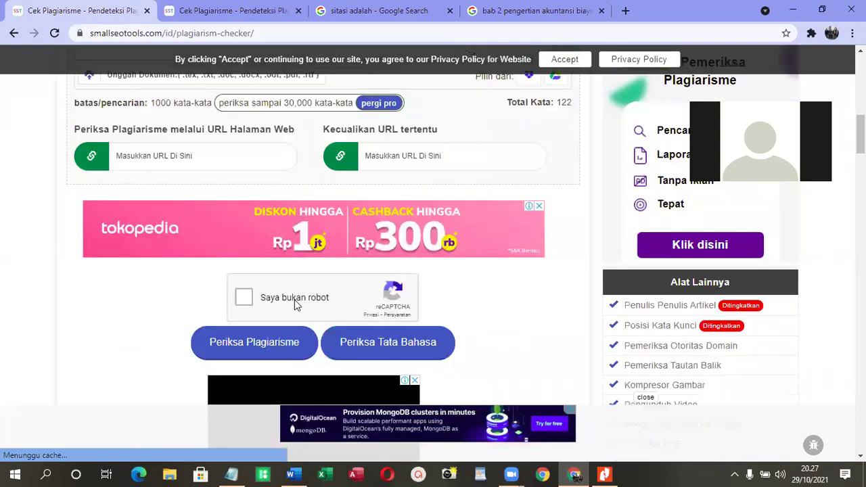
Tick the reCAPTCHA, accept the cookie notice and start the plagiarism scan.
{"action": "left_click", "coordinate": [242, 301]}
{"action": "left_click", "coordinate": [573, 59]}
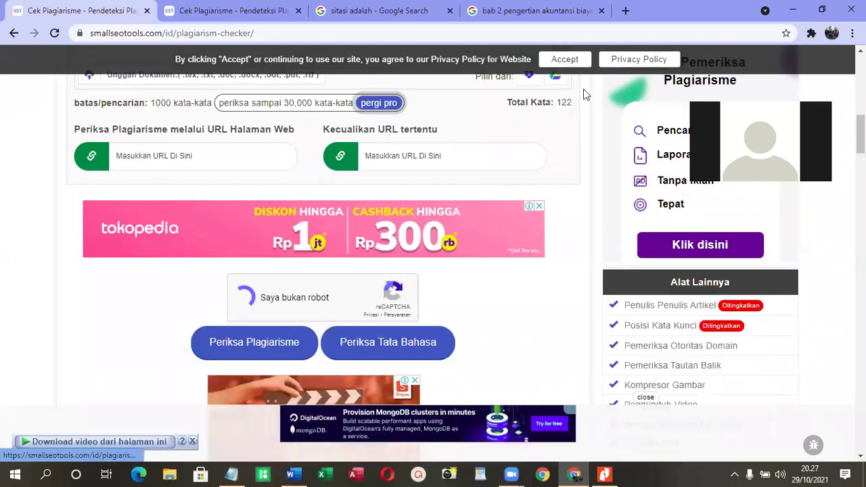
{"action": "scroll", "coordinate": [274, 223], "scroll_direction": "down", "scroll_amount": 2}
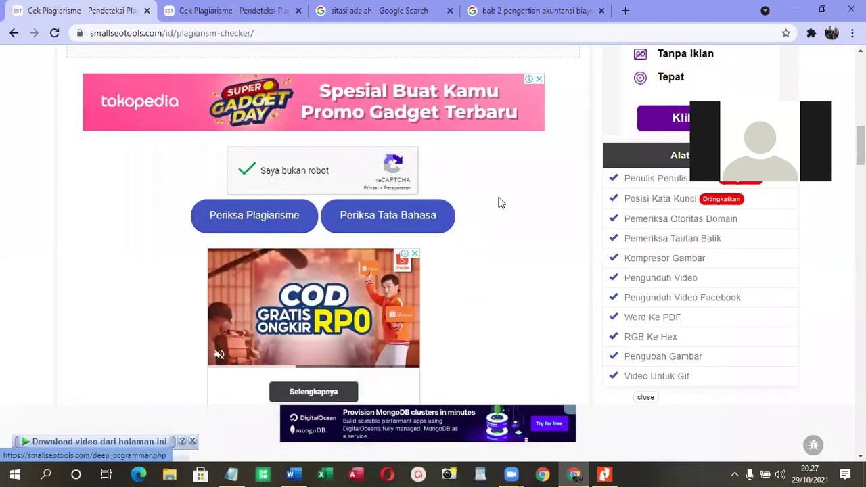
{"action": "scroll", "coordinate": [309, 223], "scroll_direction": "down", "scroll_amount": 2}
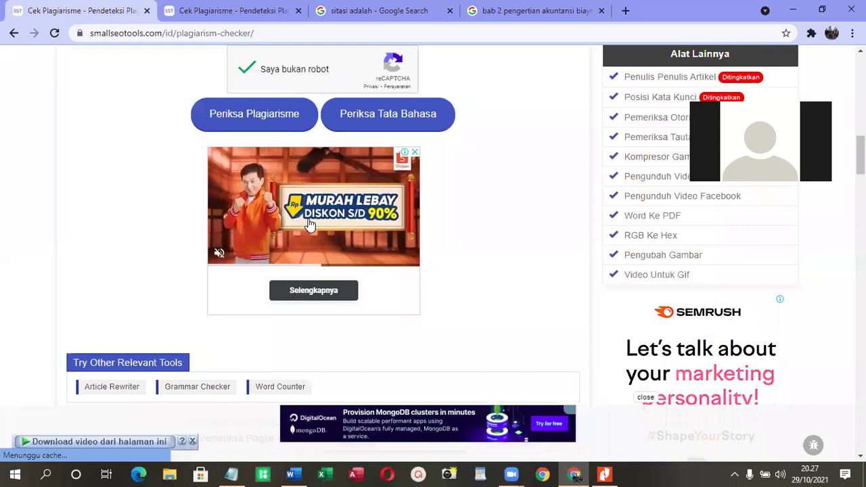
{"action": "scroll", "coordinate": [310, 224], "scroll_direction": "down", "scroll_amount": 2}
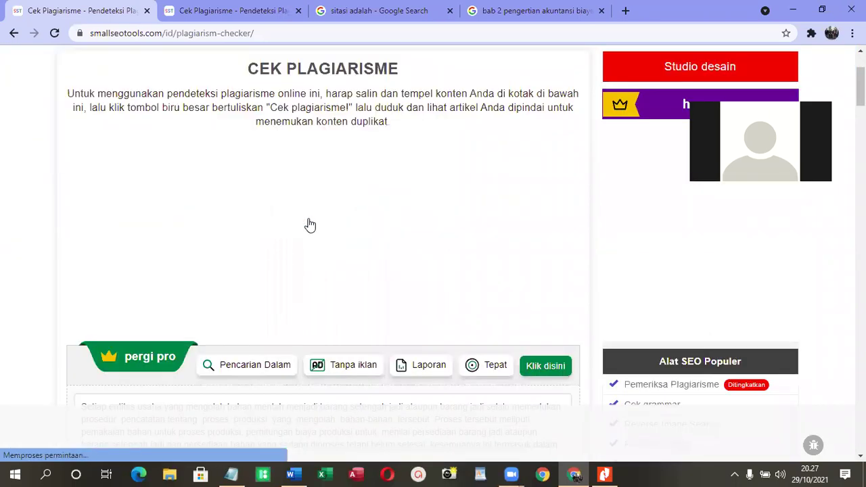
{"action": "scroll", "coordinate": [309, 225], "scroll_direction": "down", "scroll_amount": 5}
{"action": "scroll", "coordinate": [310, 224], "scroll_direction": "down", "scroll_amount": 2}
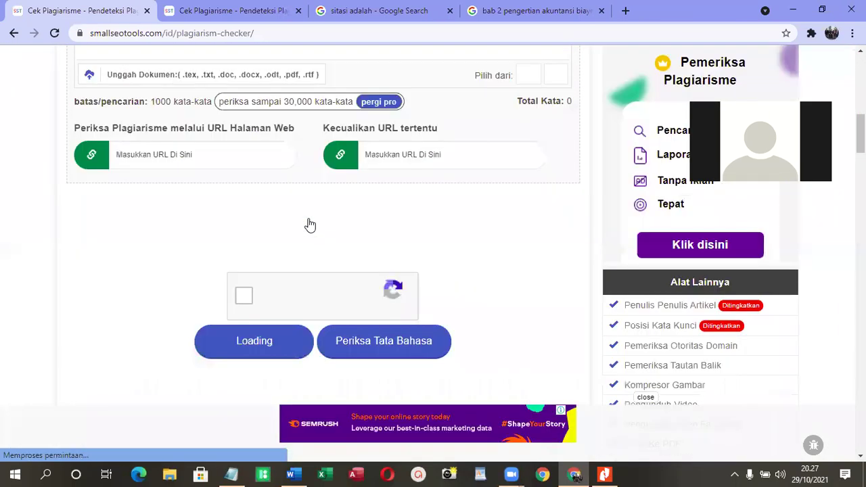
{"action": "scroll", "coordinate": [277, 199], "scroll_direction": "down", "scroll_amount": 3}
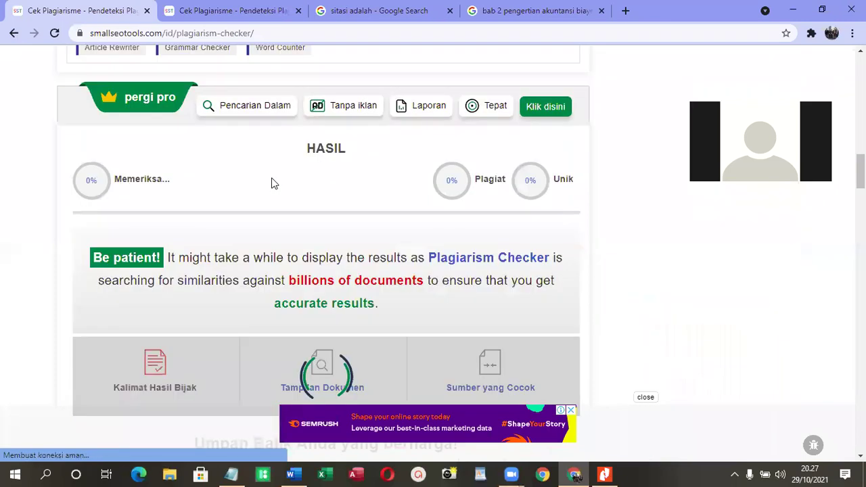
Scroll to the finished results: three sentences Menjiplak, two Unik.
{"action": "scroll", "coordinate": [336, 234], "scroll_direction": "down", "scroll_amount": 2}
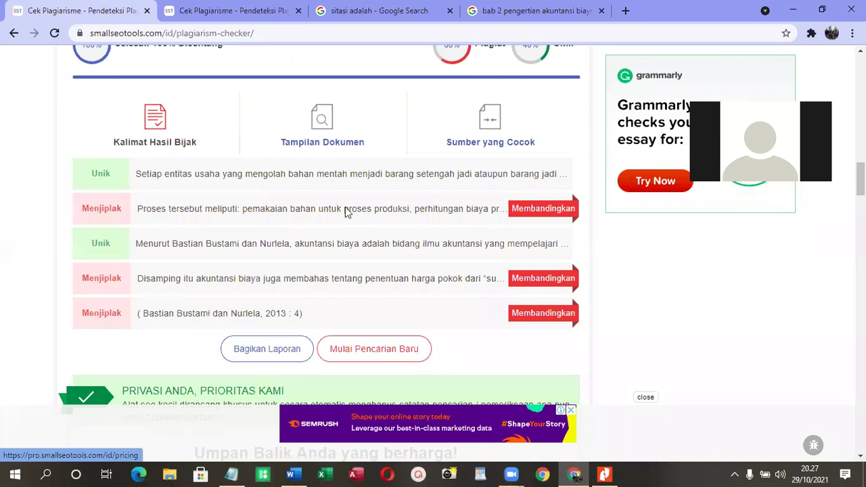
Search the web for two flagged sentences, including 'Disamping itu akuntansi biaya', returning to results each time.
{"action": "left_click", "coordinate": [535, 211]}
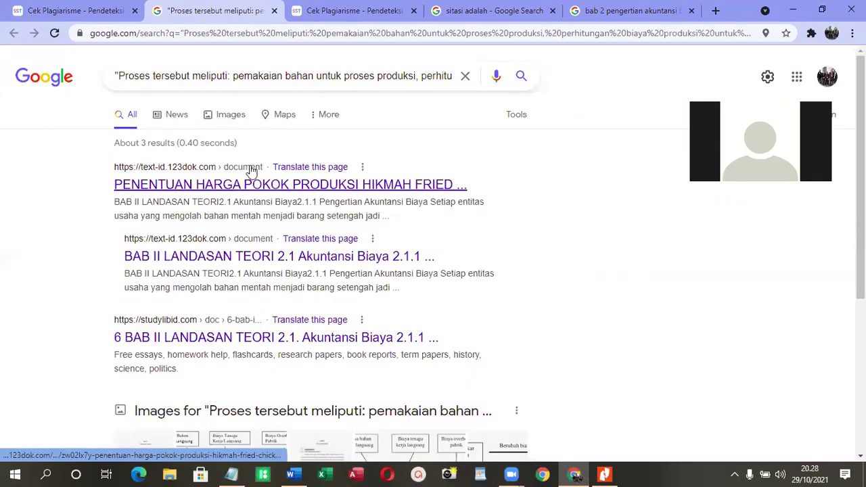
{"action": "scroll", "coordinate": [247, 183], "scroll_direction": "down", "scroll_amount": 3}
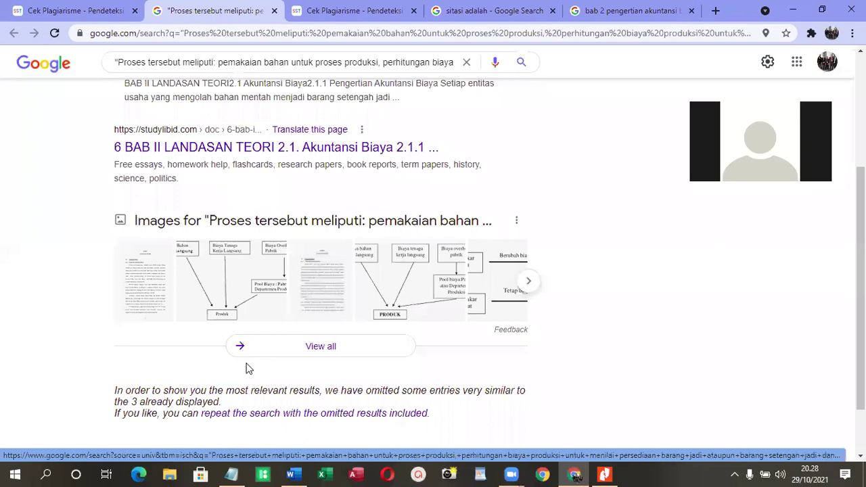
{"action": "left_click", "coordinate": [70, 15]}
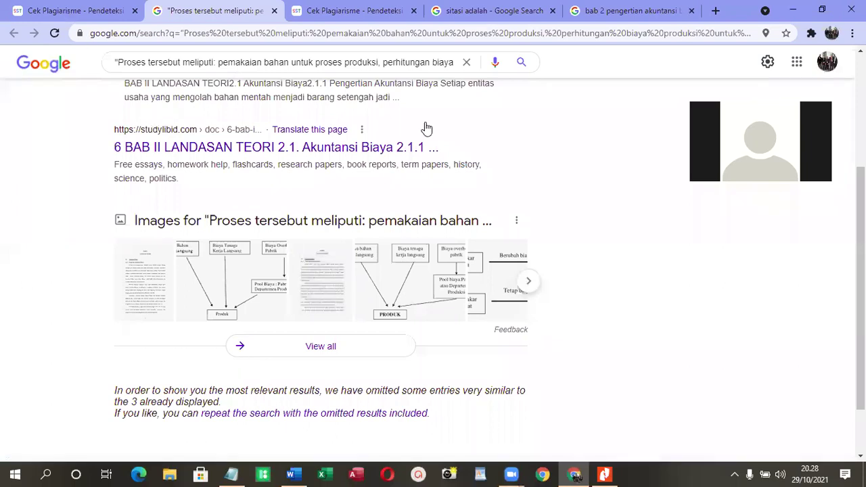
{"action": "left_click", "coordinate": [541, 281]}
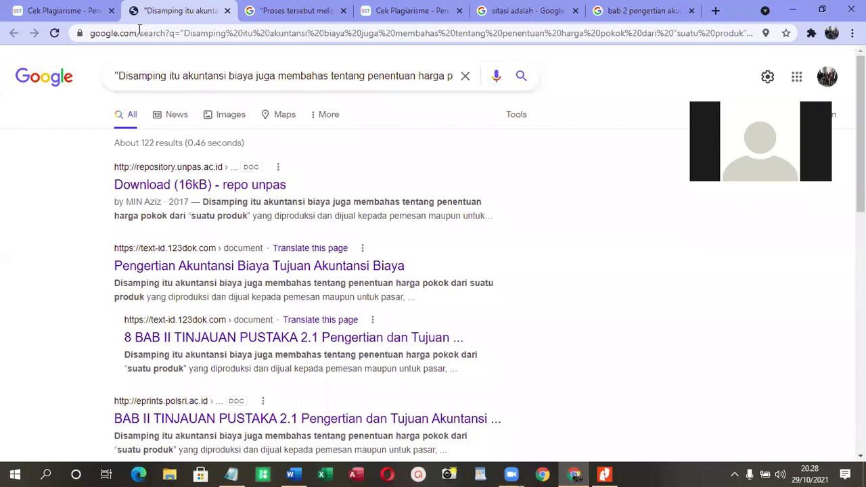
{"action": "left_click", "coordinate": [54, 16]}
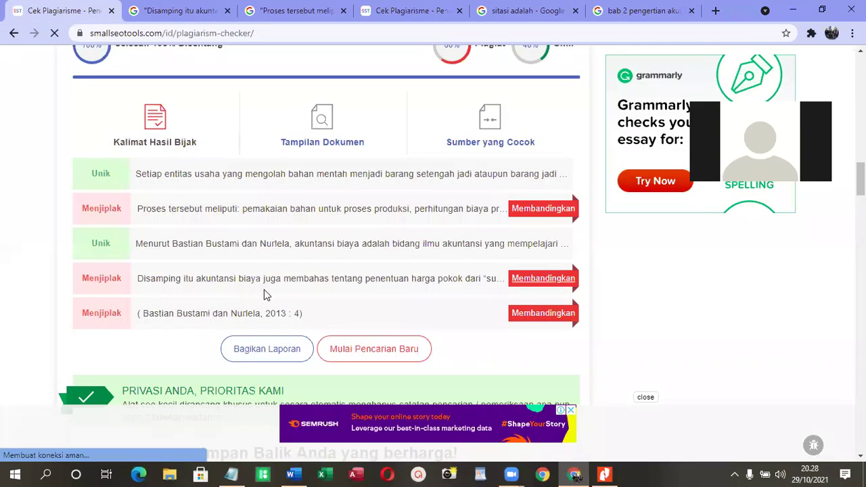
{"action": "scroll", "coordinate": [124, 121], "scroll_direction": "down", "scroll_amount": 1}
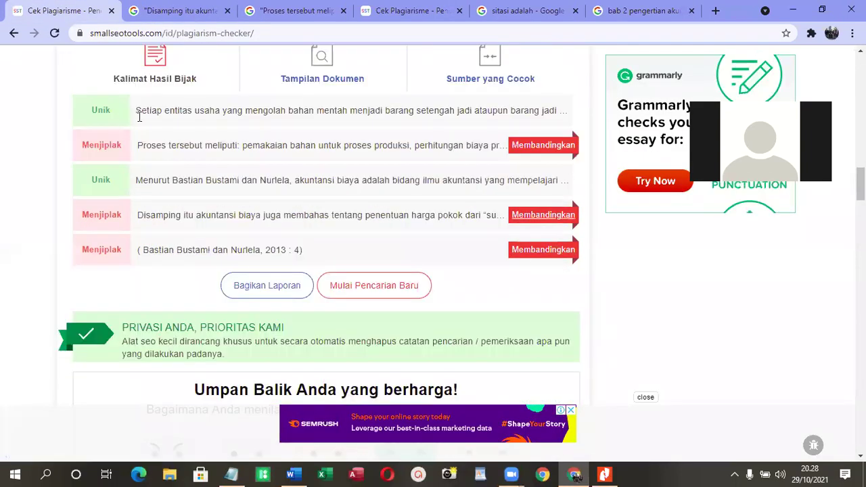
{"action": "scroll", "coordinate": [139, 117], "scroll_direction": "up", "scroll_amount": 1}
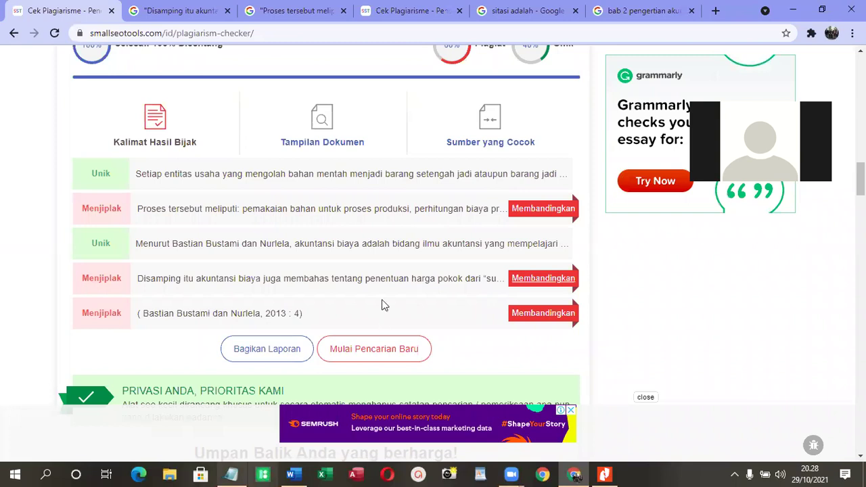
In Word, insert the line 'Pharaprase / dicari kalimat sinonim / persamaaan' above the first paragraph.
{"action": "key", "text": "alt+Tab"}
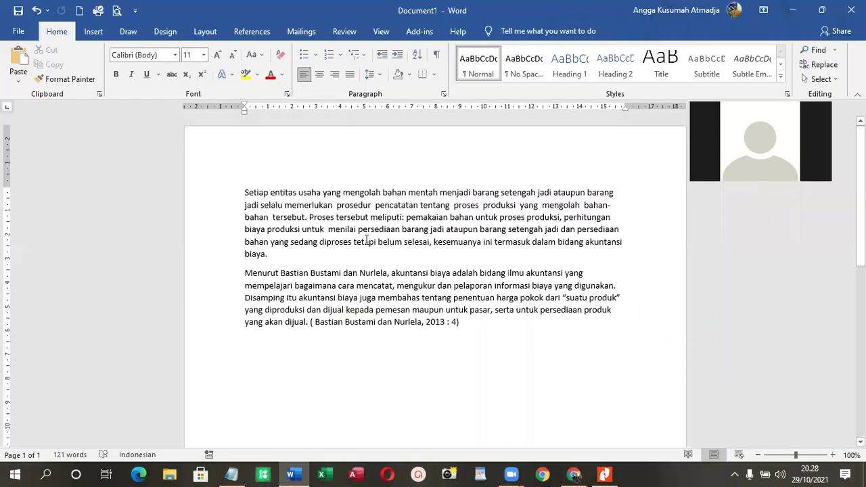
{"action": "left_click", "coordinate": [309, 217]}
{"action": "left_click", "coordinate": [245, 192]}
{"action": "key", "text": "Return"}
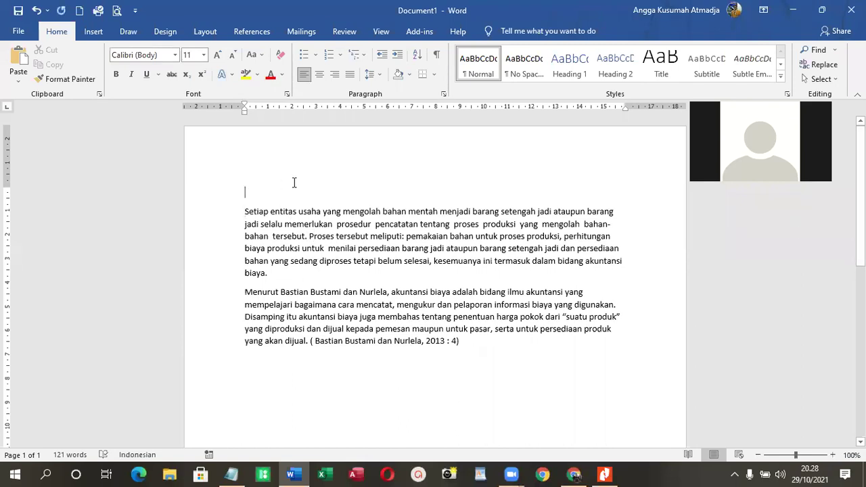
{"action": "type", "text": "Pharaprase "}
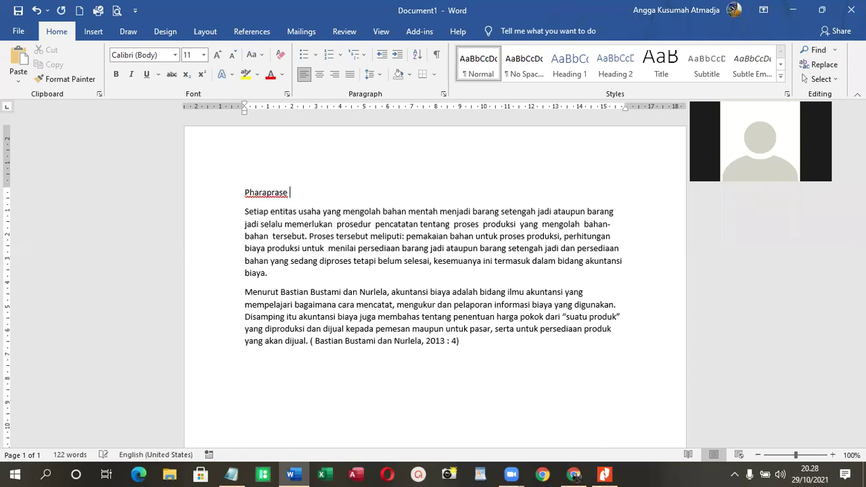
{"action": "type", "text": "/ dicari kalimat sinonim "}
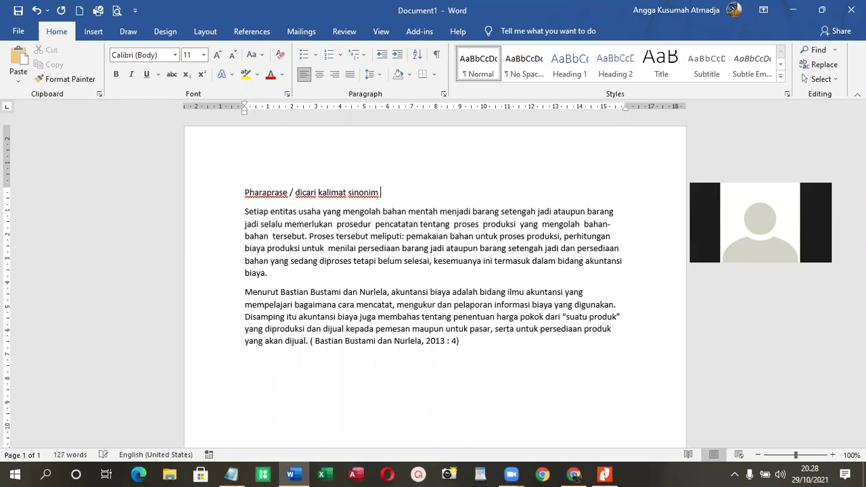
{"action": "type", "text": "/ per"}
{"action": "type", "text": "samaaa"}
{"action": "type", "text": "n"}
{"action": "key", "text": "Return"}
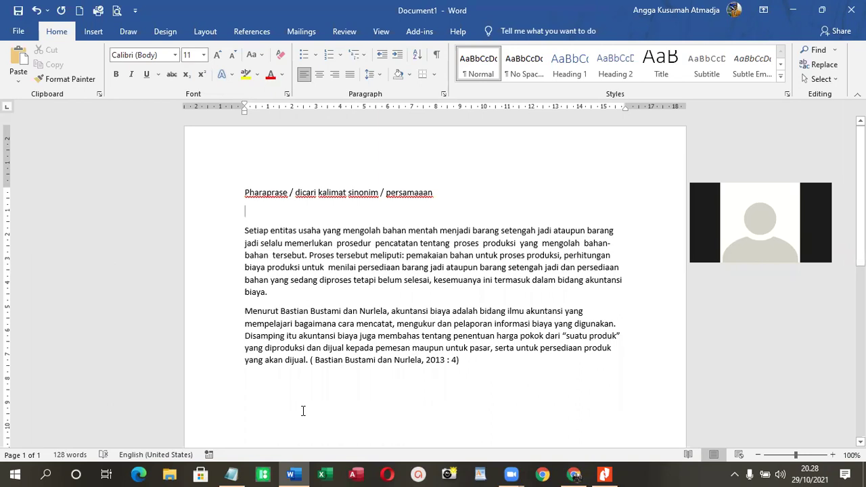
Enlarge the heading three font sizes and make it bold.
{"action": "scroll", "coordinate": [303, 410], "scroll_direction": "up", "scroll_amount": 1, "text": "ctrl"}
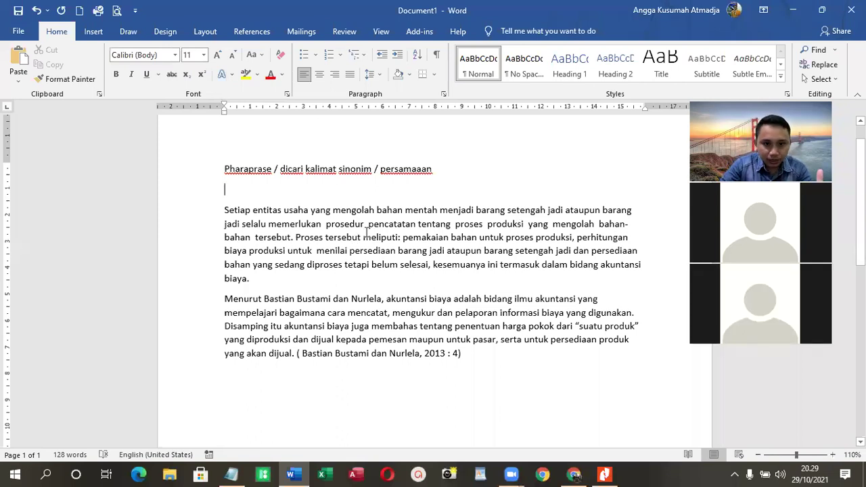
{"action": "left_click_drag", "start_coordinate": [225, 168], "coordinate": [453, 141]}
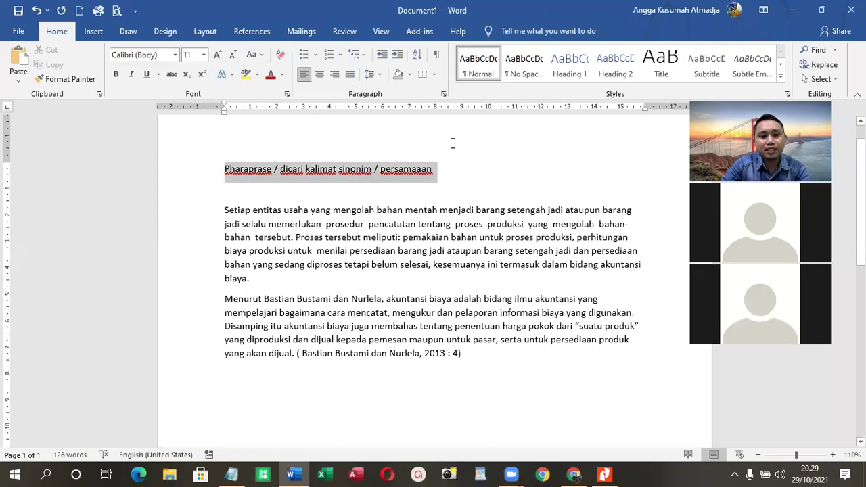
{"action": "left_click", "coordinate": [217, 54]}
{"action": "left_click", "coordinate": [217, 54]}
{"action": "left_click", "coordinate": [217, 55]}
{"action": "left_click", "coordinate": [217, 55]}
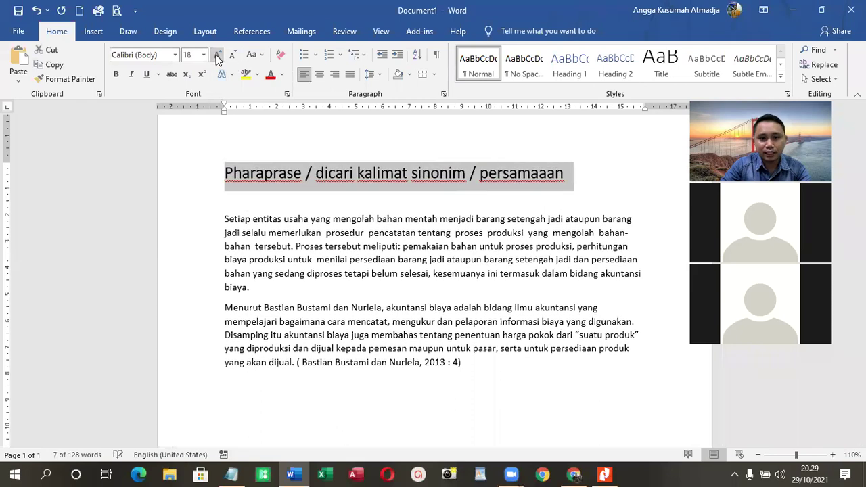
{"action": "left_click", "coordinate": [217, 55]}
{"action": "left_click", "coordinate": [116, 74]}
{"action": "left_click", "coordinate": [387, 223]}
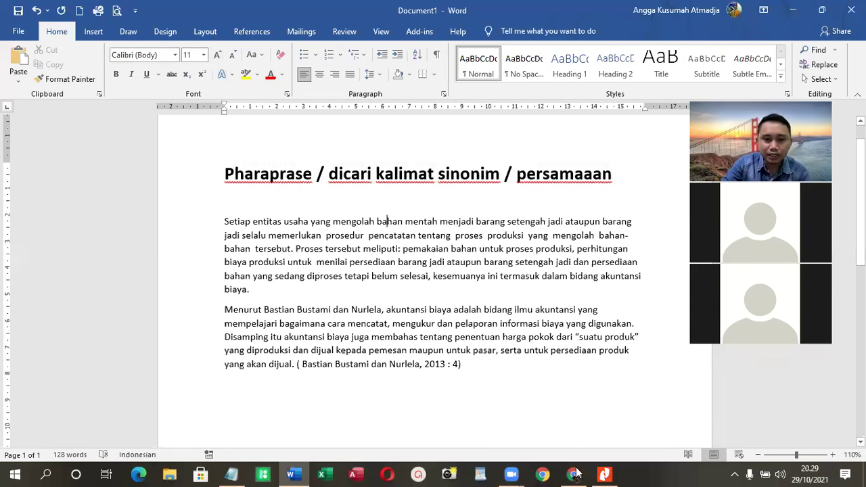
{"action": "left_click", "coordinate": [576, 473]}
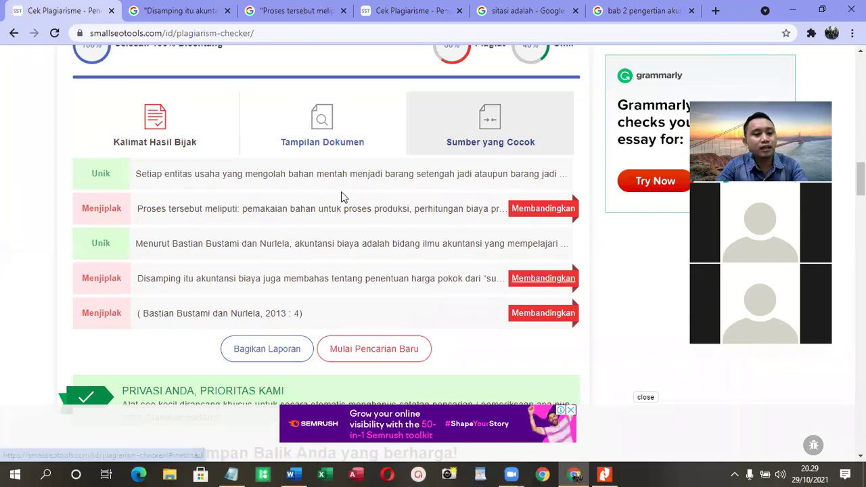
Select the flagged sentence 'Proses tersebut meliputi…' in the results, then go back to Word.
{"action": "left_click", "coordinate": [137, 206]}
{"action": "left_click", "coordinate": [492, 200], "text": "shift"}
{"action": "left_click_drag", "start_coordinate": [490, 195], "coordinate": [492, 203]}
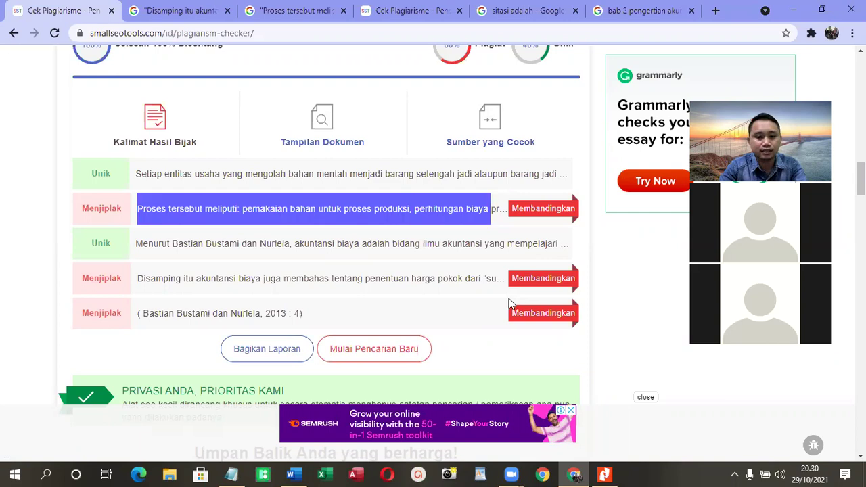
{"action": "left_click", "coordinate": [291, 473]}
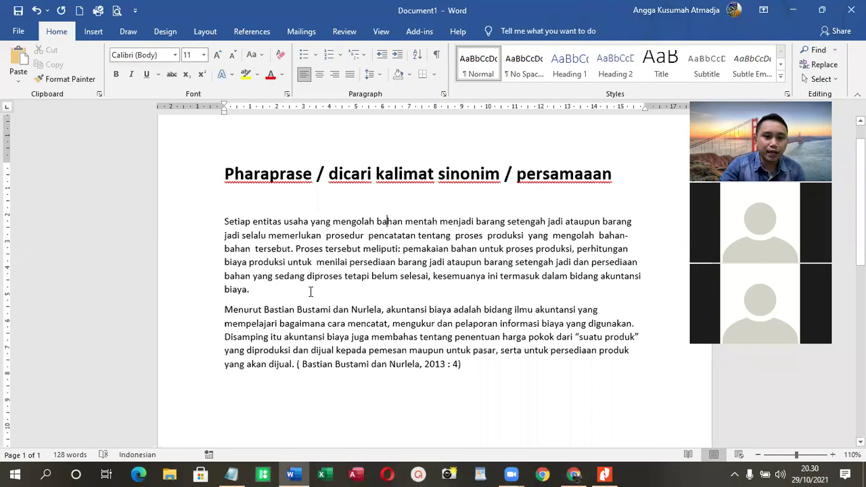
Break the paragraph before 'Proses' and select the words 'Proses tersebut meliputi'.
{"action": "left_click", "coordinate": [295, 249]}
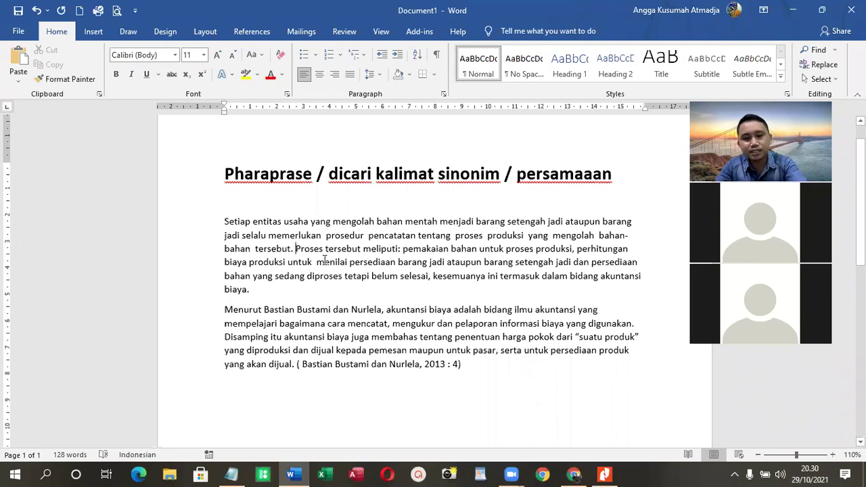
{"action": "key", "text": "Return"}
{"action": "scroll", "coordinate": [315, 203], "scroll_direction": "down", "scroll_amount": 2}
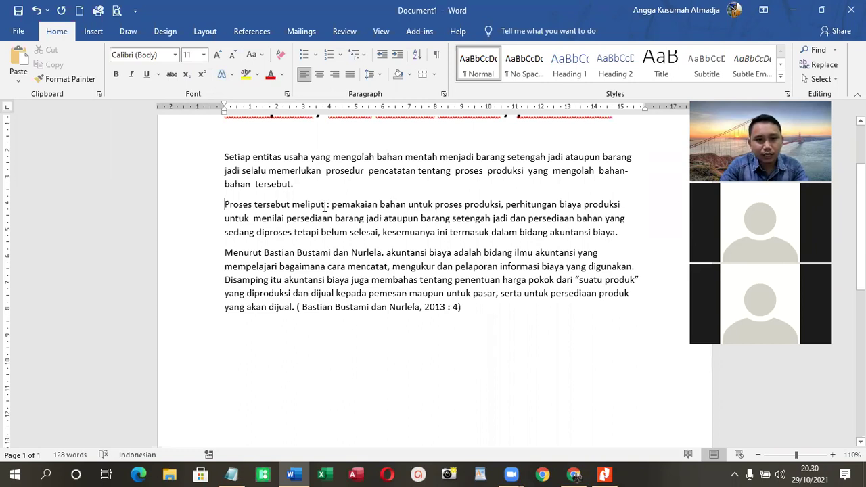
{"action": "left_click_drag", "start_coordinate": [224, 204], "coordinate": [327, 204]}
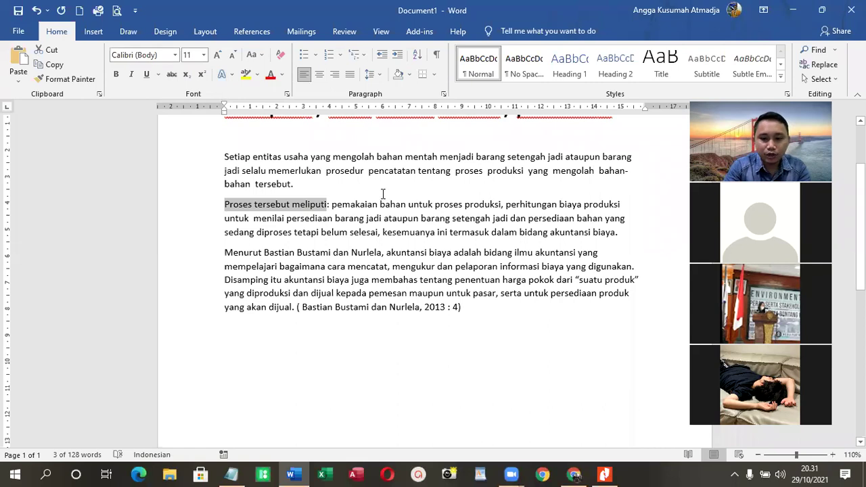
Retype the selected opening as 'Prosedur tersebut meliputi'.
{"action": "type", "text": "Prose"}
{"action": "key", "text": "BackSpace"}
{"action": "key", "text": "BackSpace"}
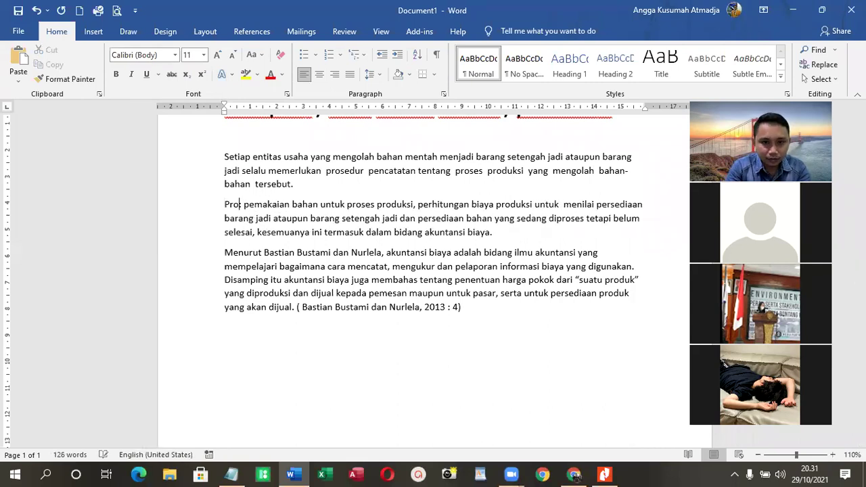
{"action": "type", "text": "sedur pros"}
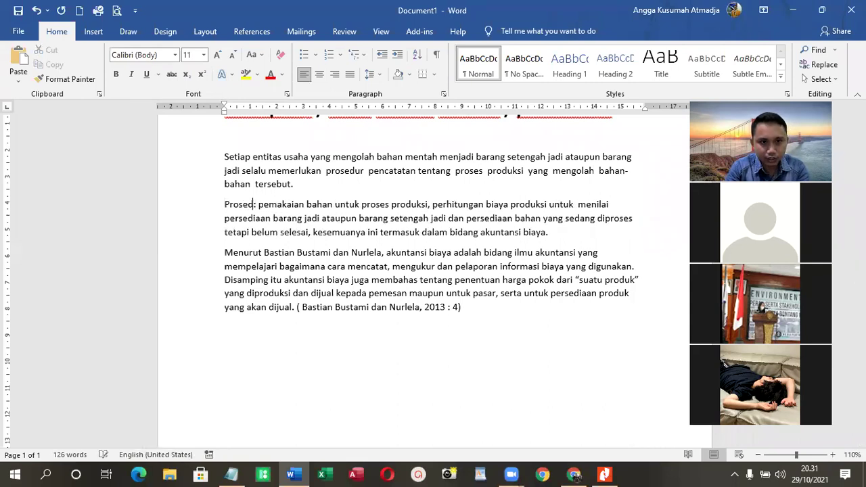
{"action": "type", "text": "edur ters"}
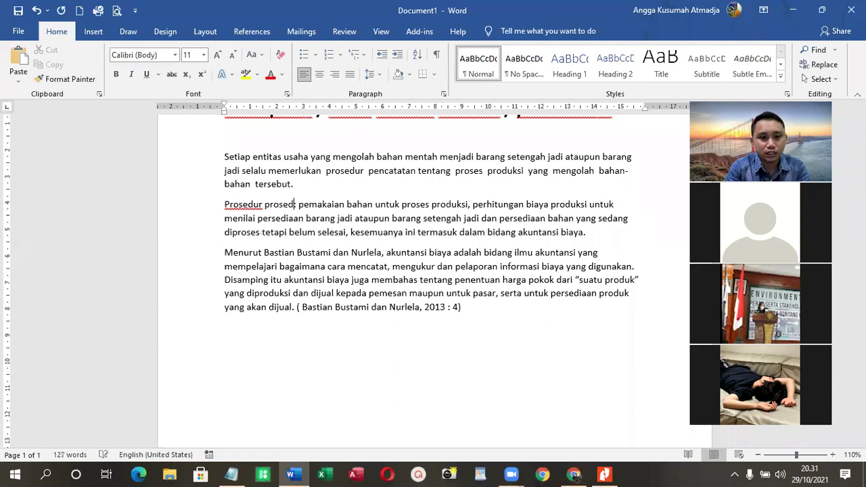
{"action": "key", "text": "BackSpace"}
{"action": "key", "text": "BackSpace"}
{"action": "key", "text": "BackSpace"}
{"action": "key", "text": "BackSpace"}
{"action": "key", "text": "BackSpace"}
{"action": "key", "text": "BackSpace"}
{"action": "key", "text": "BackSpace"}
{"action": "key", "text": "BackSpace"}
{"action": "key", "text": "BackSpace"}
{"action": "key", "text": "BackSpace"}
{"action": "key", "text": "BackSpace"}
{"action": "key", "text": "BackSpace"}
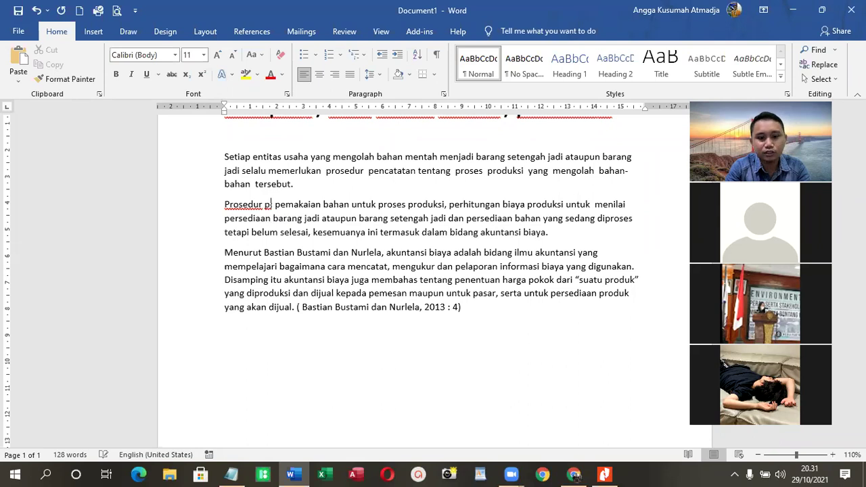
{"action": "key", "text": "BackSpace"}
{"action": "type", "text": "terbut"}
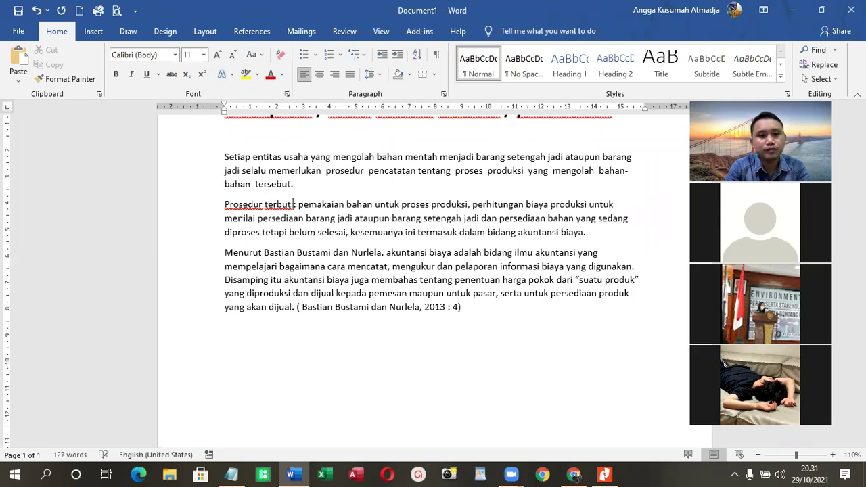
{"action": "key", "text": "BackSpace"}
{"action": "key", "text": "BackSpace"}
{"action": "key", "text": "BackSpace"}
{"action": "type", "text": "sebut me"}
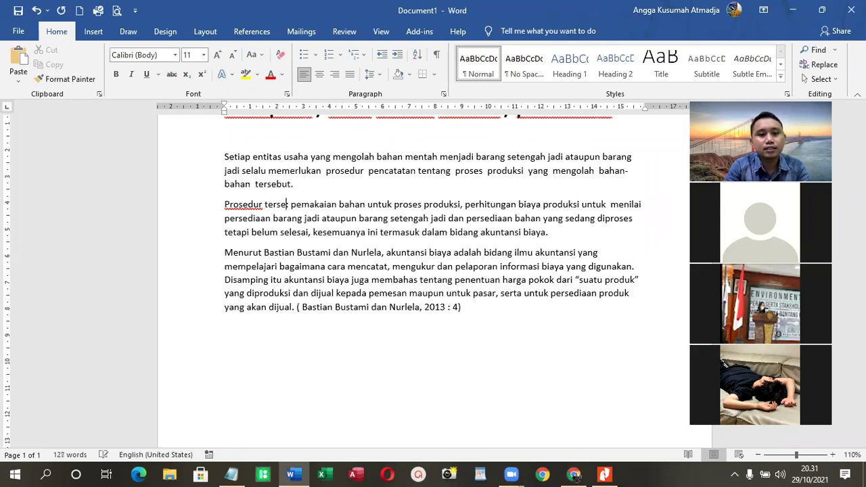
{"action": "type", "text": "liputi:"}
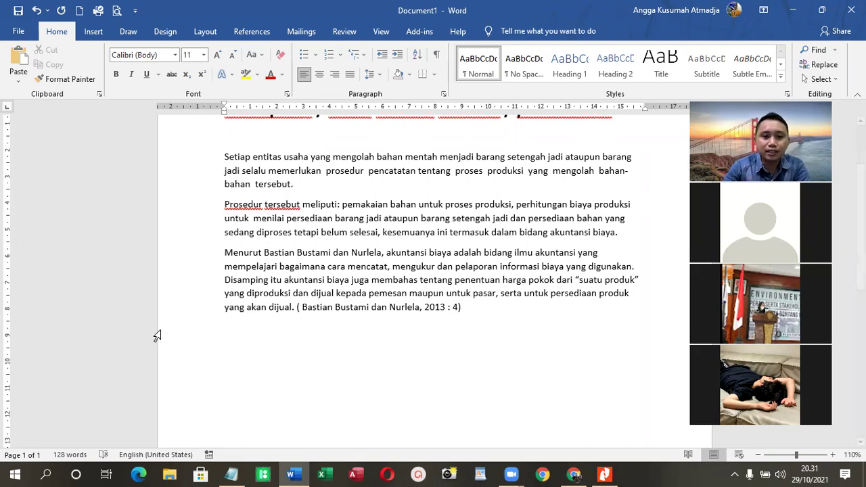
Replace the word 'pemakaian' with 'pengunaan'.
{"action": "double_click", "coordinate": [365, 204]}
{"action": "key", "text": "BackSpace"}
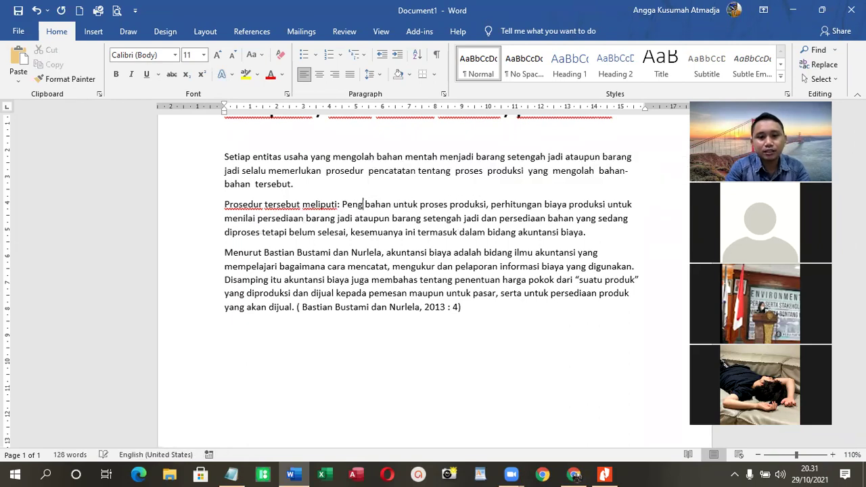
{"action": "type", "text": "penguna"}
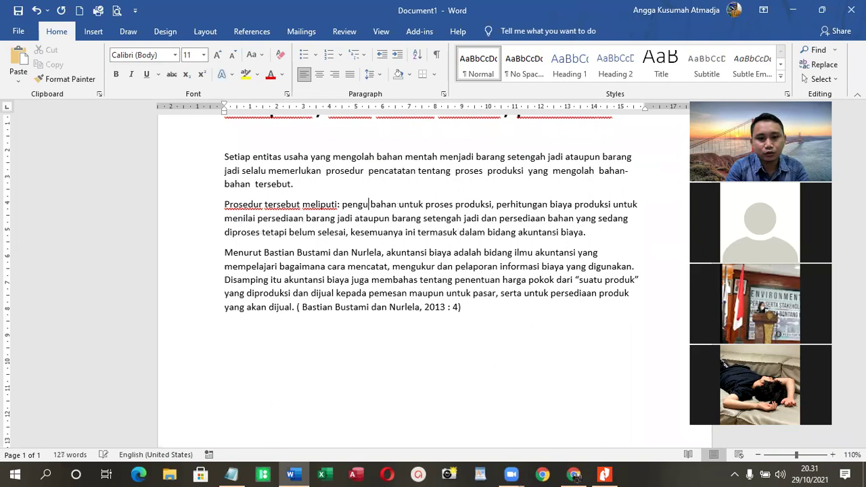
{"action": "type", "text": "an"}
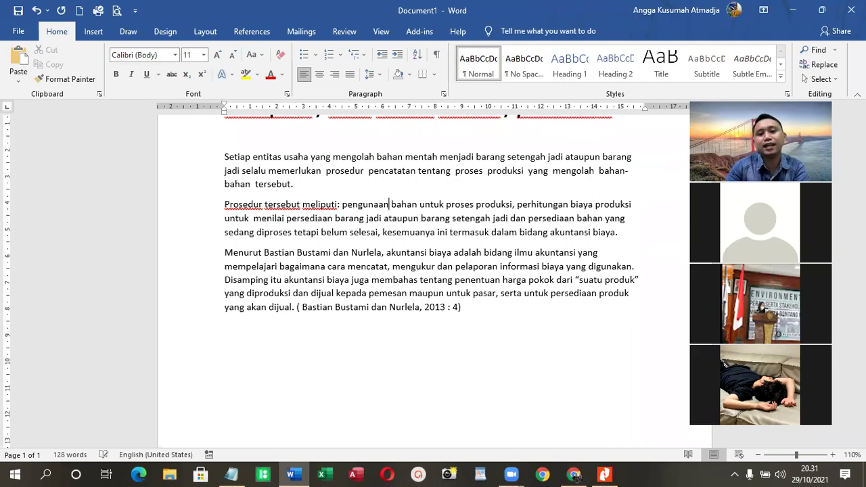
{"action": "double_click", "coordinate": [471, 207]}
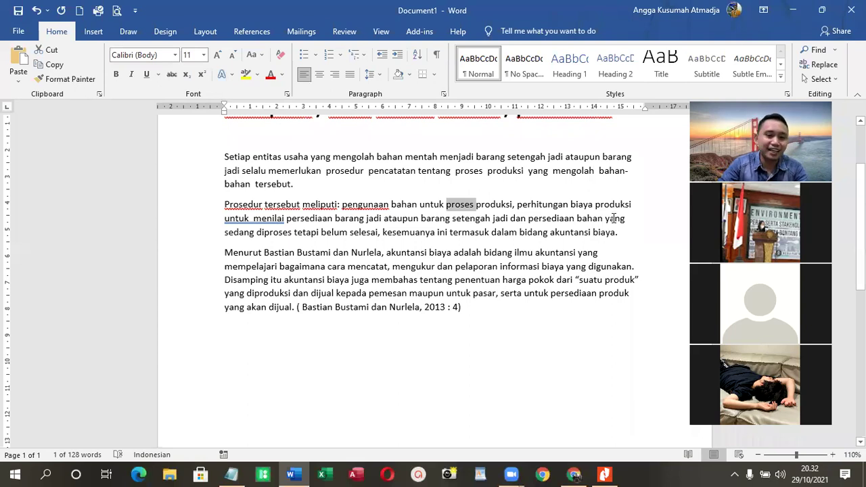
Change both 'proses produksi' occurrences to 'kegiatan produksi' in the first two paragraphs.
{"action": "left_click", "coordinate": [477, 205]}
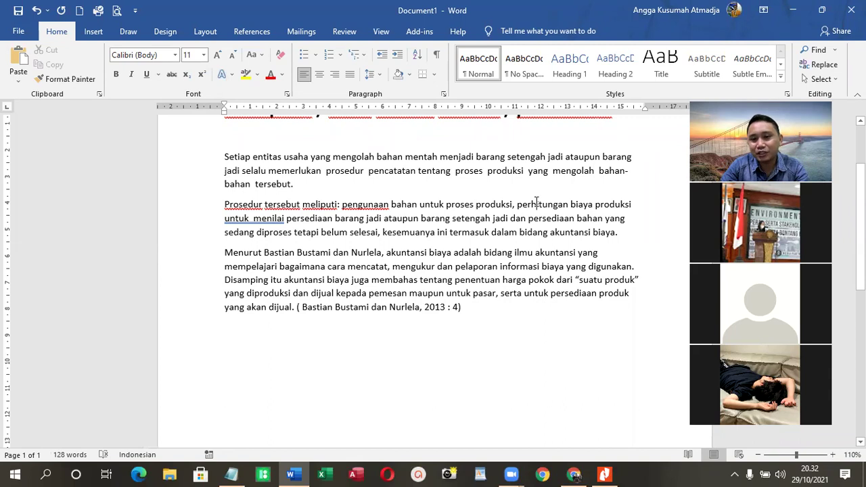
{"action": "double_click", "coordinate": [537, 204]}
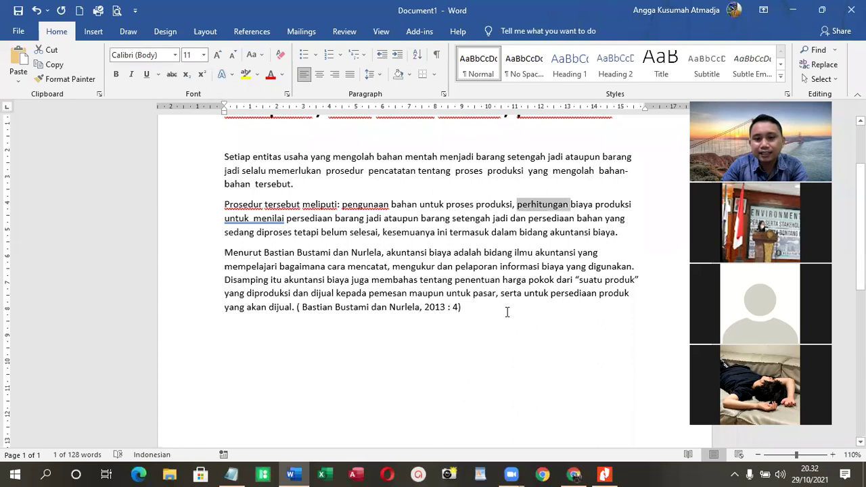
{"action": "scroll", "coordinate": [507, 311], "scroll_direction": "up", "scroll_amount": 1}
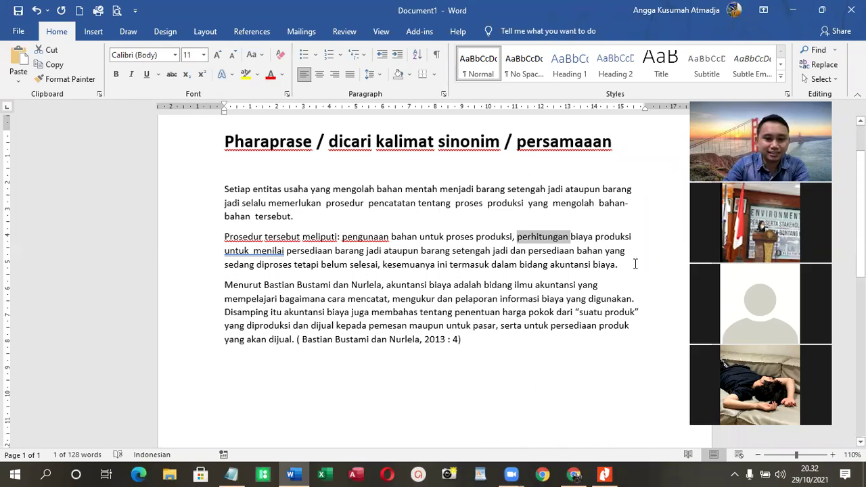
{"action": "left_click", "coordinate": [476, 307]}
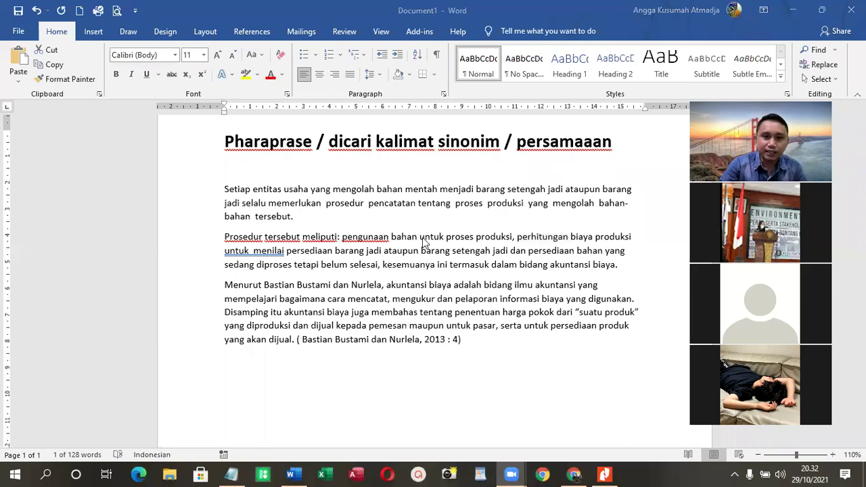
{"action": "left_click", "coordinate": [466, 240]}
{"action": "double_click", "coordinate": [467, 240]}
{"action": "left_click", "coordinate": [475, 203]}
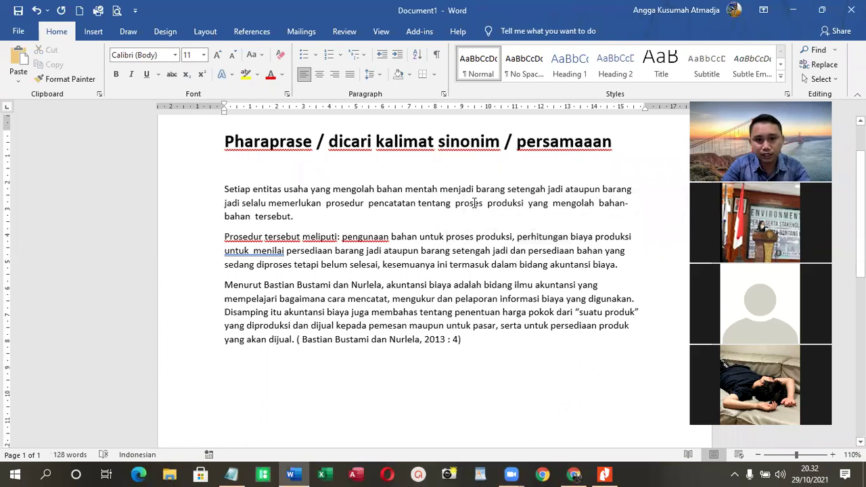
{"action": "double_click", "coordinate": [475, 203]}
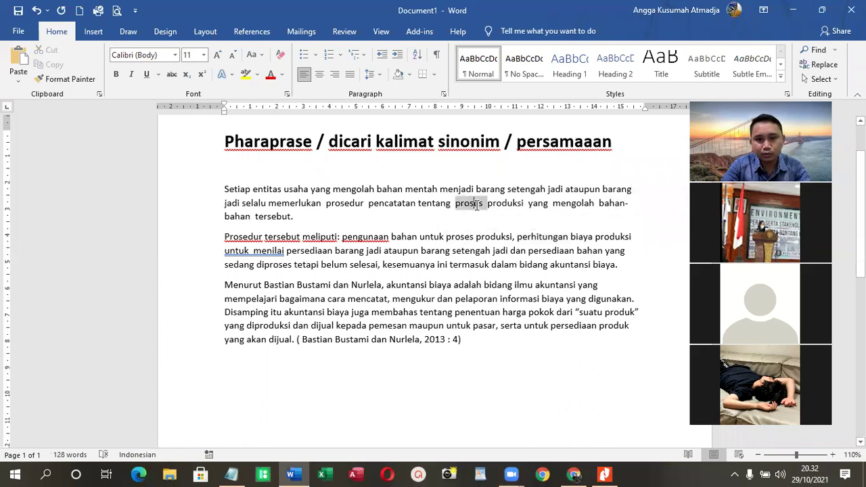
{"action": "type", "text": "kegiatan"}
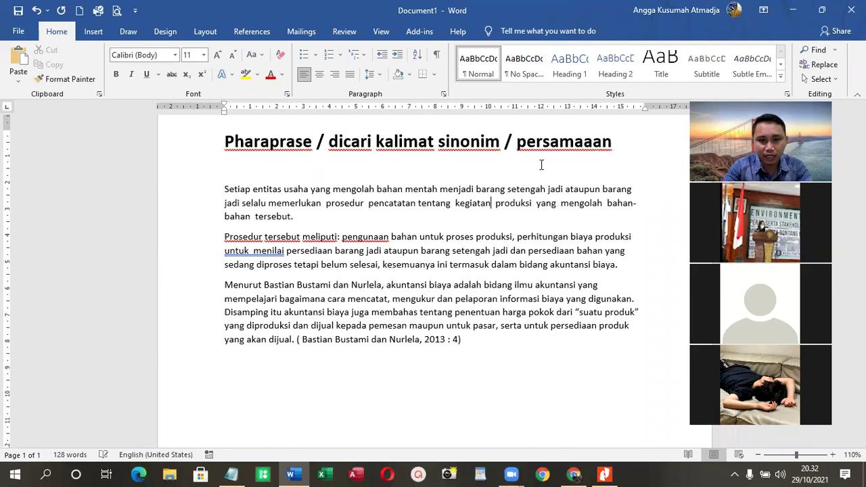
{"action": "double_click", "coordinate": [461, 239]}
{"action": "type", "text": "kegiatan"}
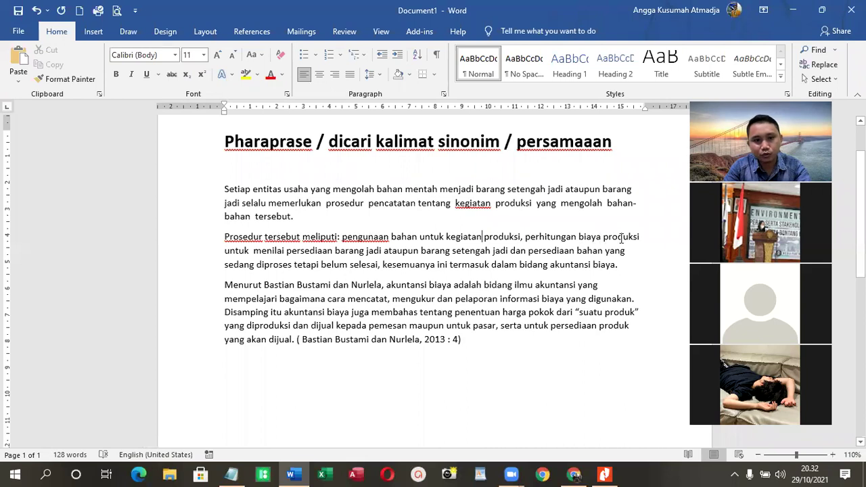
In the second paragraph, replace 'untuk' with 'dalam', 'dan' with ', serta', and 'kesemuanya' with 'hal ini semua'.
{"action": "double_click", "coordinate": [245, 252]}
{"action": "type", "text": "dalam"}
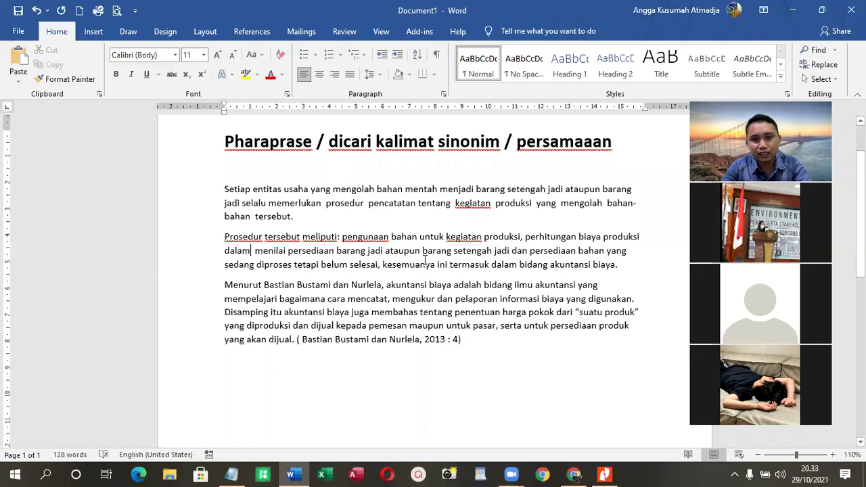
{"action": "double_click", "coordinate": [520, 251]}
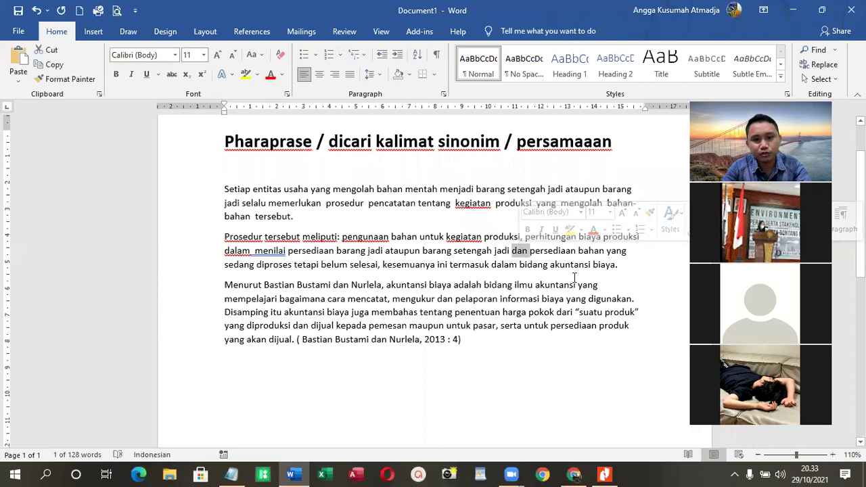
{"action": "left_click", "coordinate": [513, 251]}
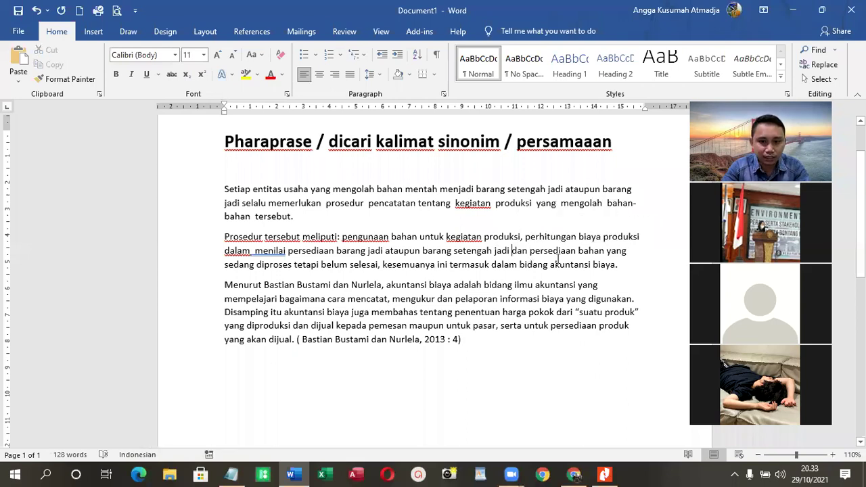
{"action": "type", "text": ","}
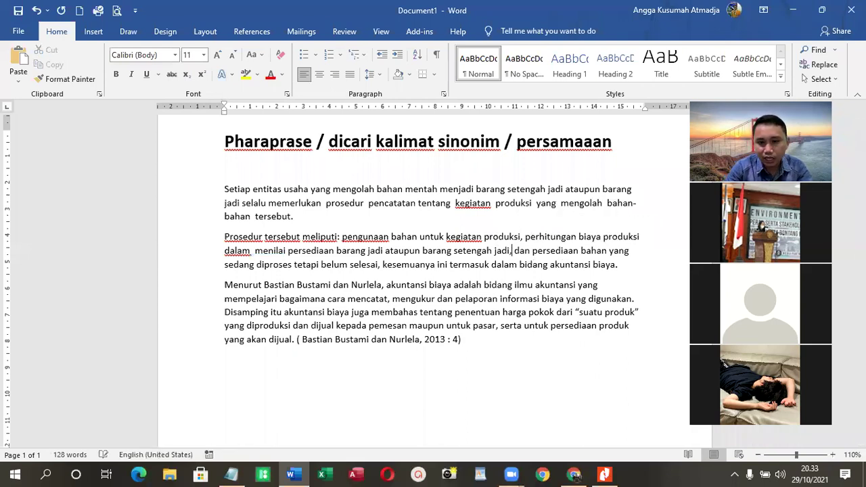
{"action": "double_click", "coordinate": [518, 250]}
{"action": "type", "text": "ser"}
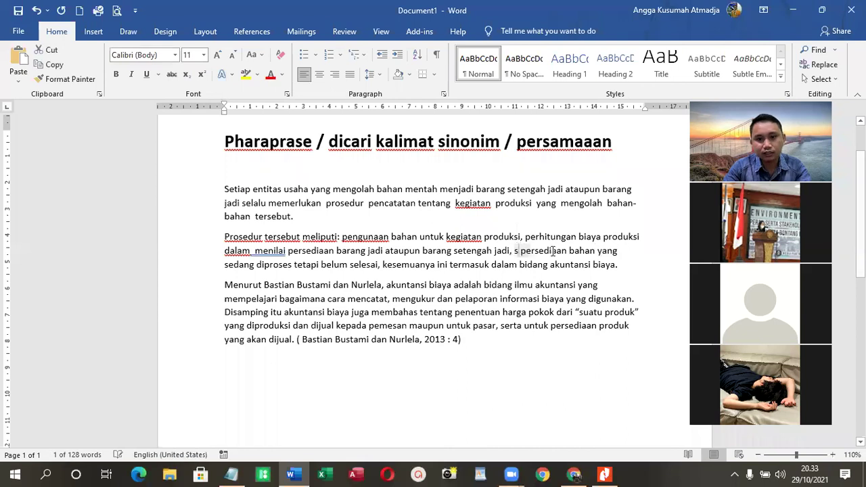
{"action": "type", "text": "ta"}
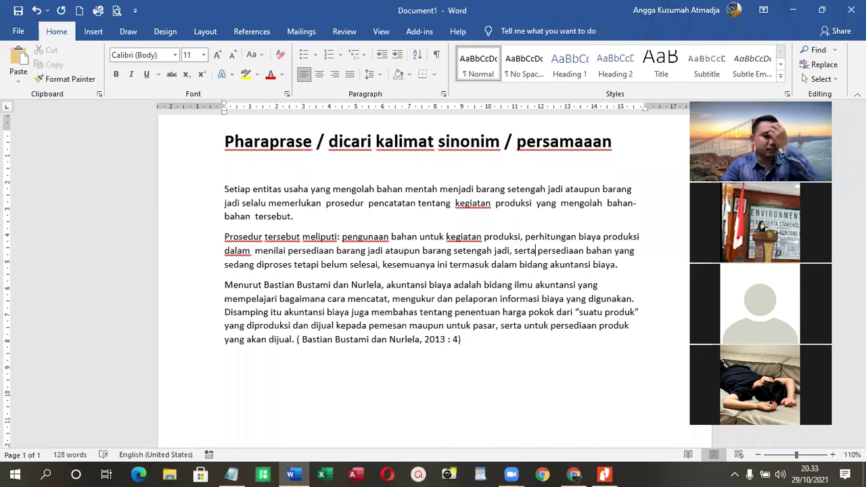
{"action": "double_click", "coordinate": [417, 265]}
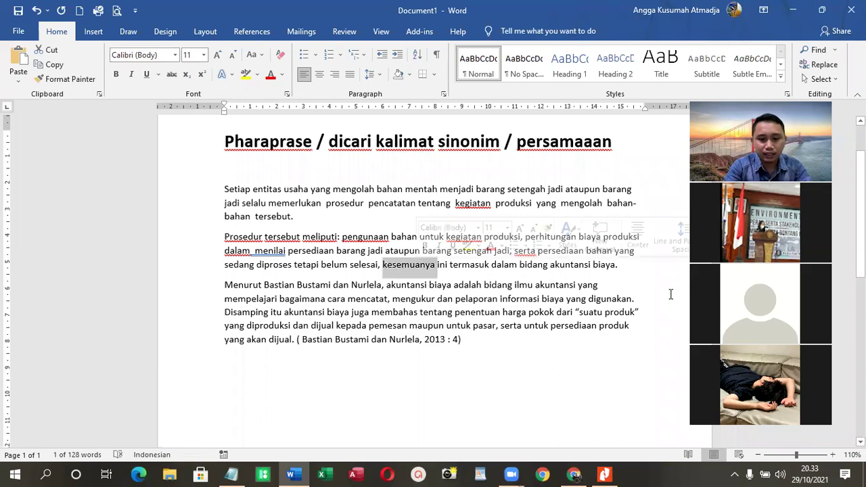
{"action": "type", "text": "hal ini semua"}
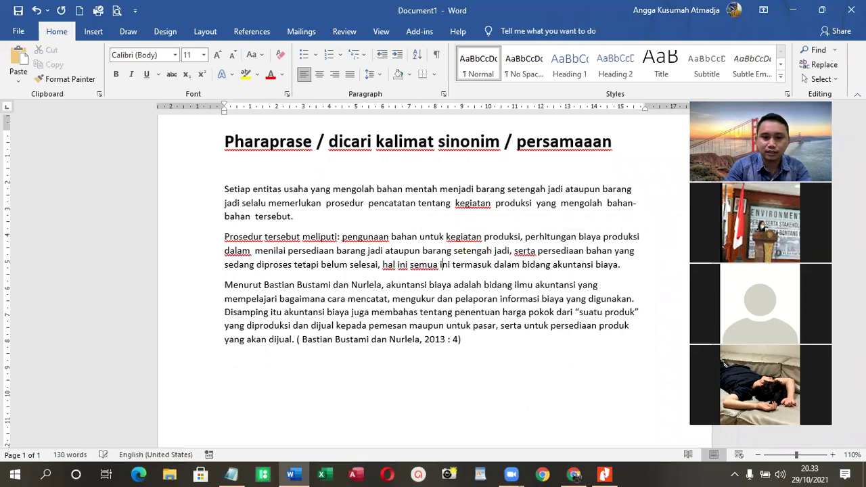
{"action": "key", "text": "BackSpace"}
{"action": "key", "text": "BackSpace"}
{"action": "key", "text": "BackSpace"}
{"action": "key", "text": "BackSpace"}
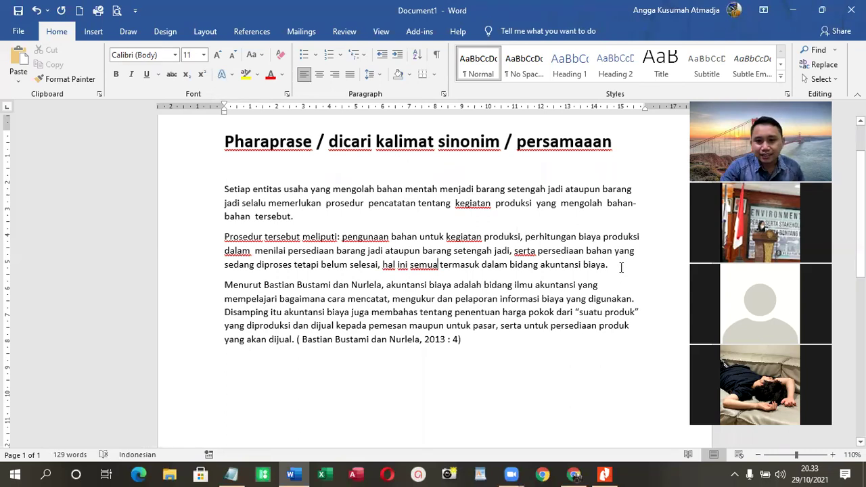
Insert a new line after 'akuntansi biaya.' ahead of the Menurut paragraph.
{"action": "left_click", "coordinate": [677, 274]}
{"action": "key", "text": "Return"}
{"action": "key", "text": "Tab"}
Remove the stray indent, change 'Disamping' to 'Selain' in the Menurut paragraph, and minimize Word.
{"action": "key", "text": "BackSpace"}
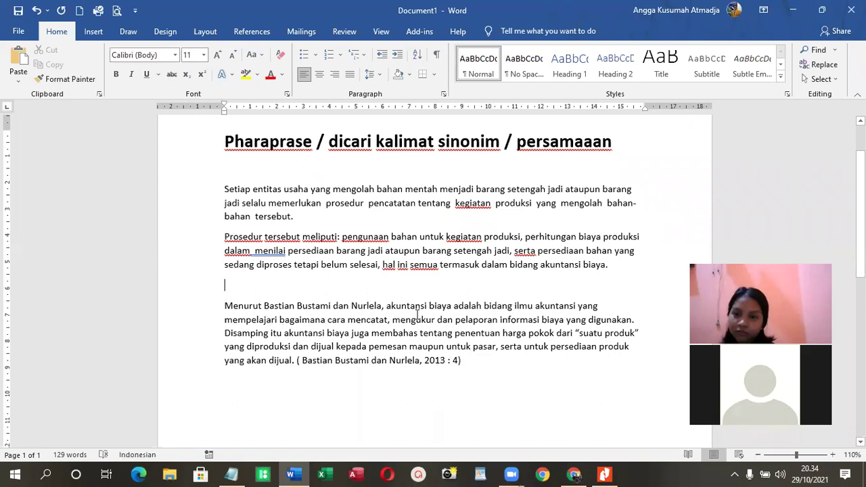
{"action": "left_click", "coordinate": [640, 323]}
{"action": "double_click", "coordinate": [253, 333]}
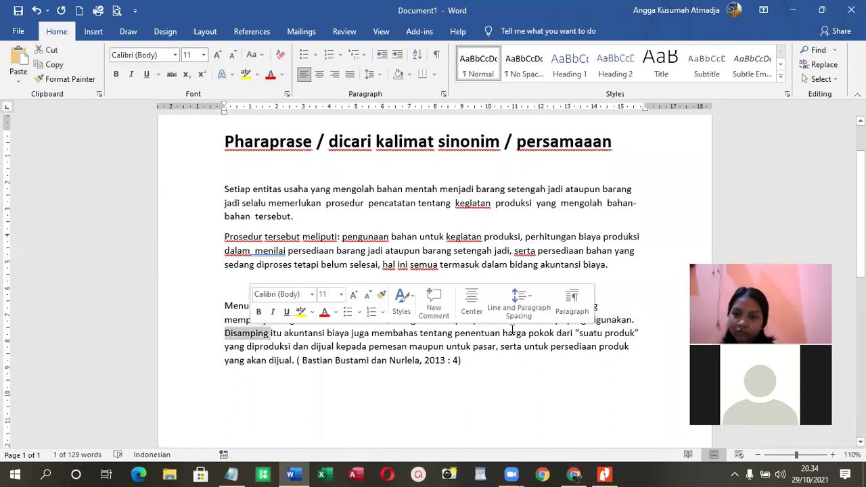
{"action": "type", "text": "Selain"}
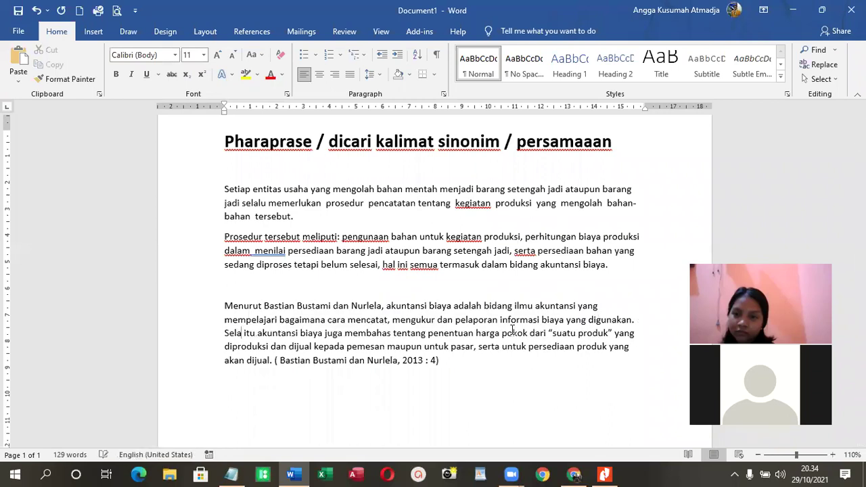
{"action": "type", "text": " i"}
{"action": "key", "text": "BackSpace"}
{"action": "key", "text": "BackSpace"}
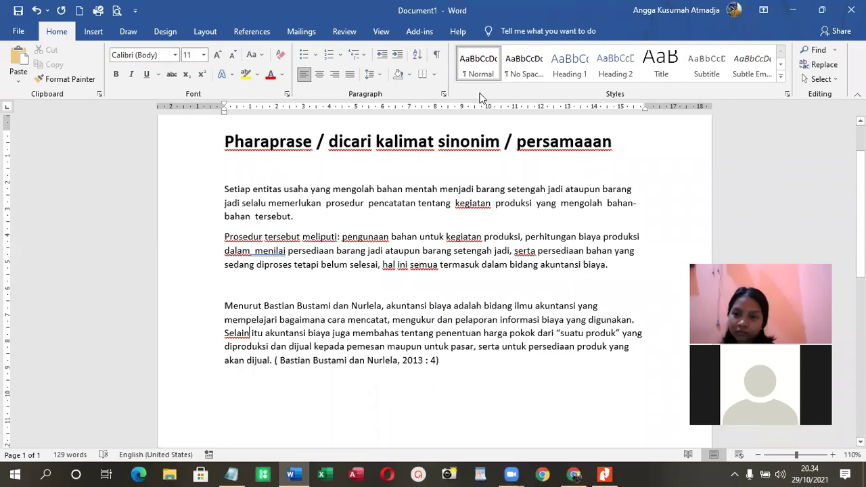
{"action": "left_click", "coordinate": [797, 9]}
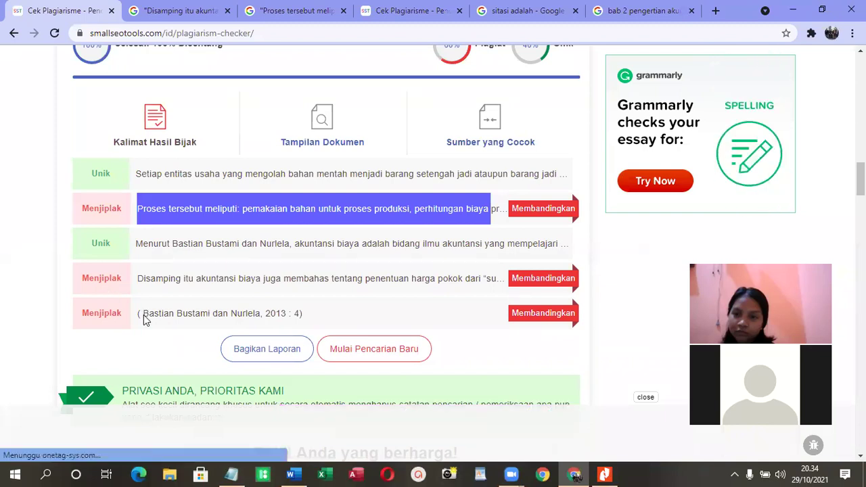
Scroll up from the SmallSEOTools results to the input box with the originally checked text.
{"action": "scroll", "coordinate": [154, 311], "scroll_direction": "up", "scroll_amount": 2}
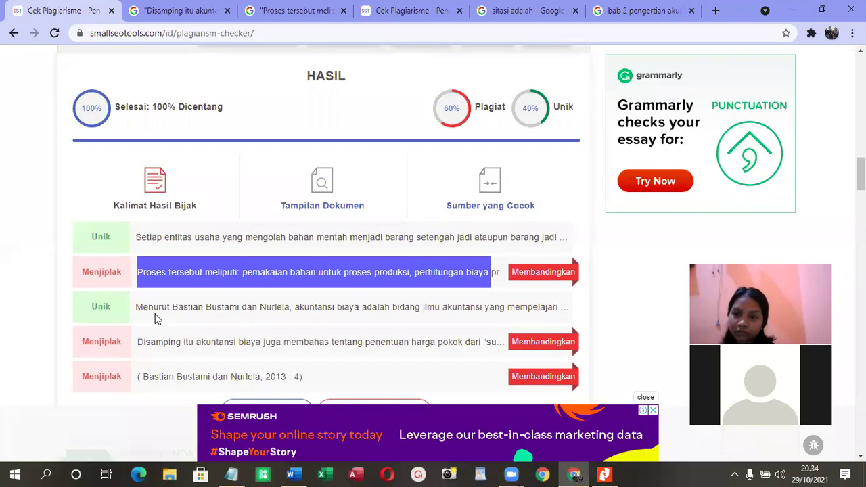
{"action": "scroll", "coordinate": [155, 313], "scroll_direction": "up", "scroll_amount": 12}
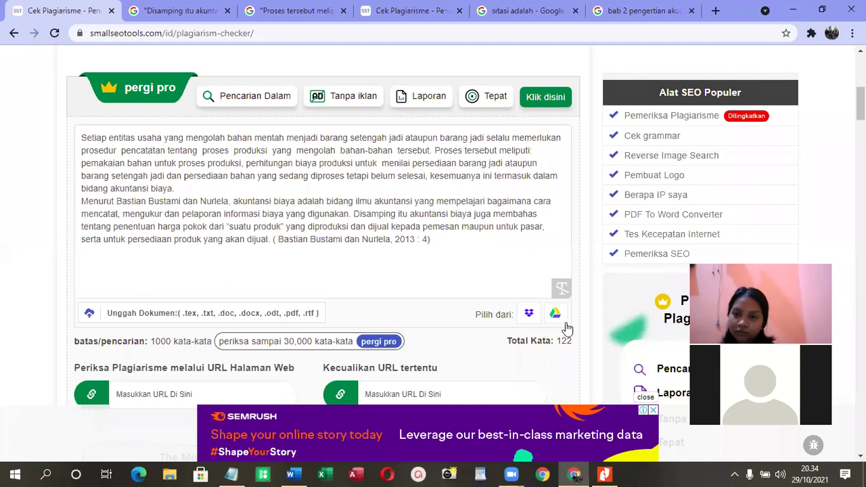
{"action": "scroll", "coordinate": [564, 324], "scroll_direction": "up", "scroll_amount": 2}
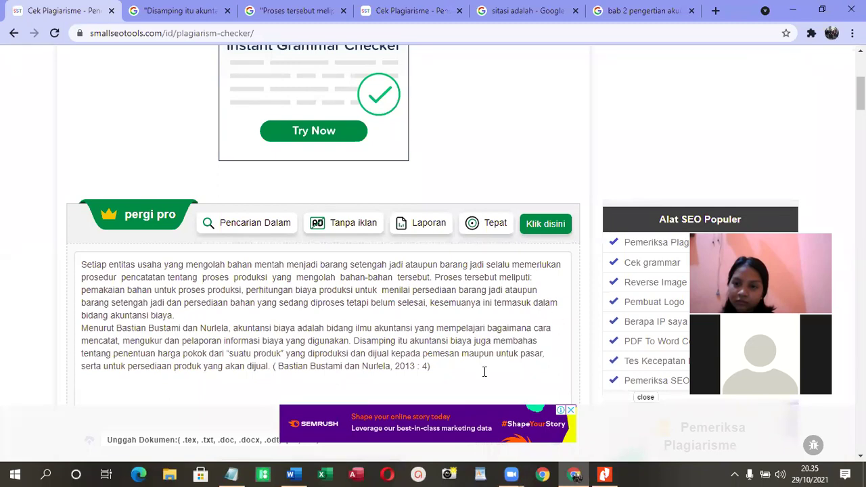
{"action": "scroll", "coordinate": [389, 336], "scroll_direction": "down", "scroll_amount": 1}
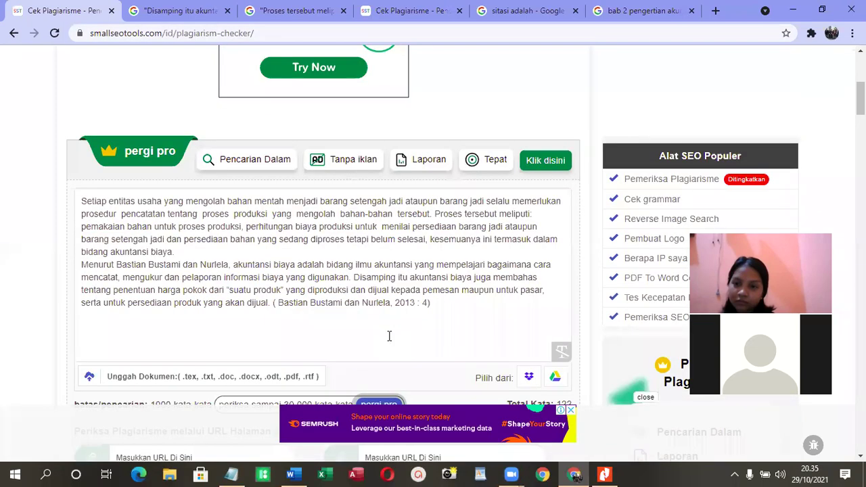
{"action": "scroll", "coordinate": [477, 248], "scroll_direction": "up", "scroll_amount": 1}
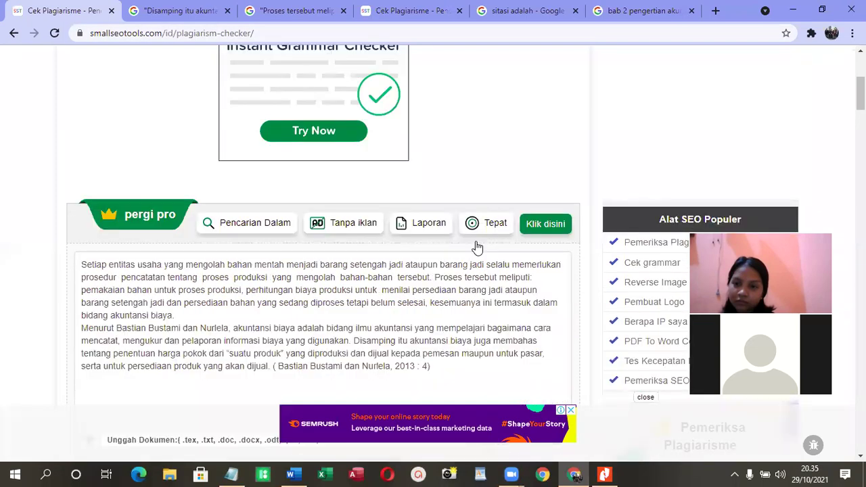
{"action": "scroll", "coordinate": [473, 232], "scroll_direction": "up", "scroll_amount": 1}
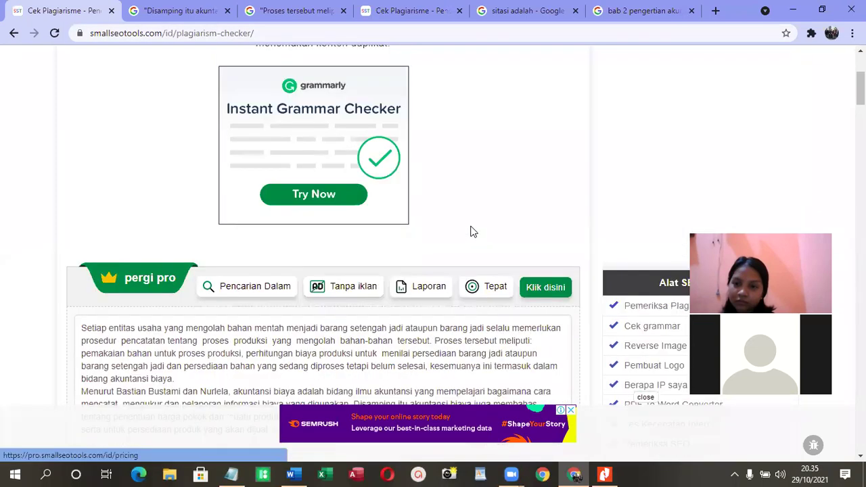
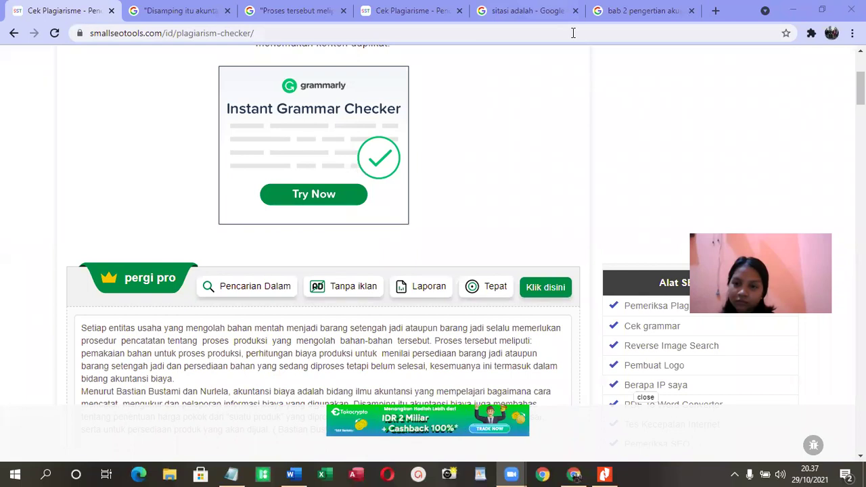
Search Google for 'cromium', open the Chromium image results, then switch to the Zoom meeting.
{"action": "scroll", "coordinate": [367, 239], "scroll_direction": "up", "scroll_amount": 3}
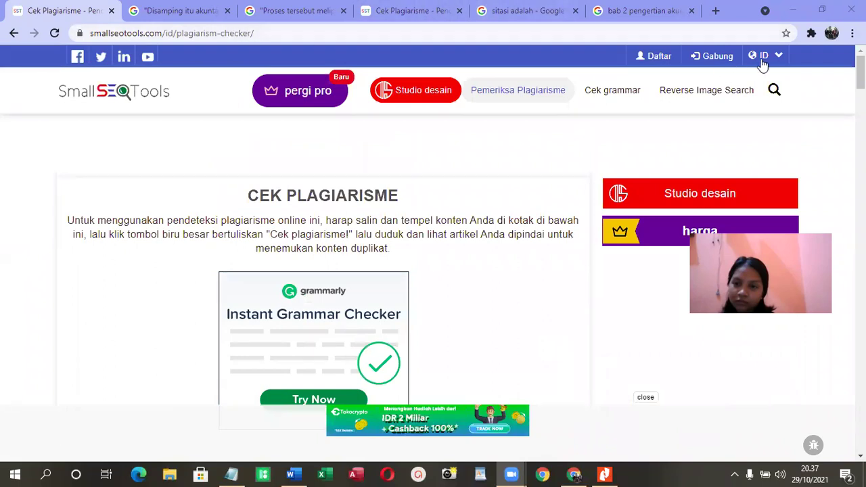
{"action": "left_click", "coordinate": [486, 33]}
{"action": "type", "text": "cromium"}
{"action": "key", "text": "Return"}
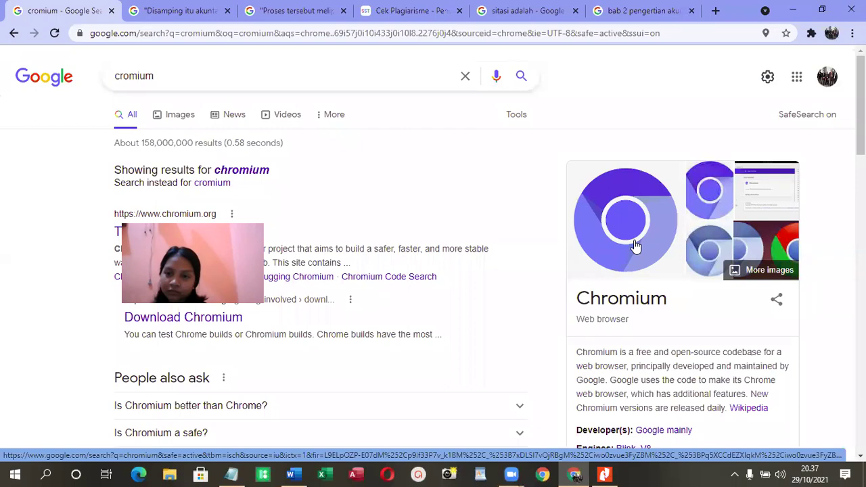
{"action": "left_click", "coordinate": [750, 251]}
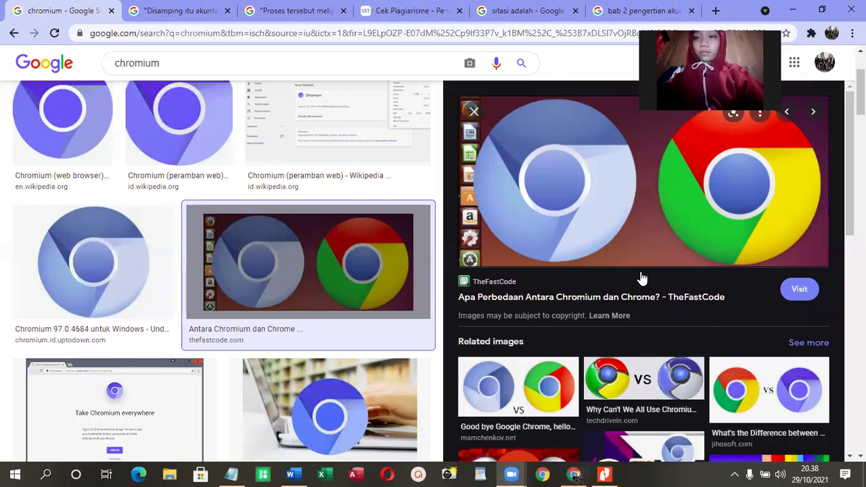
{"action": "key", "text": "alt+Tab"}
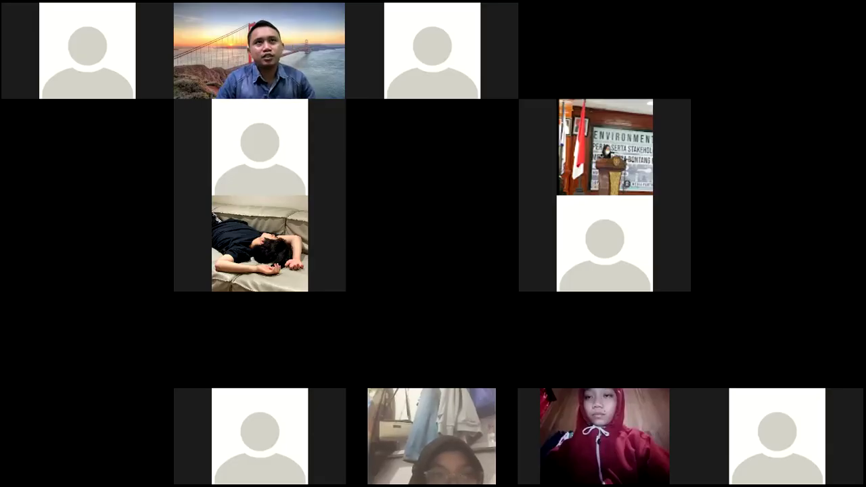